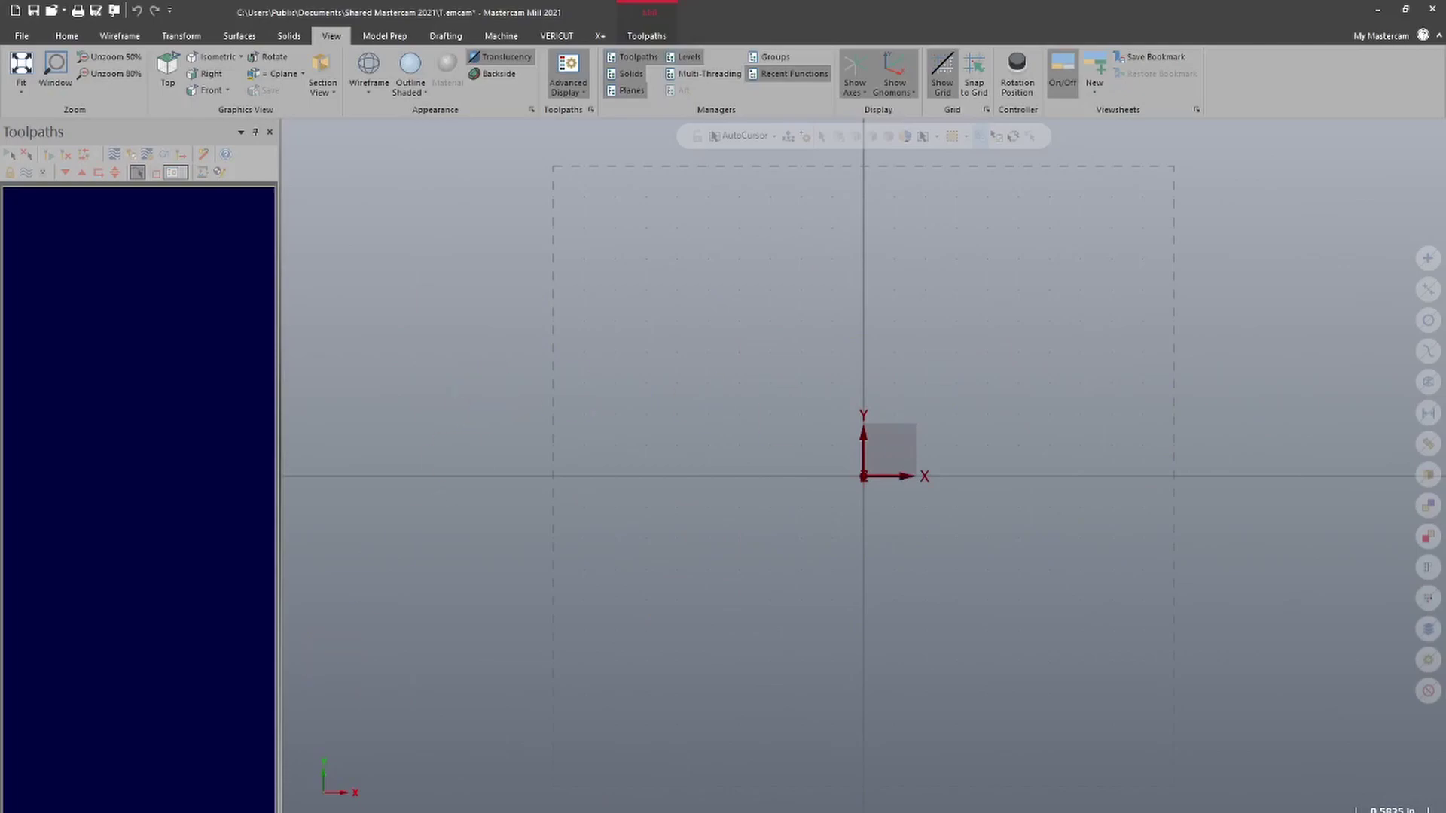
- Search Firefox in a new tab for 'mastercam home learning'
key("alt+Tab")
key("ctrl+t")
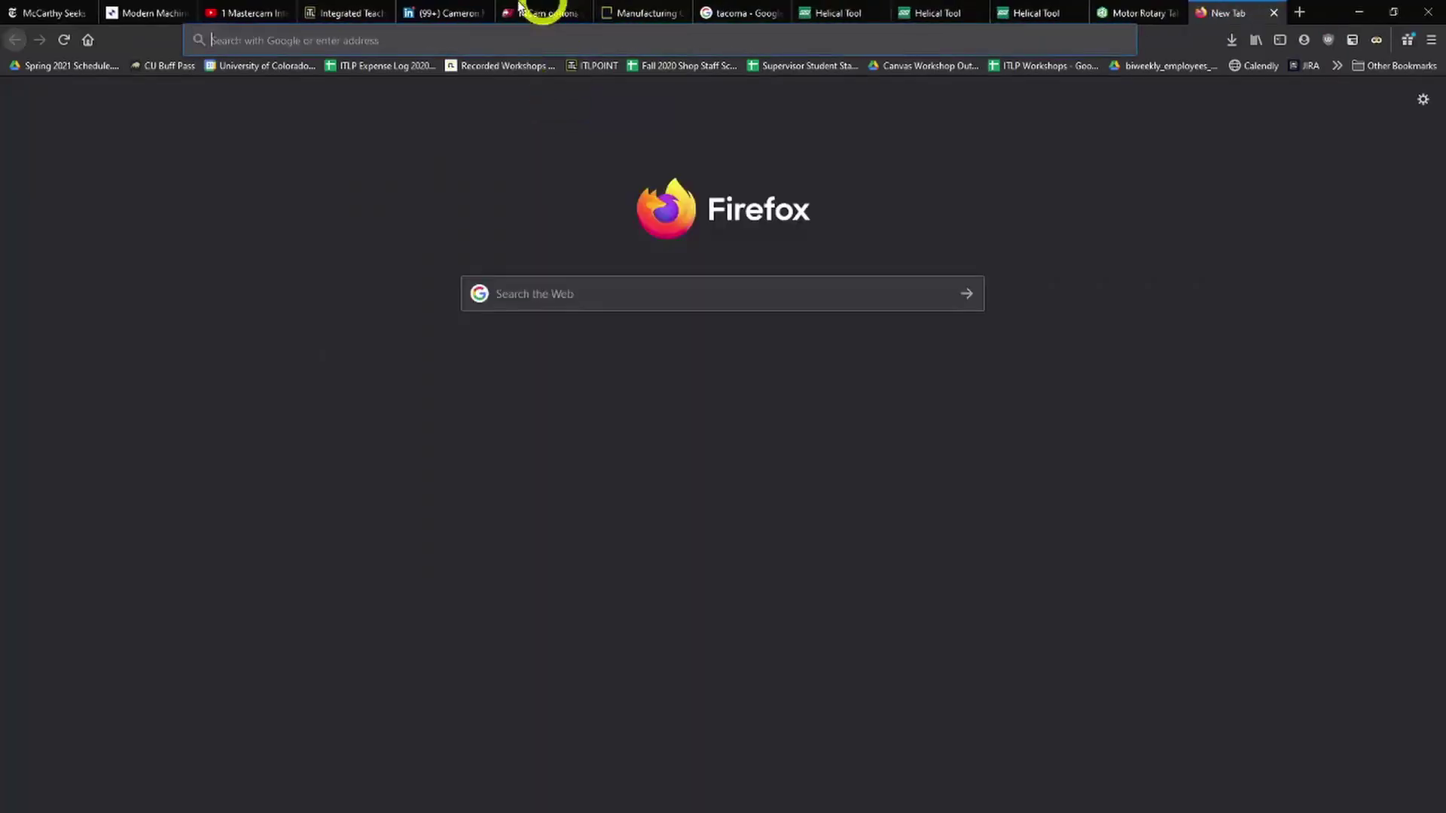
left_click(497, 37)
type("m")
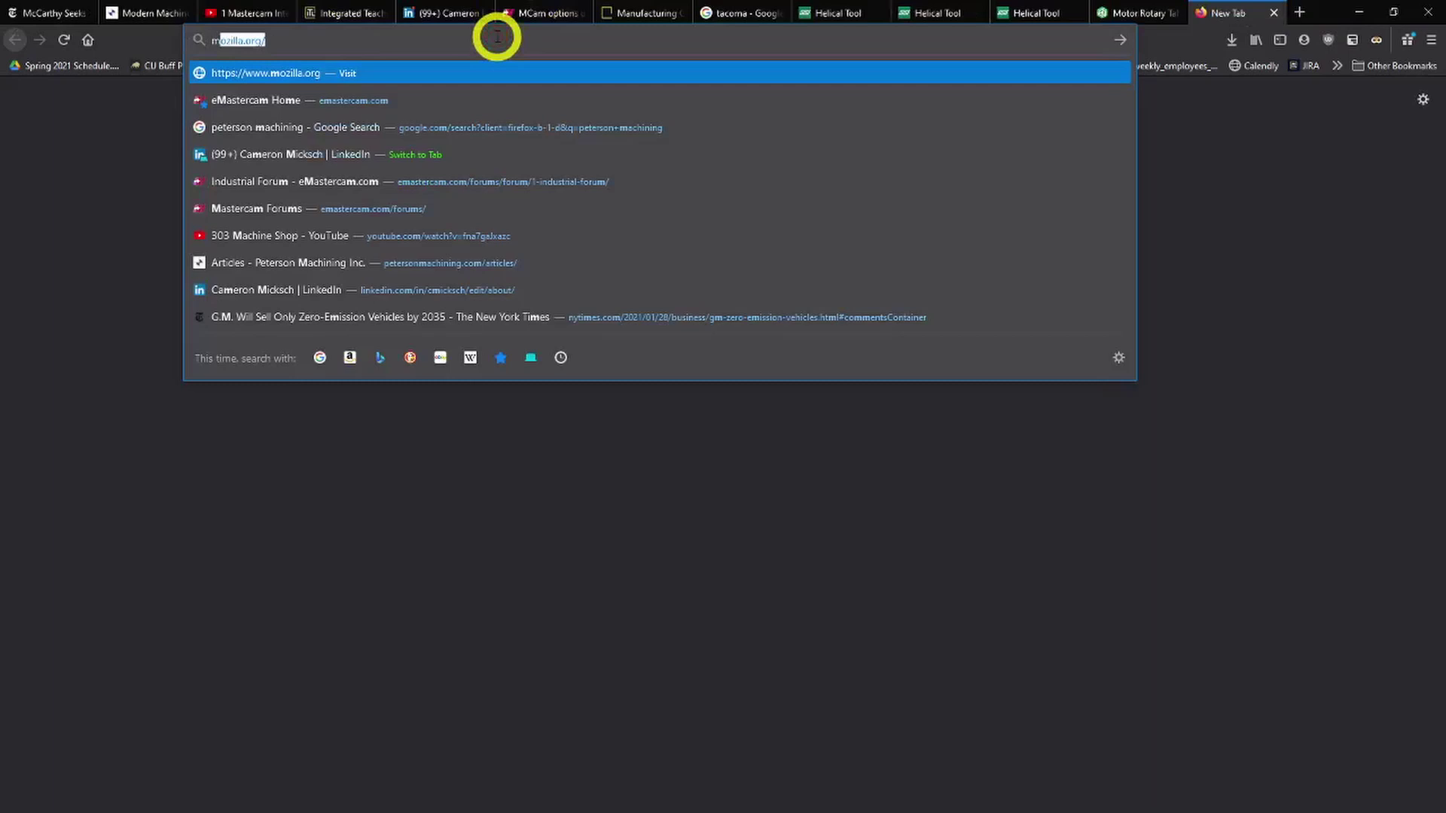
type("astercam home learning")
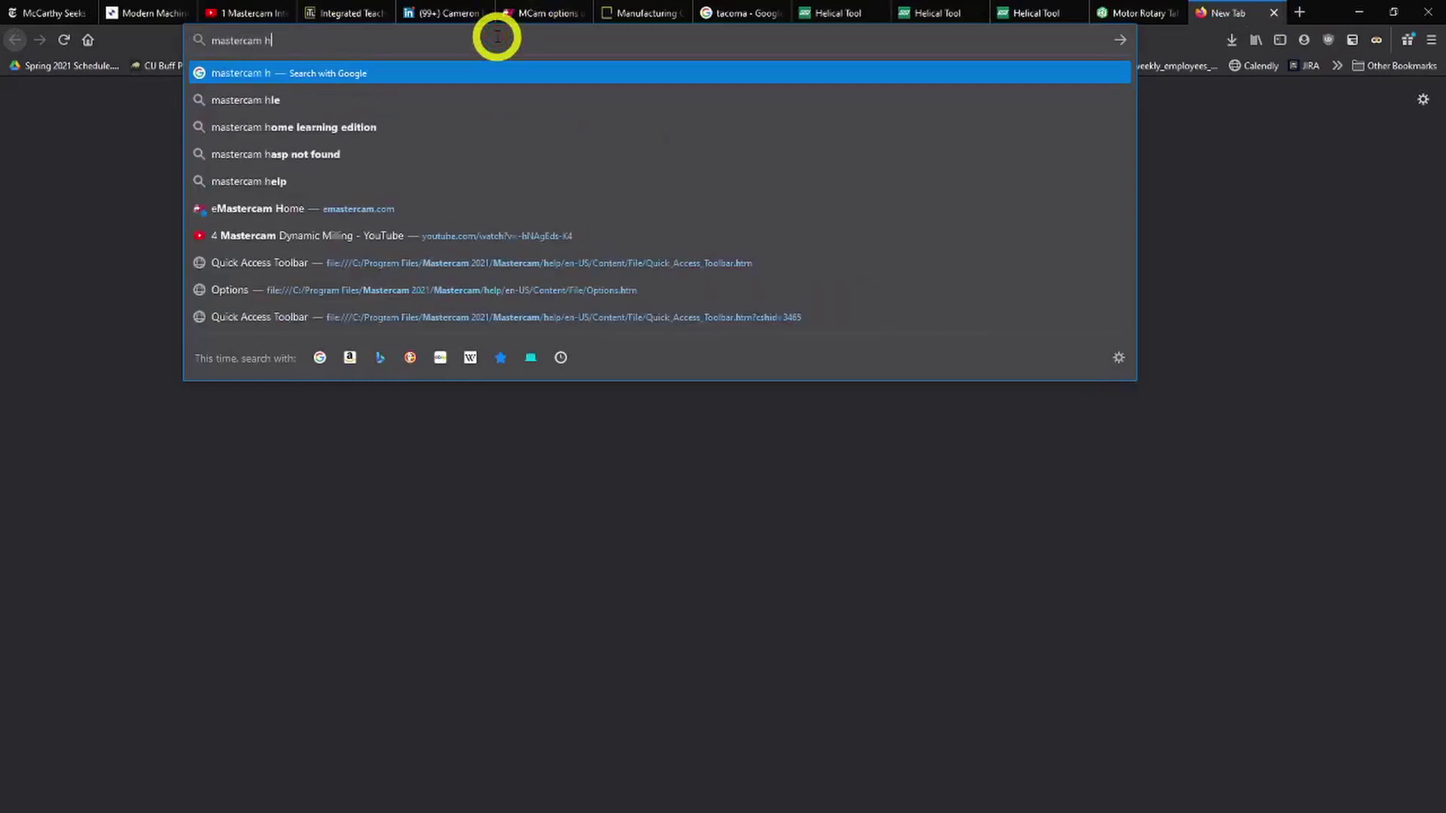
key("Return")
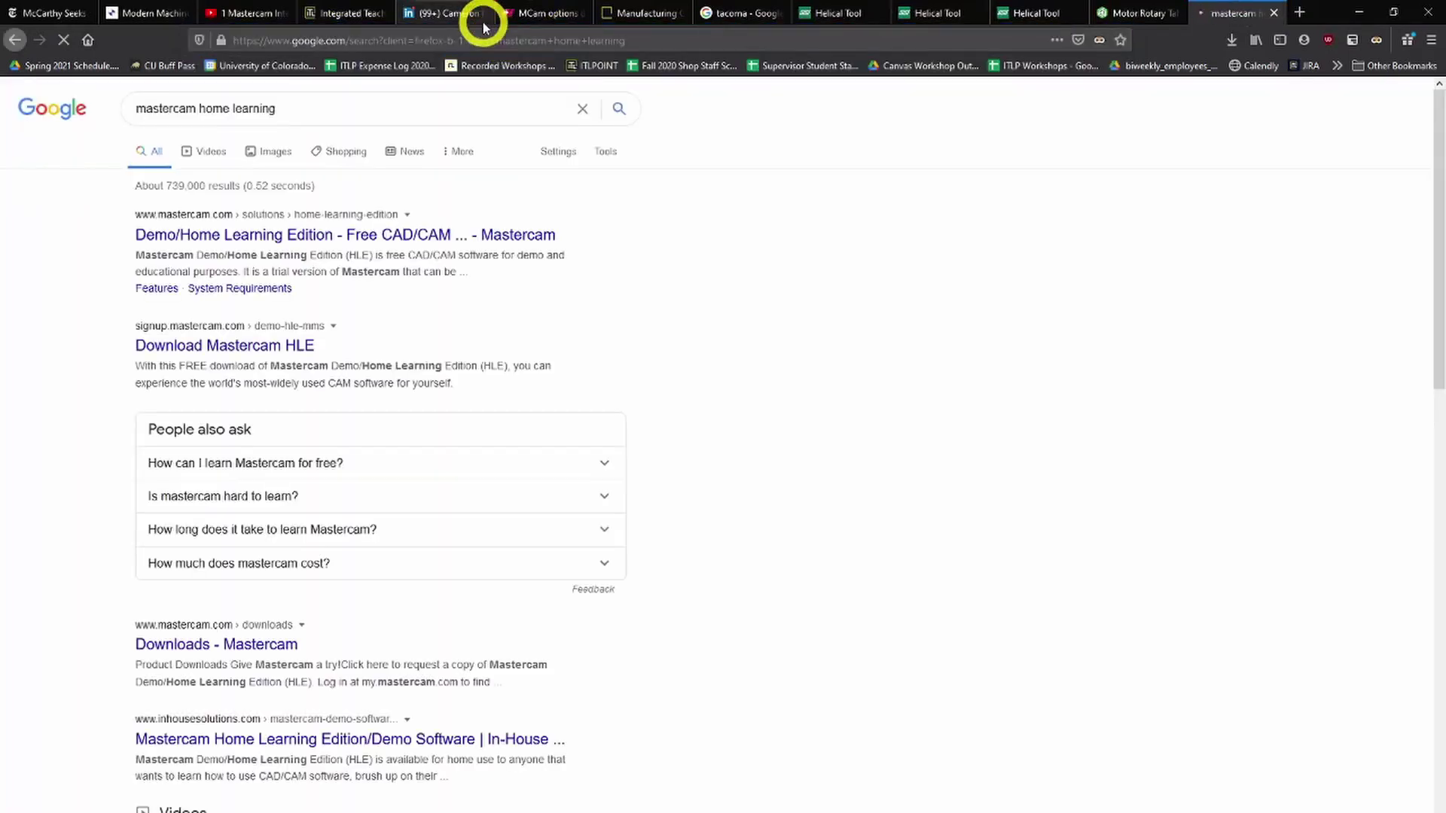
- Open and skim the Demo/Home Learning Edition page, then return to the empty Mastercam file
left_click(994, 419)
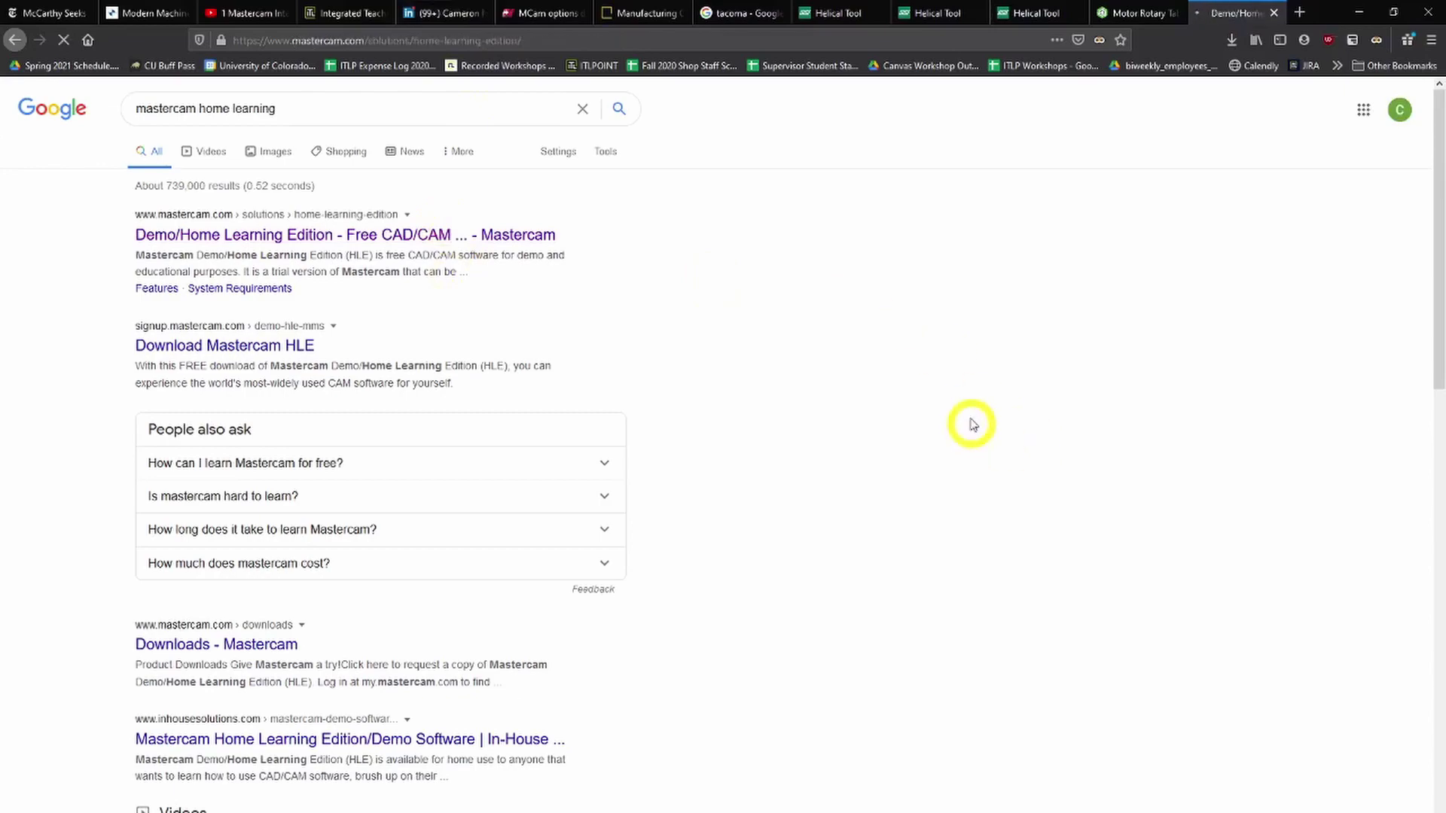
scroll(1021, 555, "down", 10)
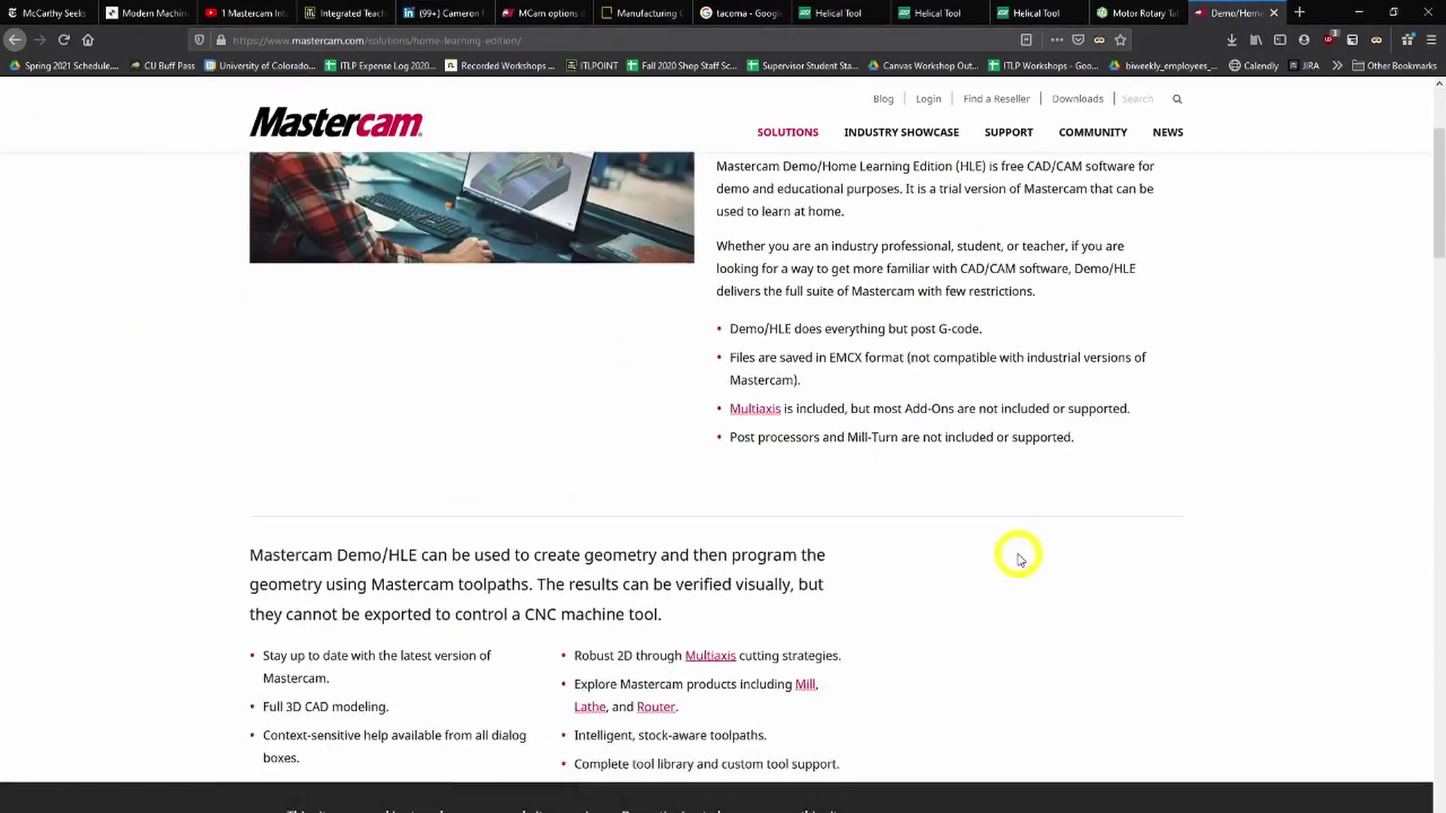
scroll(1160, 384, "up", 5)
scroll(1179, 371, "up", 6)
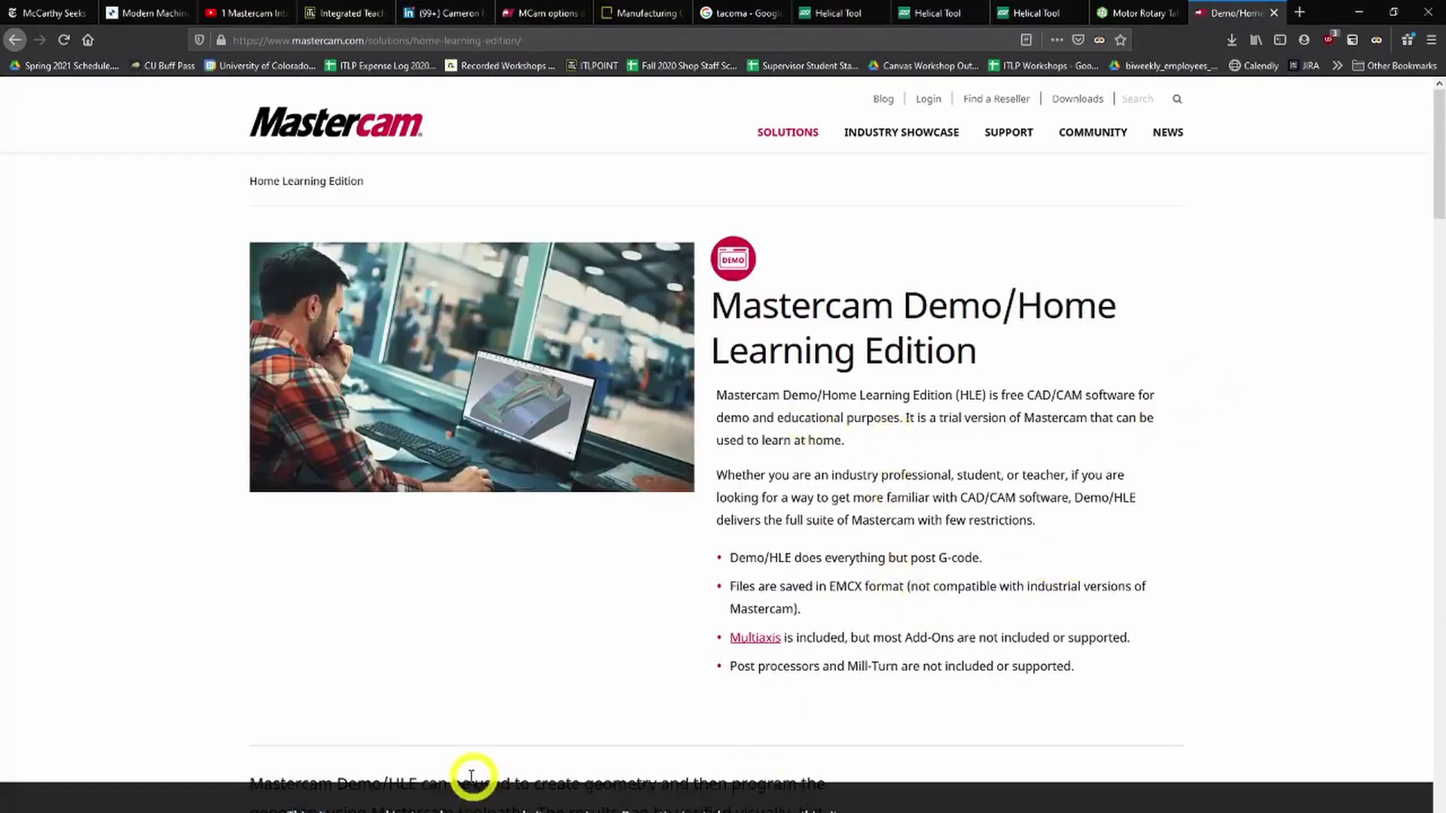
left_click(404, 791)
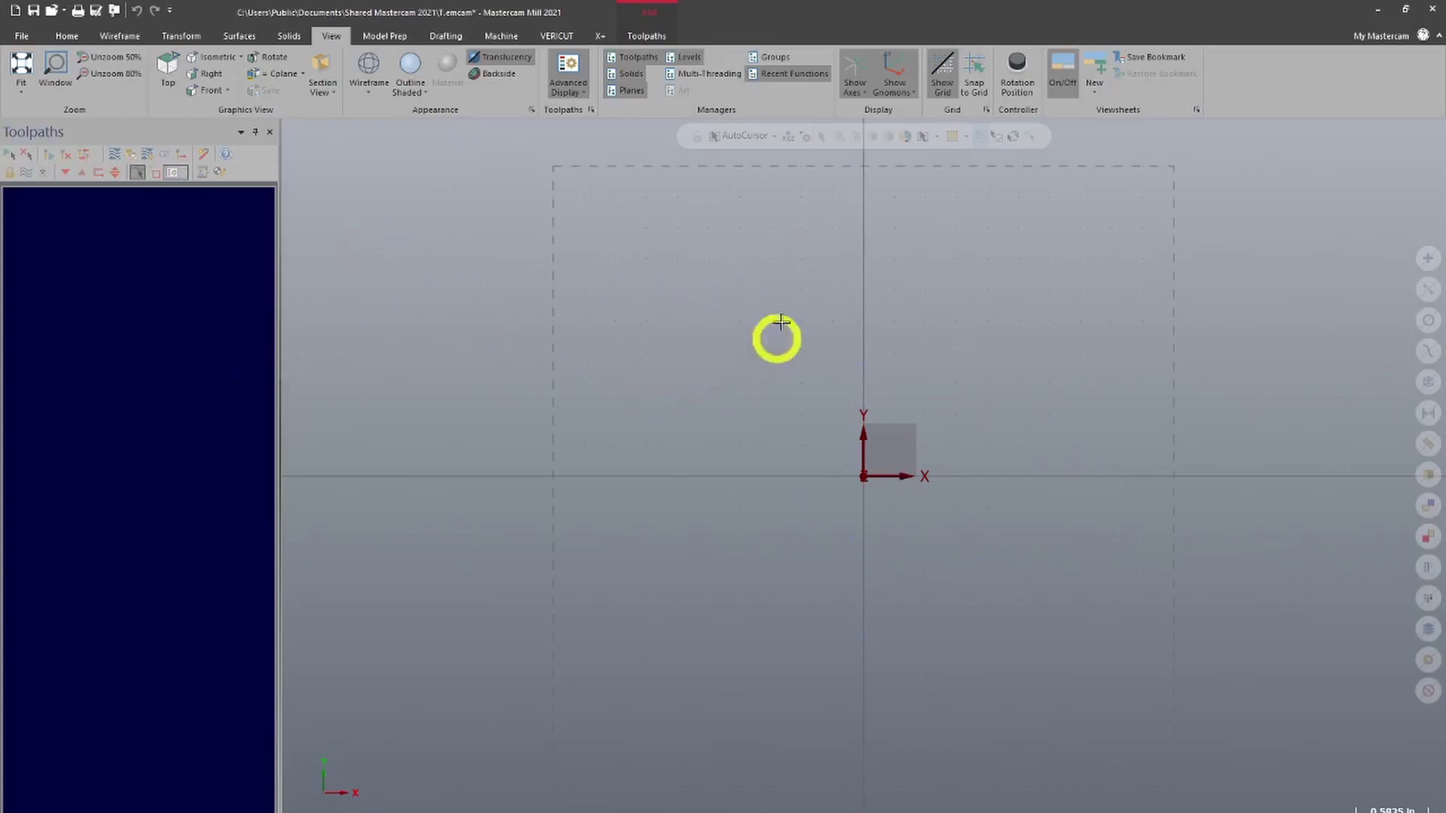
- Cycle the ribbon through Home, Wireframe, Surfaces, Solids, View and Toolpaths, ending on Home
scroll(439, 68, "up", 5)
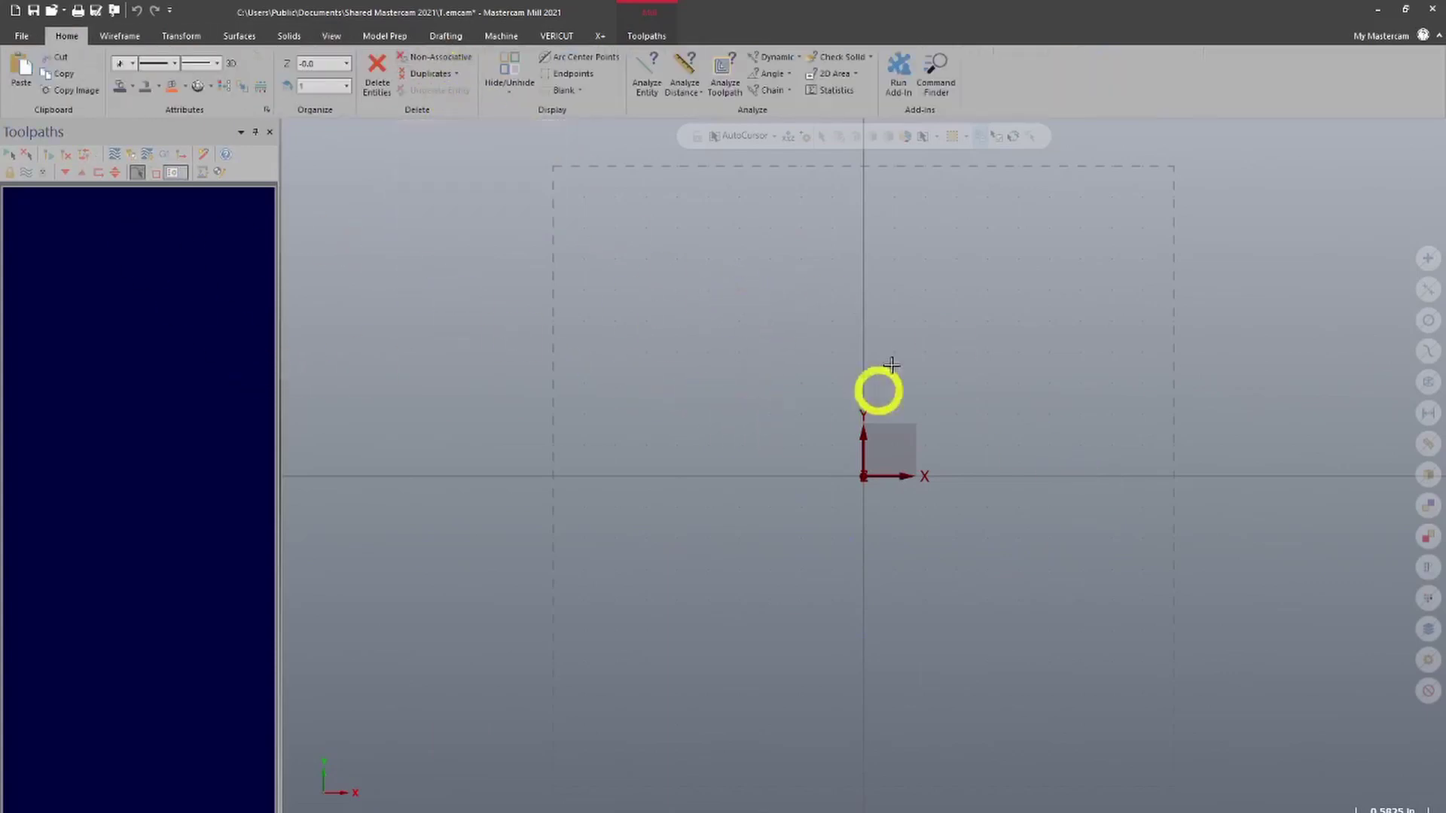
scroll(531, 70, "down", 1)
scroll(527, 68, "down", 4)
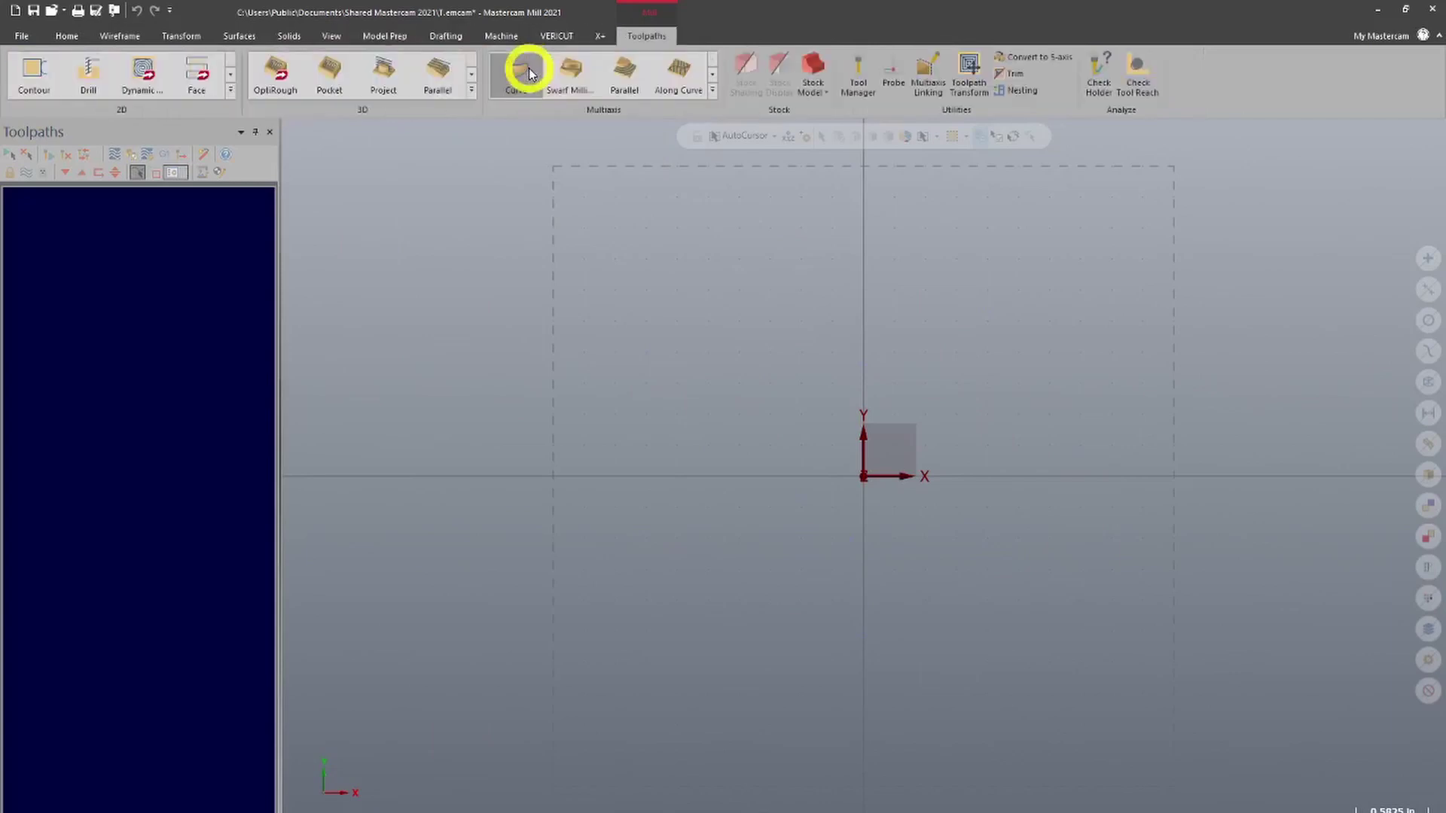
scroll(517, 70, "up", 5)
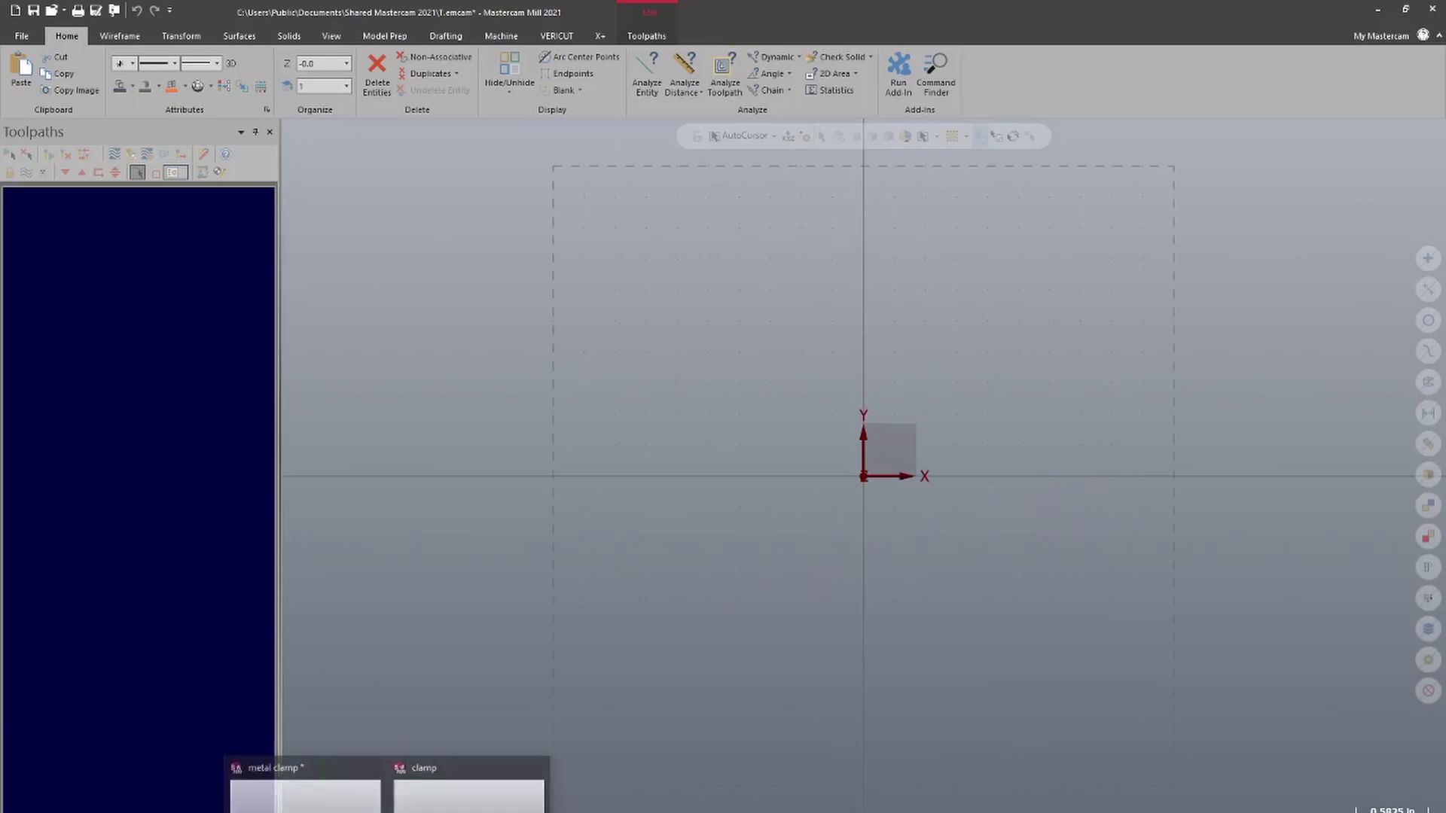
- Orbit the SOLIDWORKS clamp to a side view, then switch back to the empty Mastercam file
left_click(462, 791)
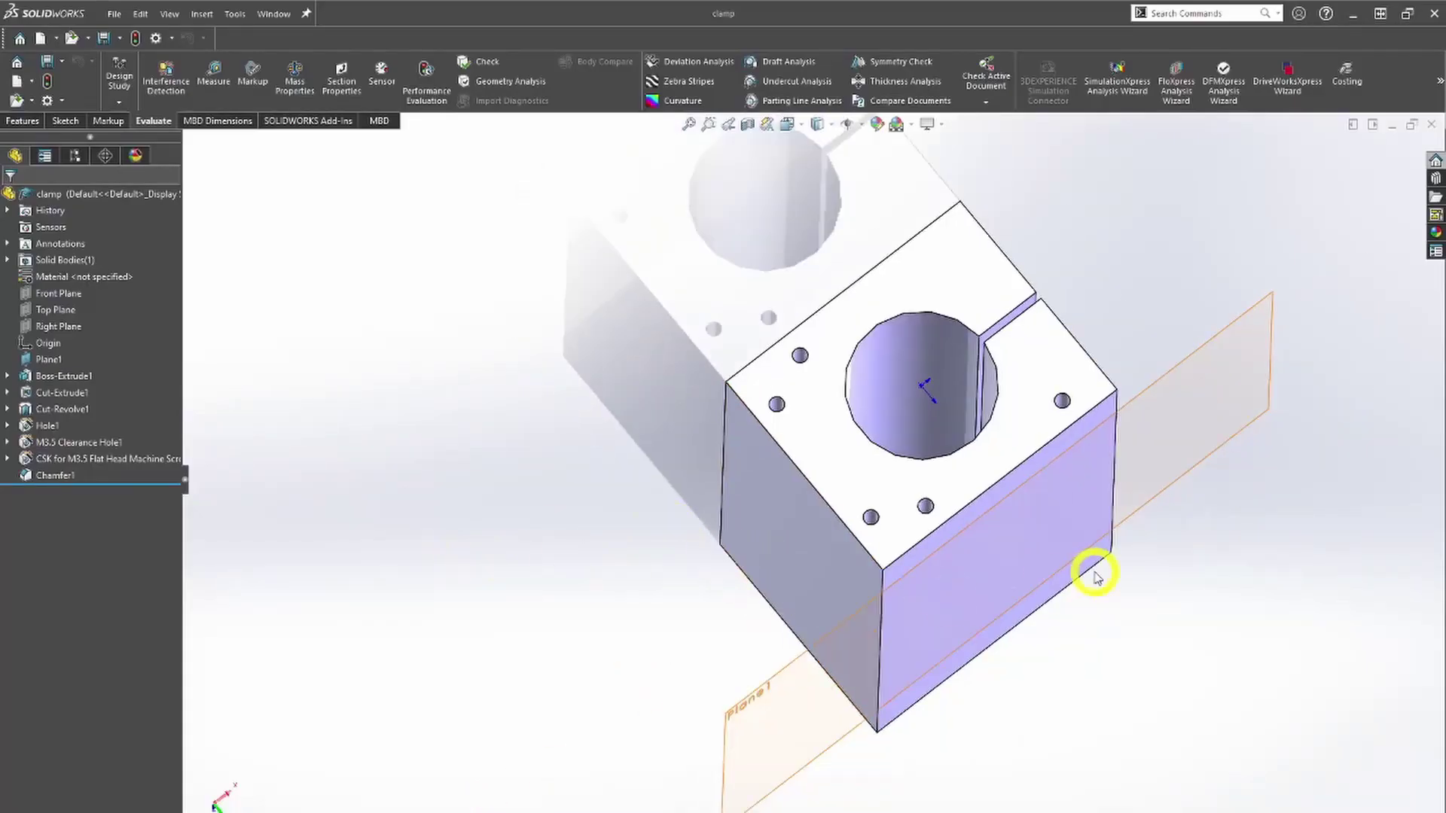
mouse_move(1100, 575)
middle_mouse_down()
mouse_move(1042, 429)
mouse_move(833, 419)
mouse_move(978, 374)
mouse_move(1068, 468)
mouse_move(1069, 513)
mouse_move(1098, 572)
middle_mouse_up()
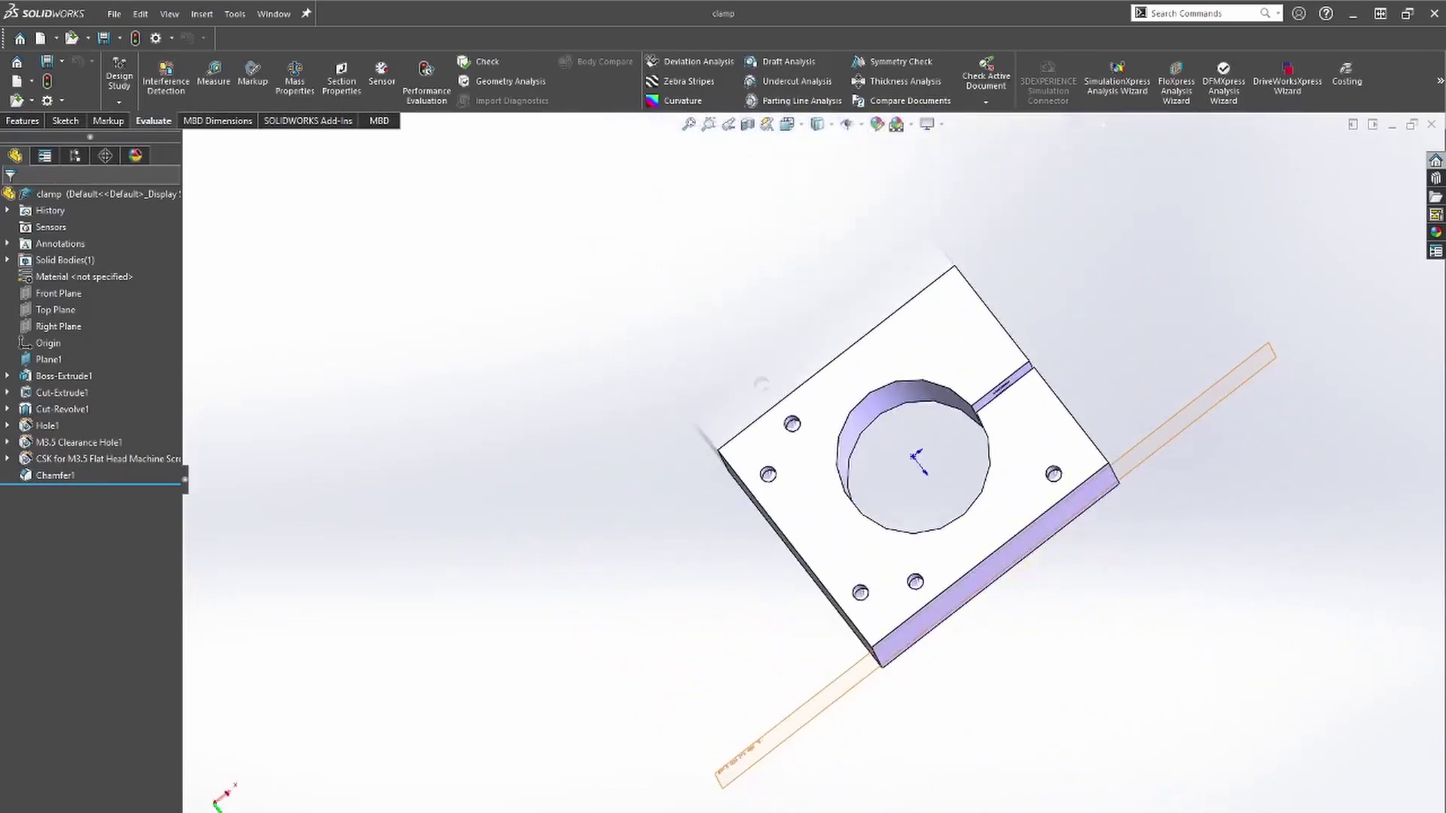
mouse_move(314, 809)
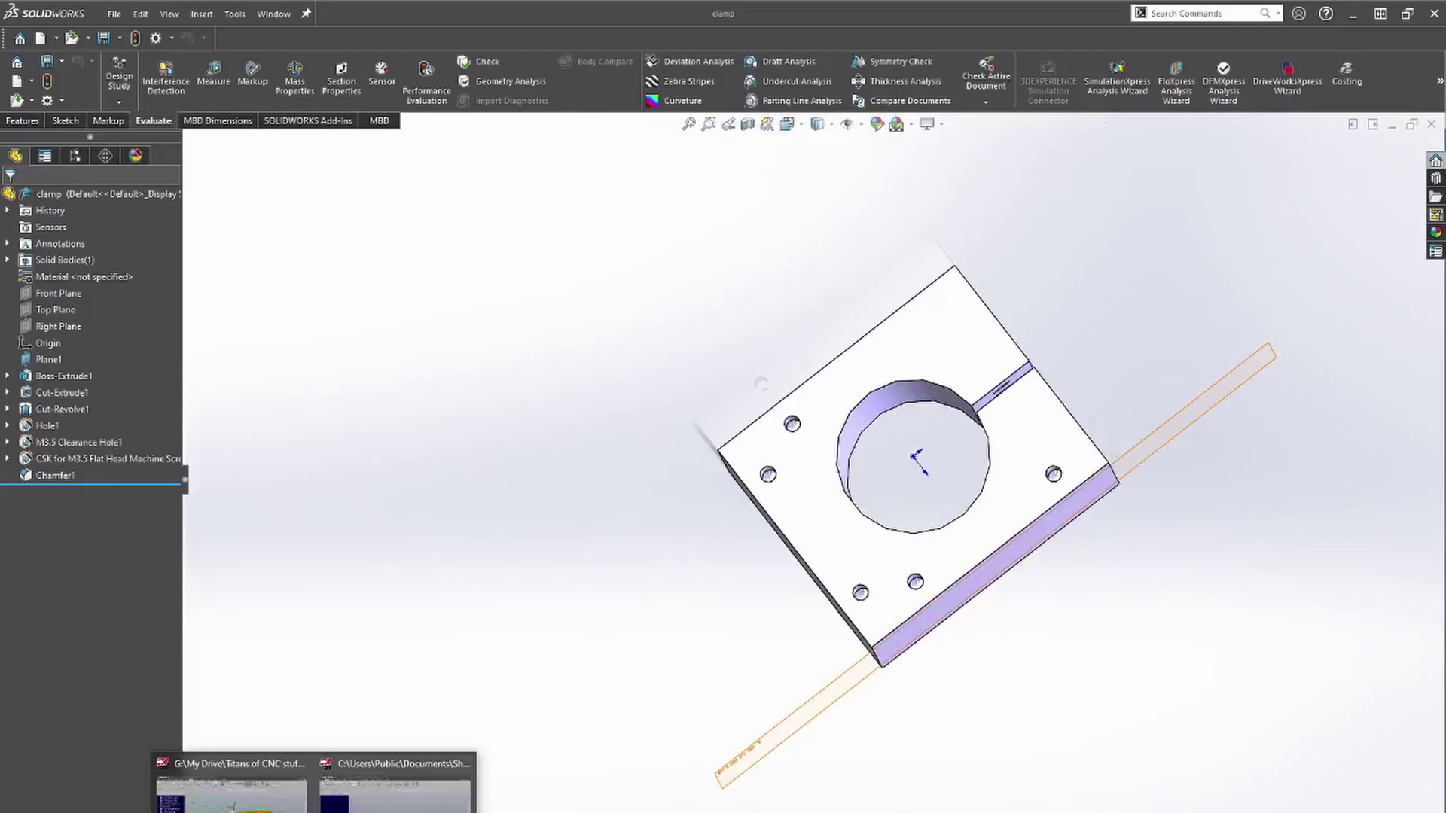
left_click(388, 784)
left_click(779, 682)
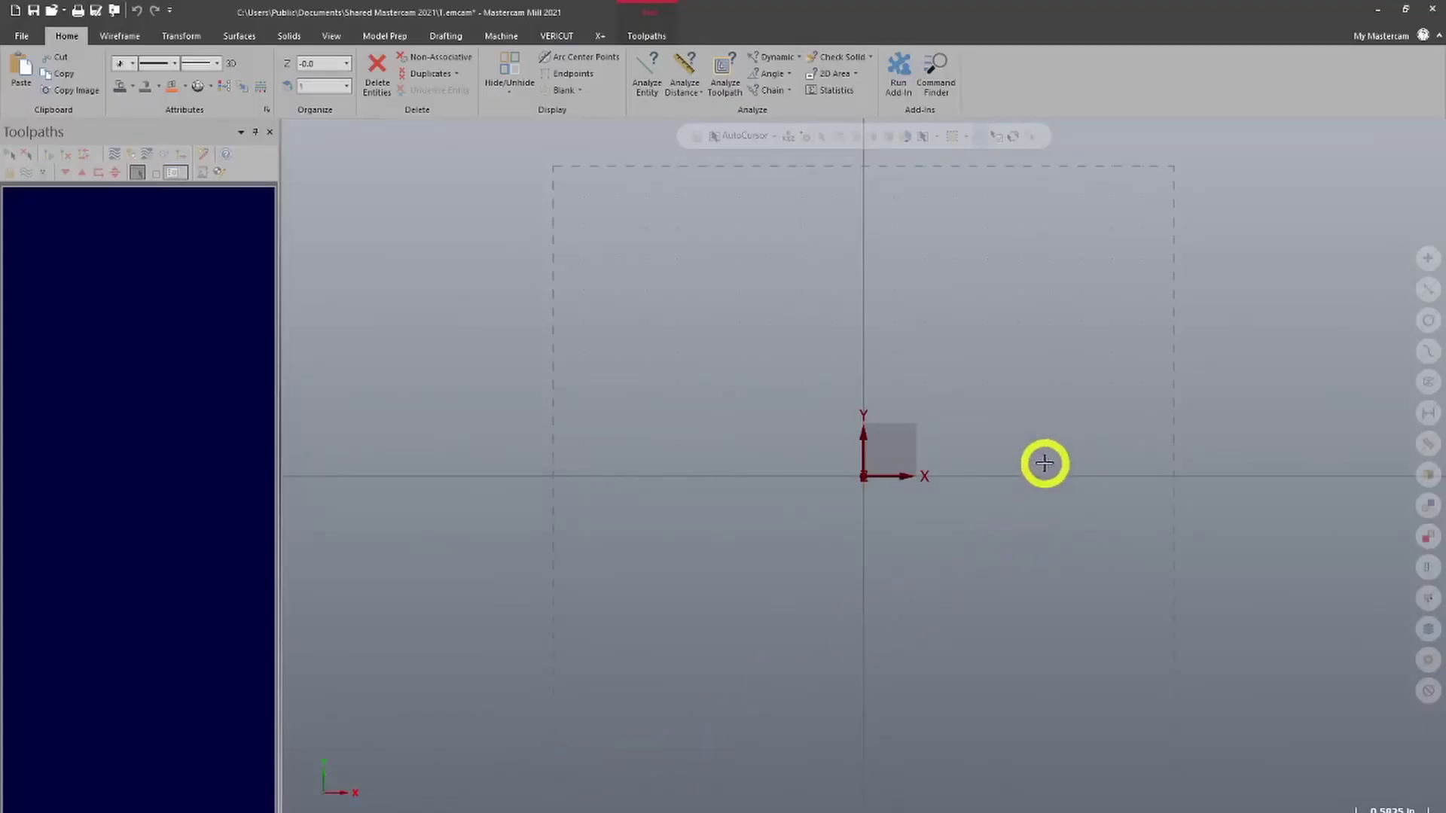
left_click(825, 382)
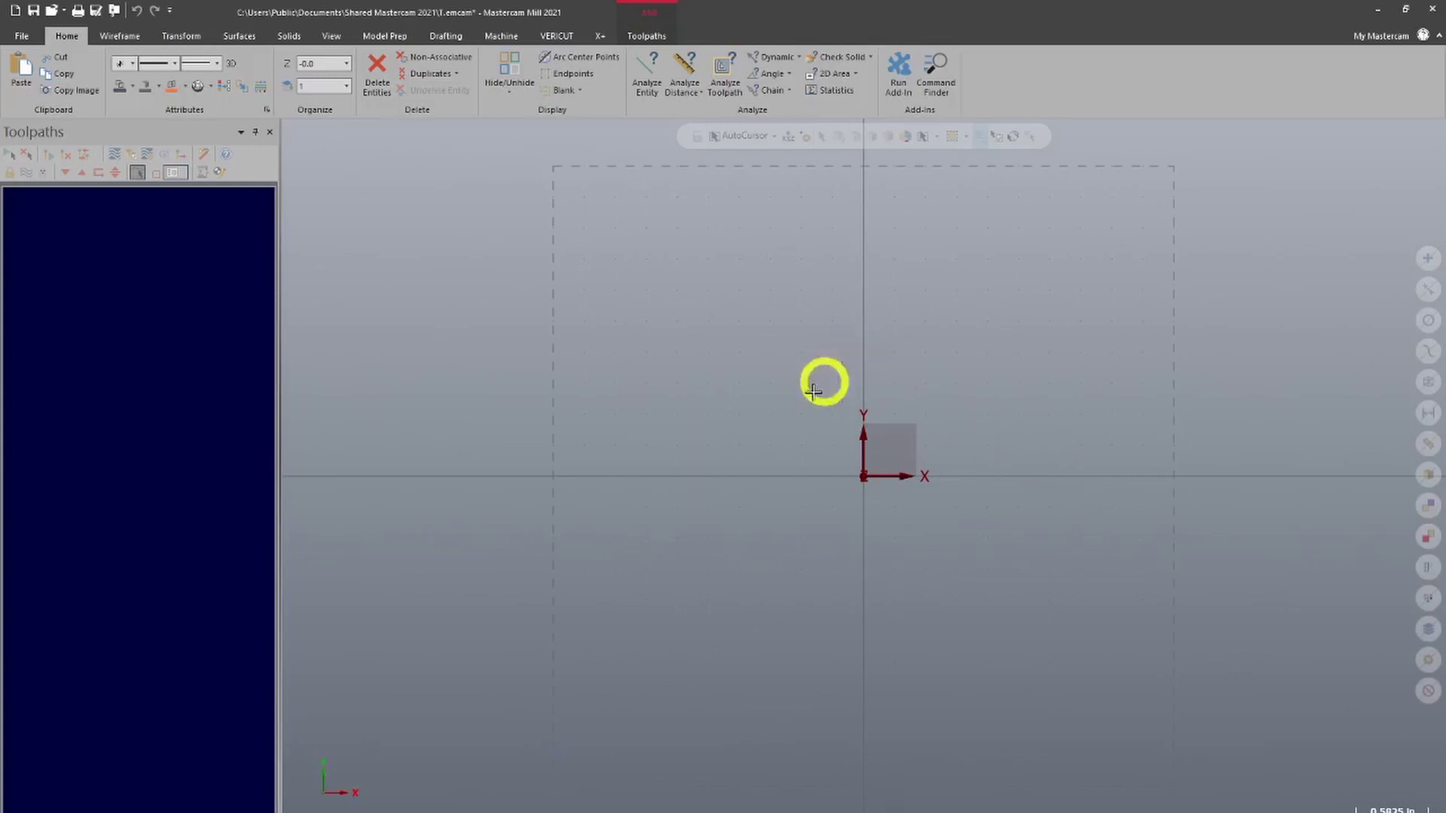
left_click(646, 513)
left_click(1159, 378)
left_click(531, 549)
left_click(924, 352)
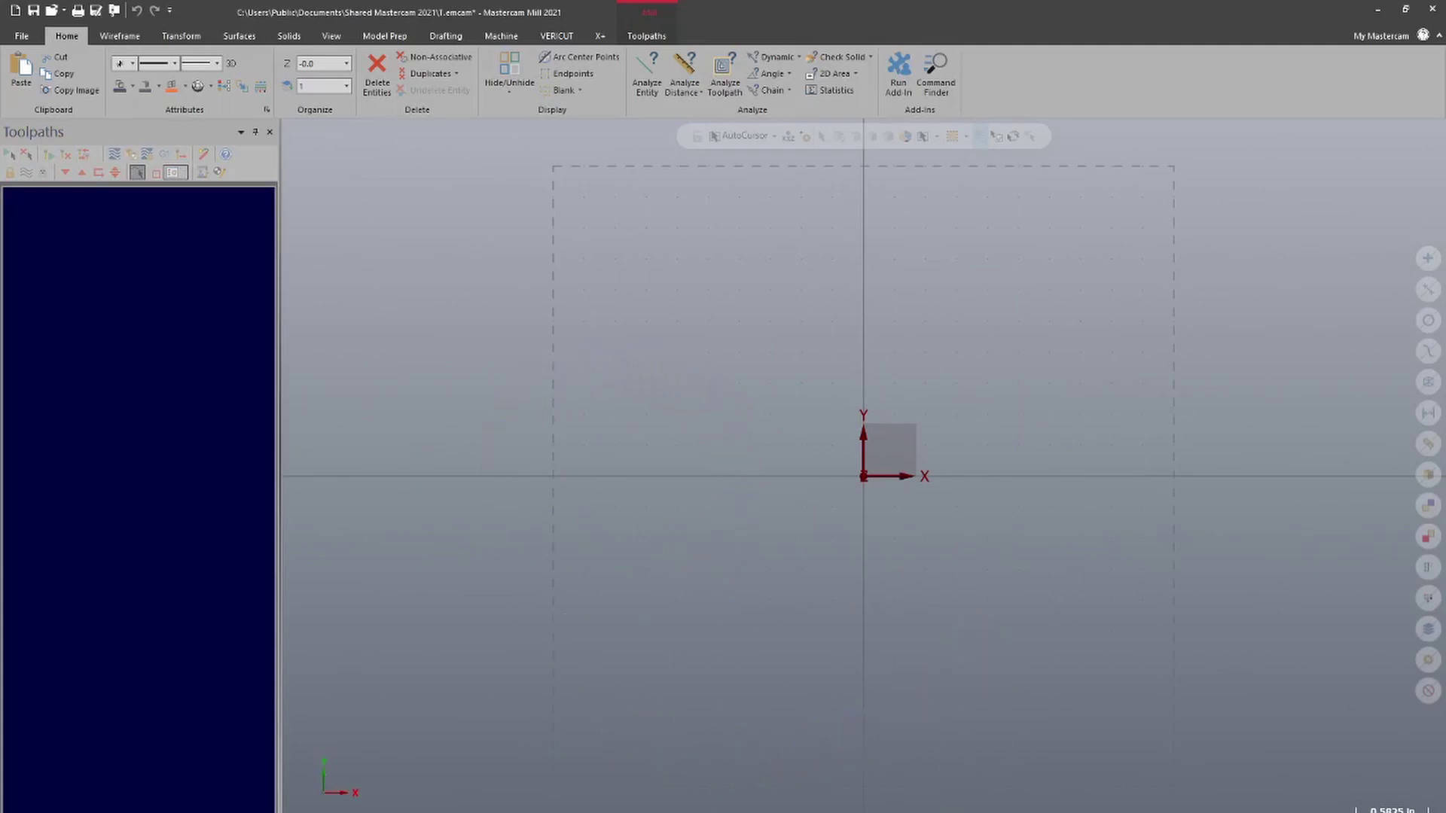
mouse_move(719, 811)
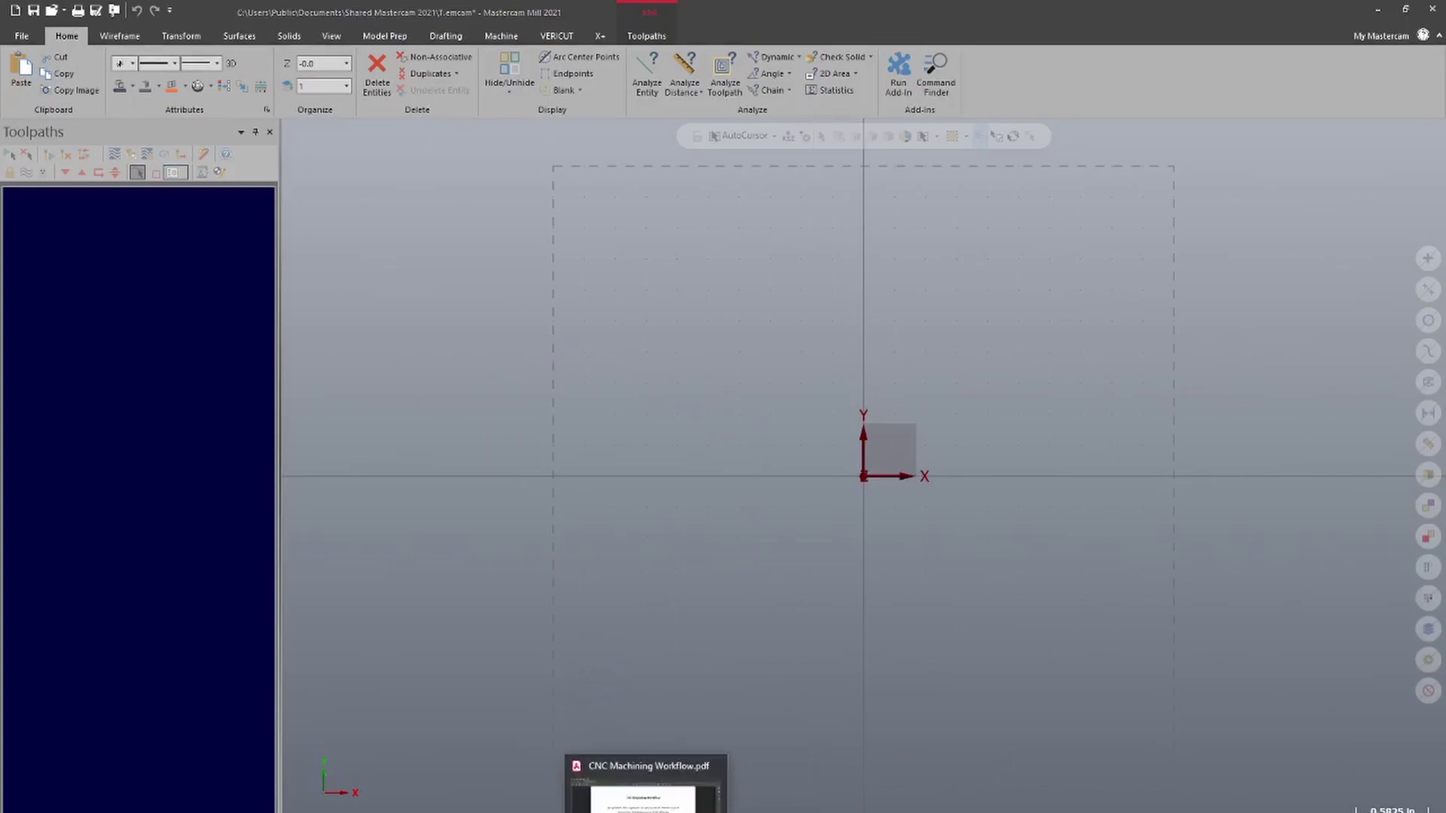
- Read the CNC Machining Workflow PDF in Acrobat Reader, then return to the empty Mastercam file
left_click(671, 792)
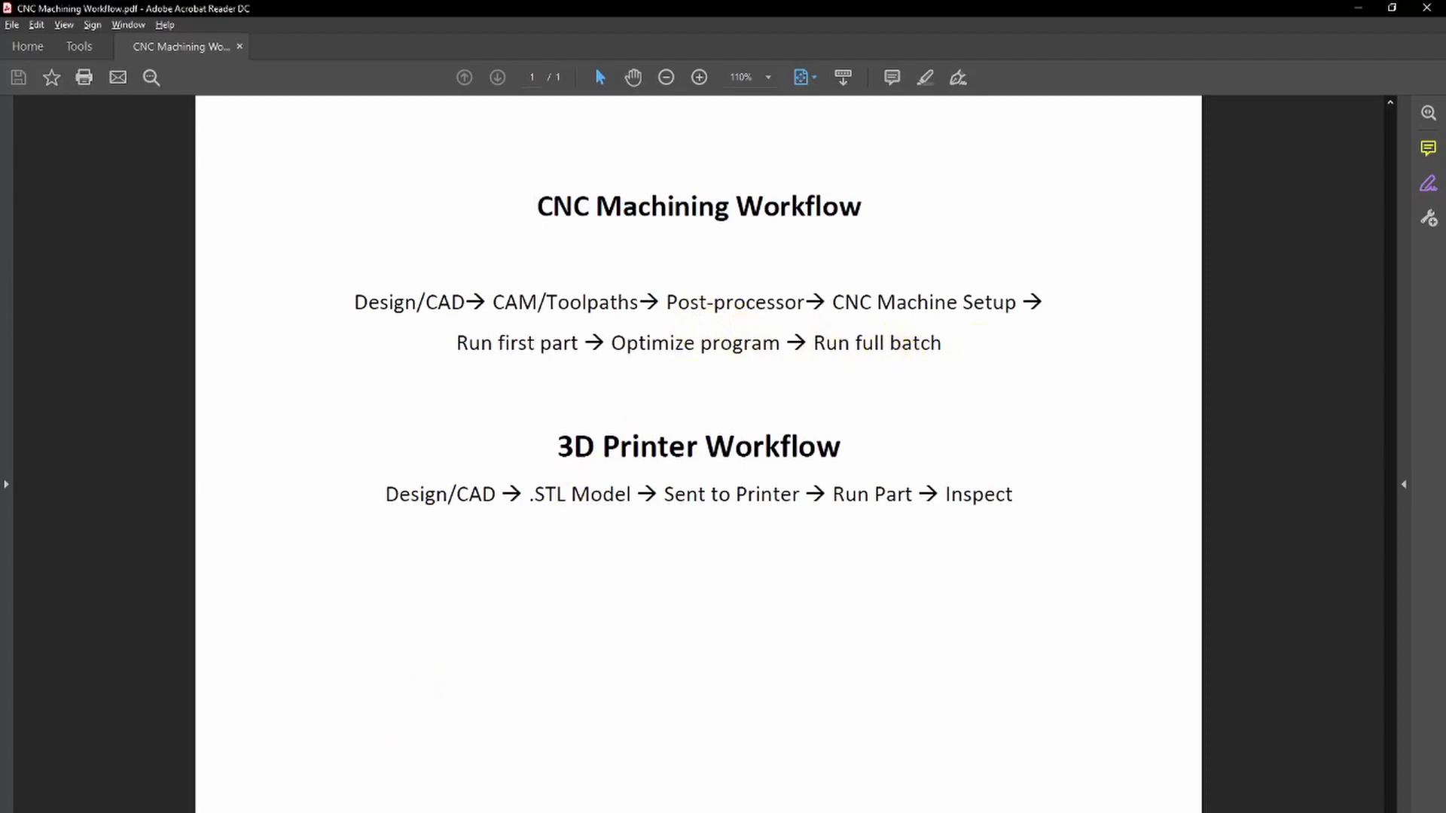
left_click(396, 783)
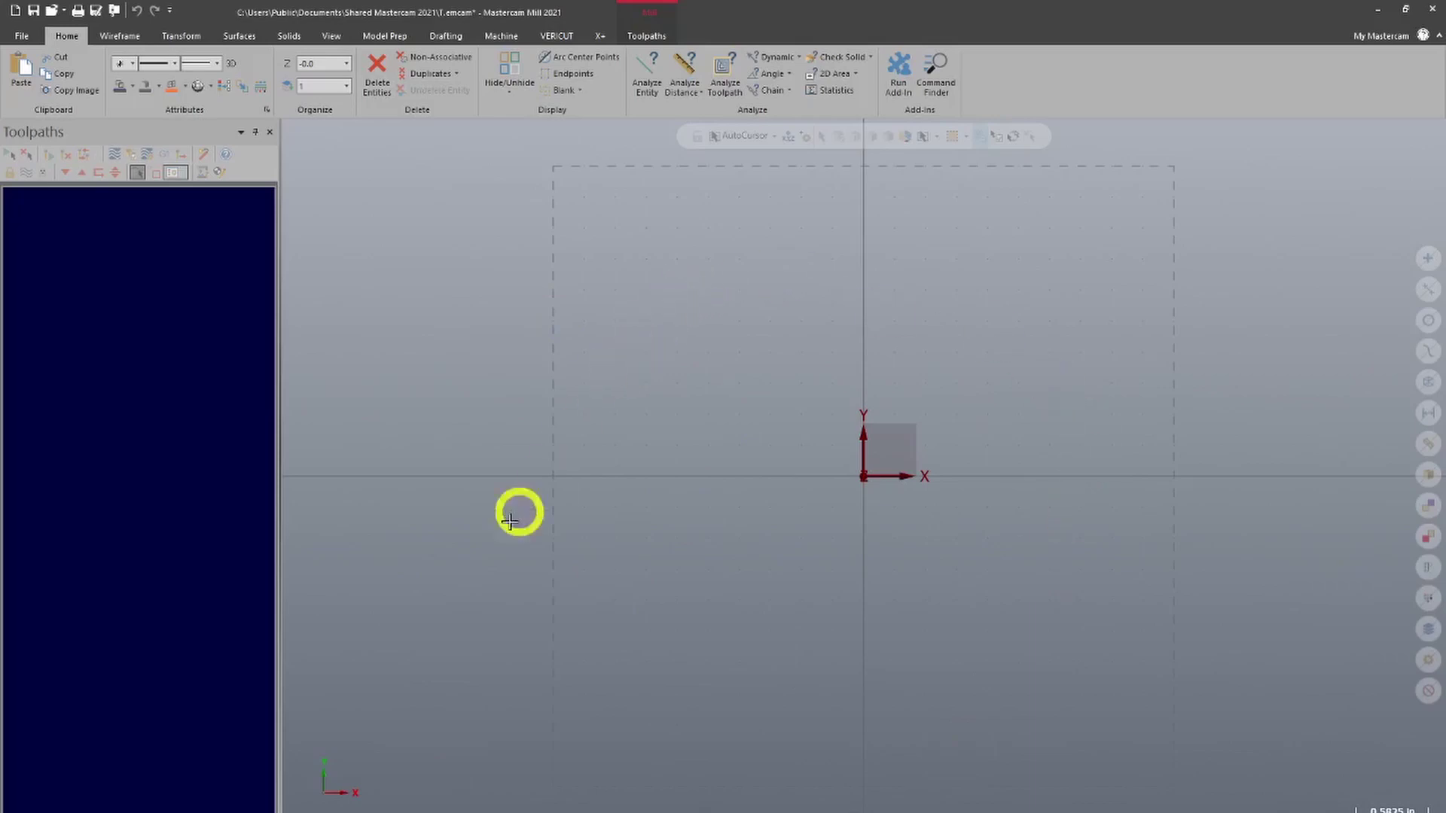
- Bring up the Landing gear knuckle program, cancel AutoSave/Backup, and orbit around the fixtured part
left_click(230, 783)
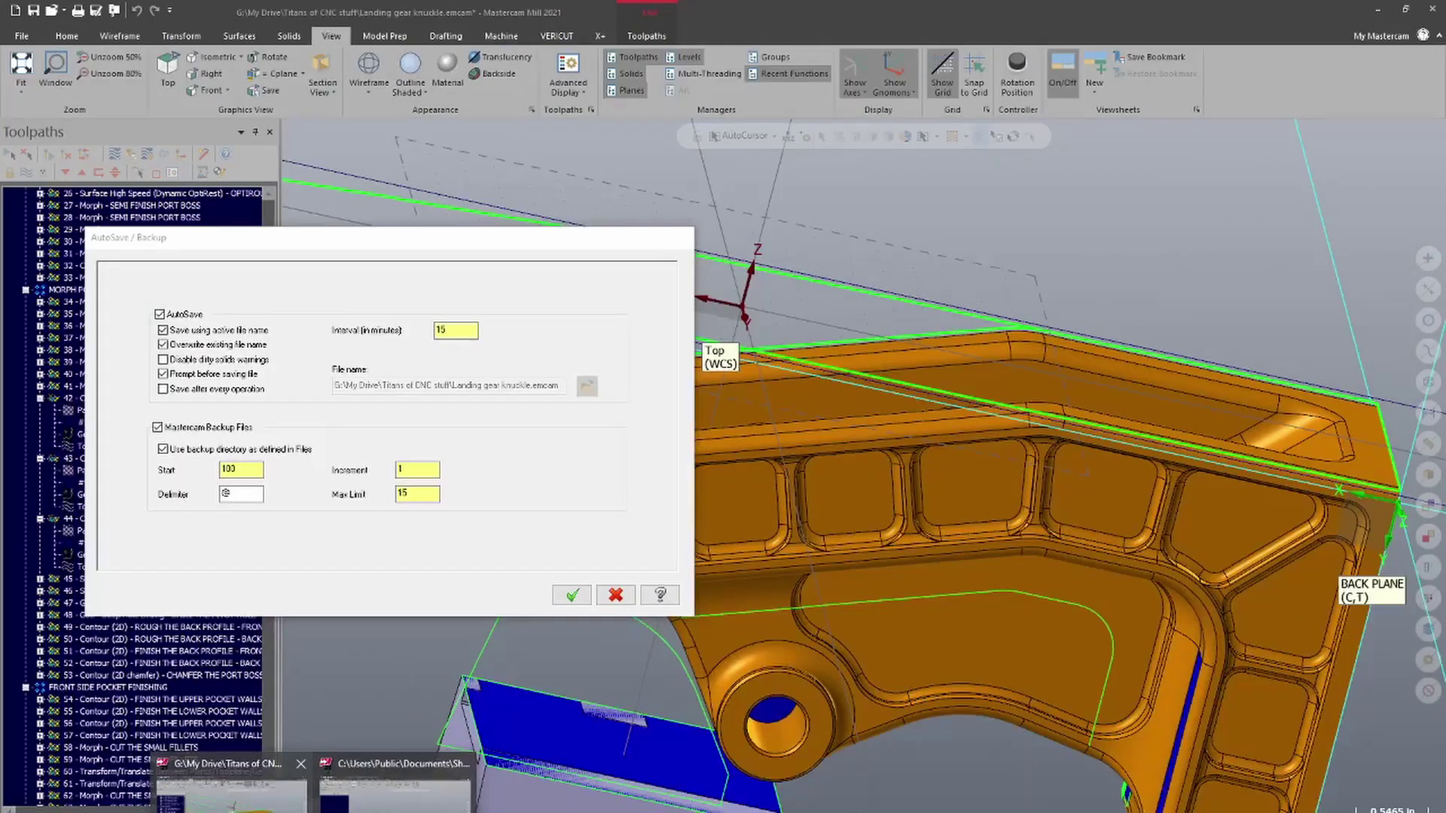
left_click(657, 594)
middle_click_drag(633, 597, 1122, 435)
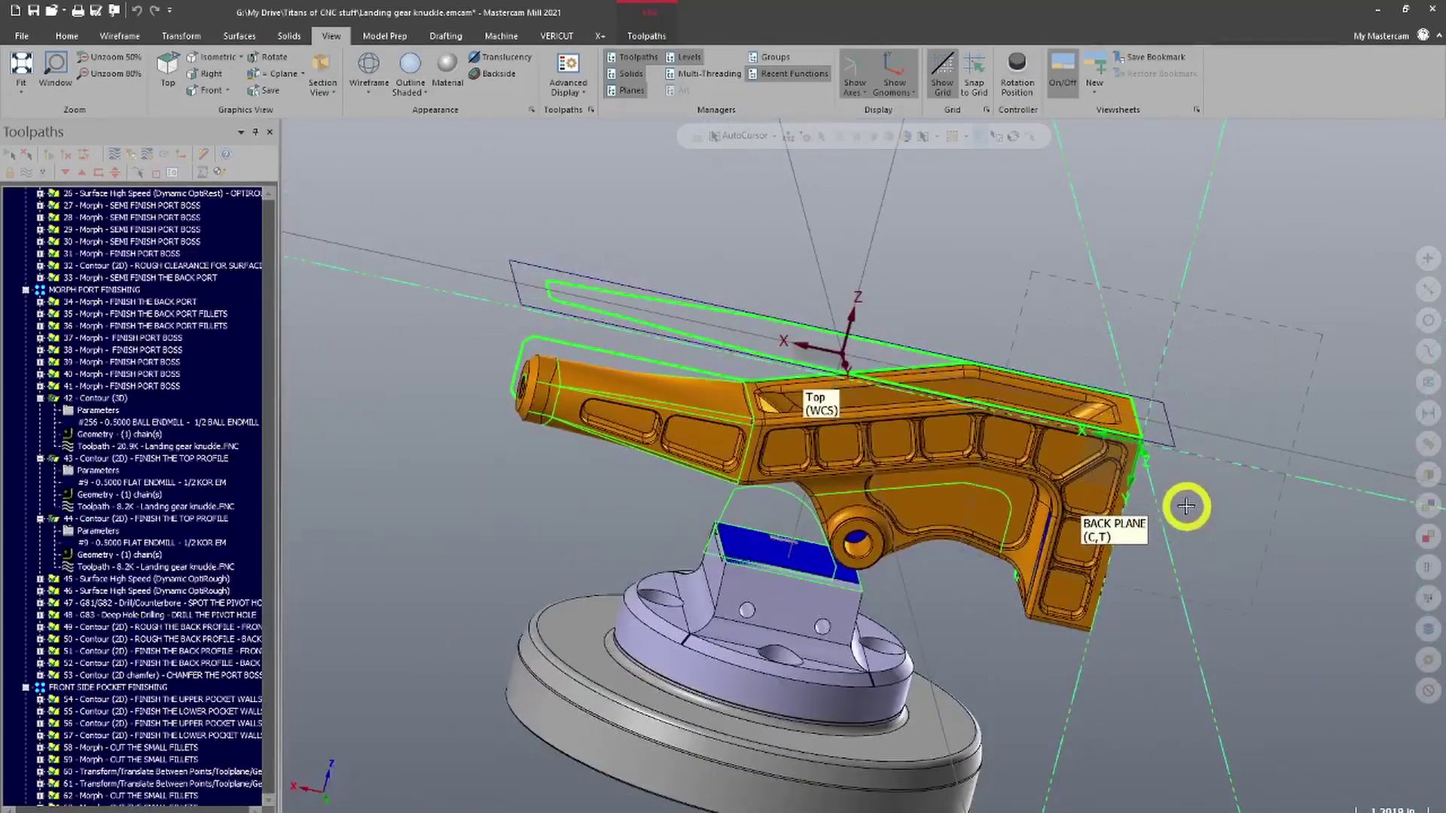
middle_click_drag(1181, 507, 1100, 462)
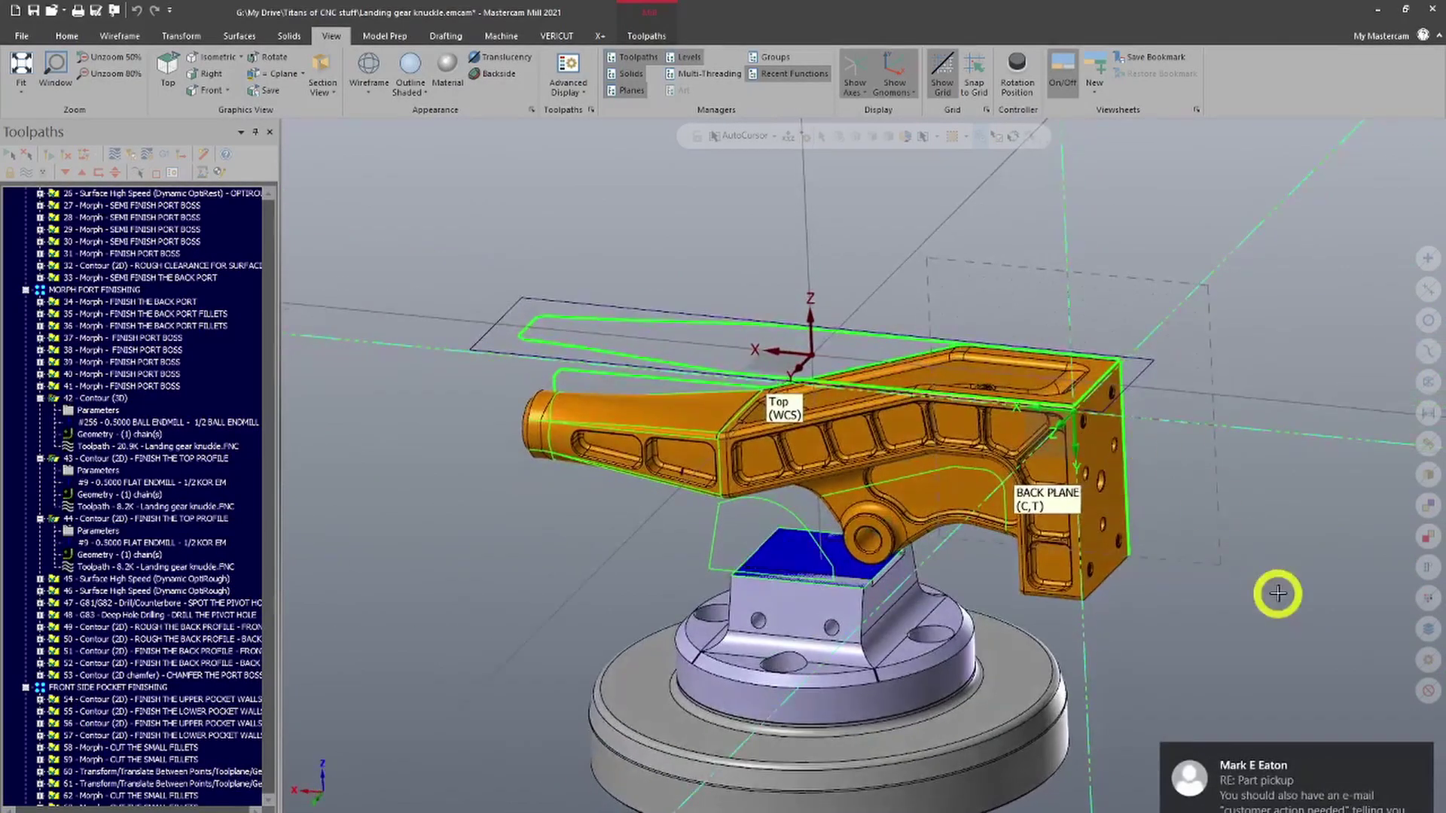
left_click(1419, 757)
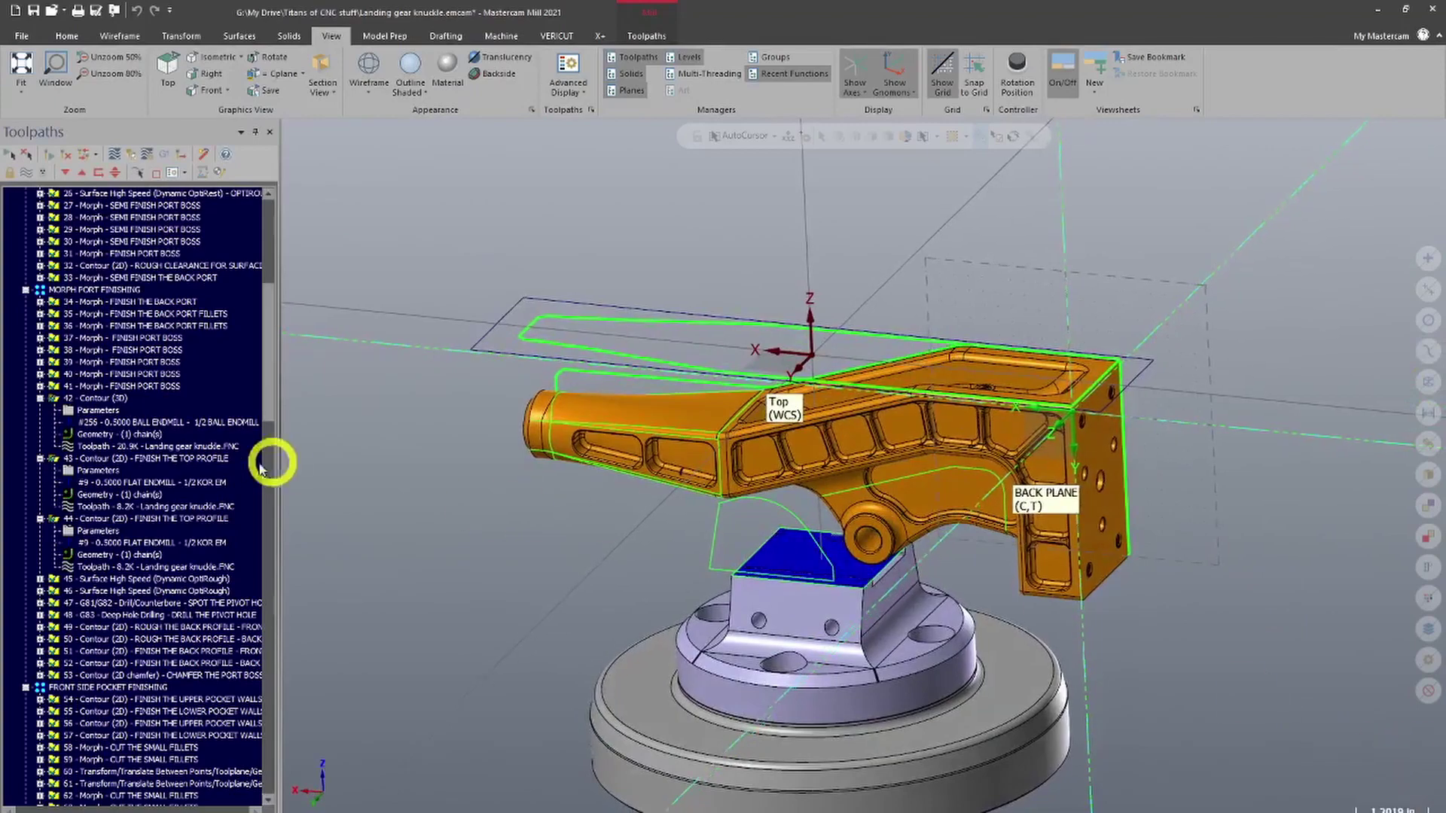
scroll(120, 459, "up", 8)
scroll(136, 474, "up", 1)
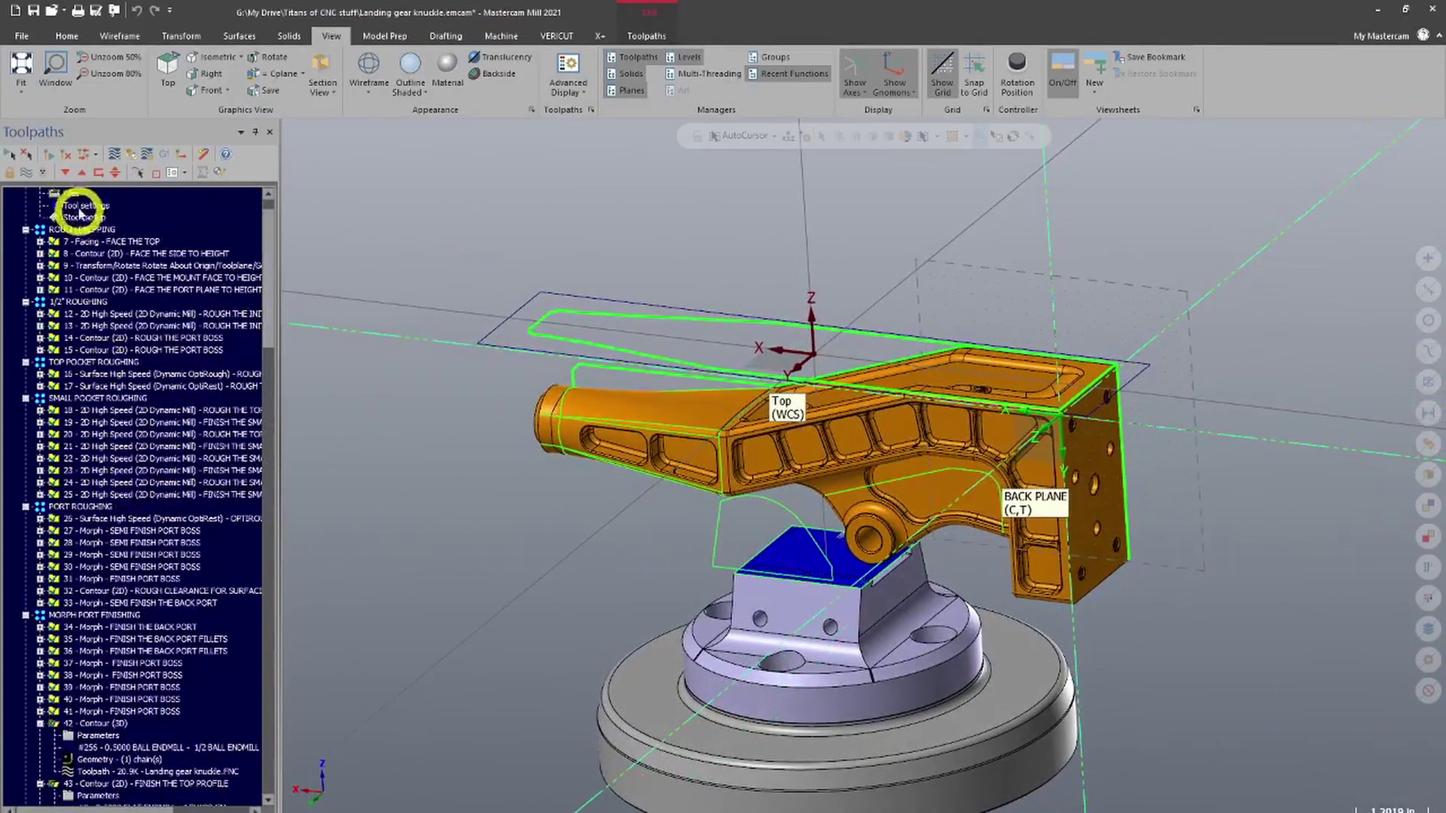
- Show all toolpaths with Alt+T, view them from another angle, and browse the Toolpaths tree
key("alt+t")
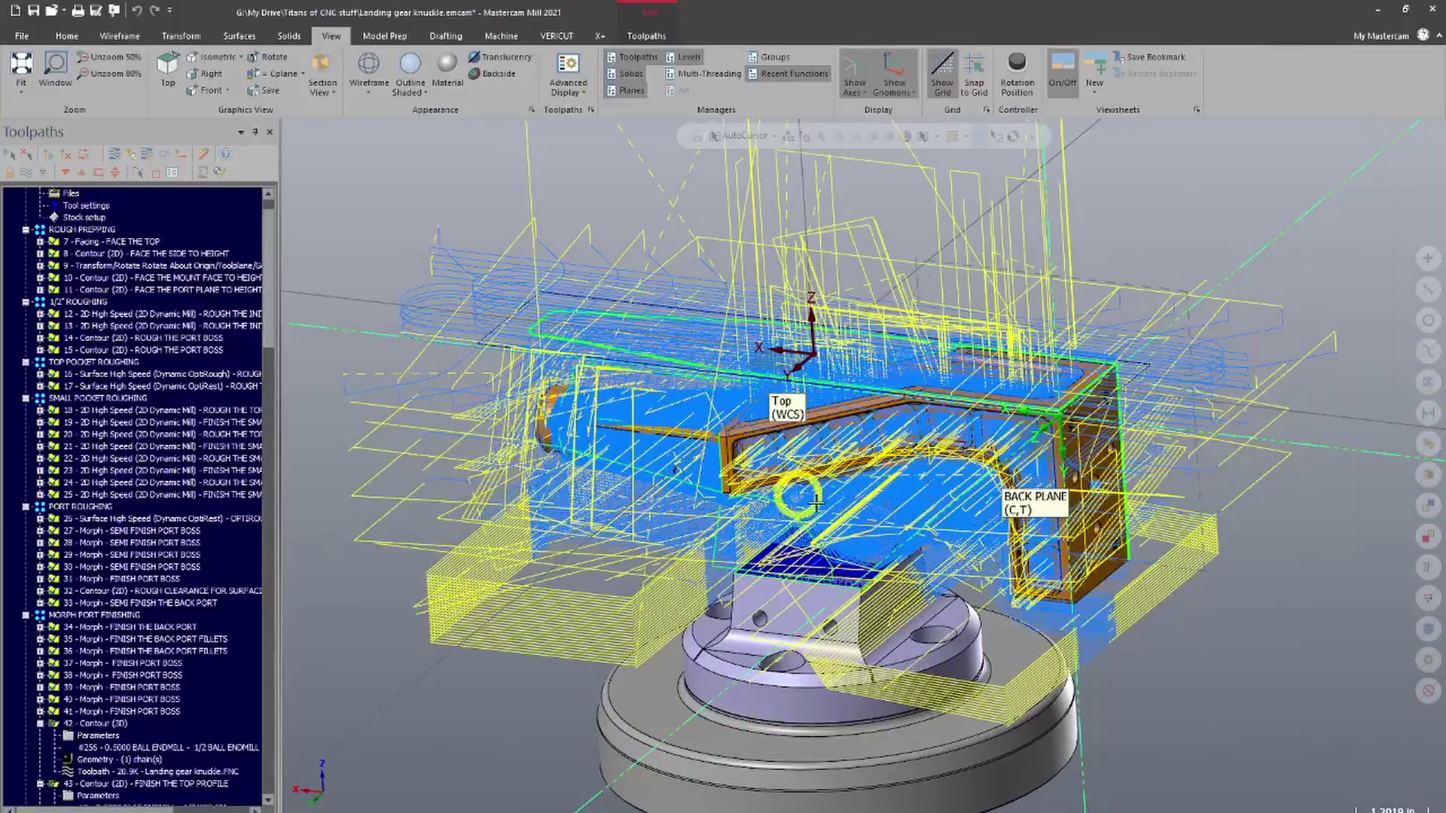
middle_click_drag(1071, 531, 791, 452)
left_click_drag(269, 274, 281, 762)
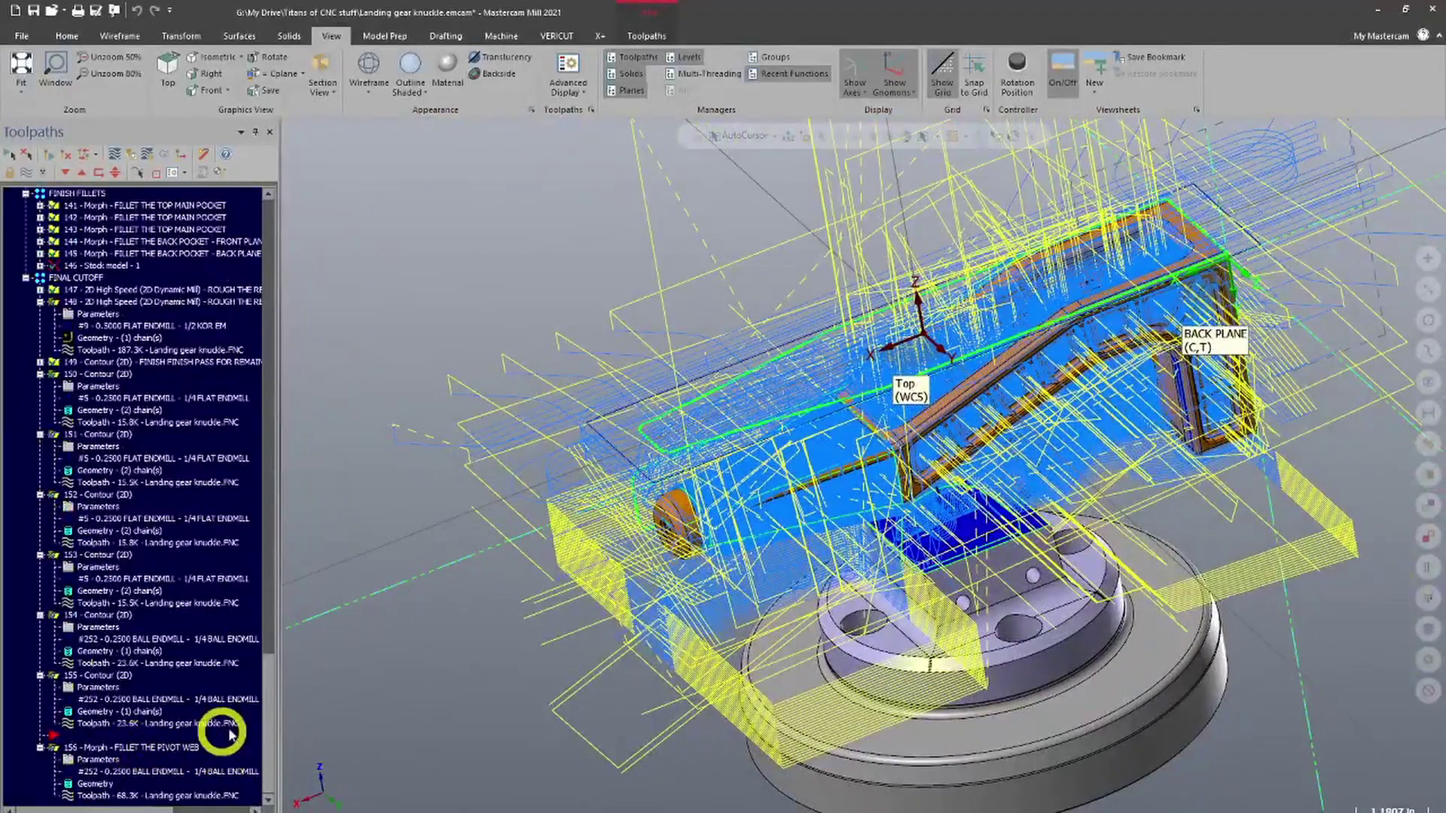
left_click_drag(268, 678, 282, 228)
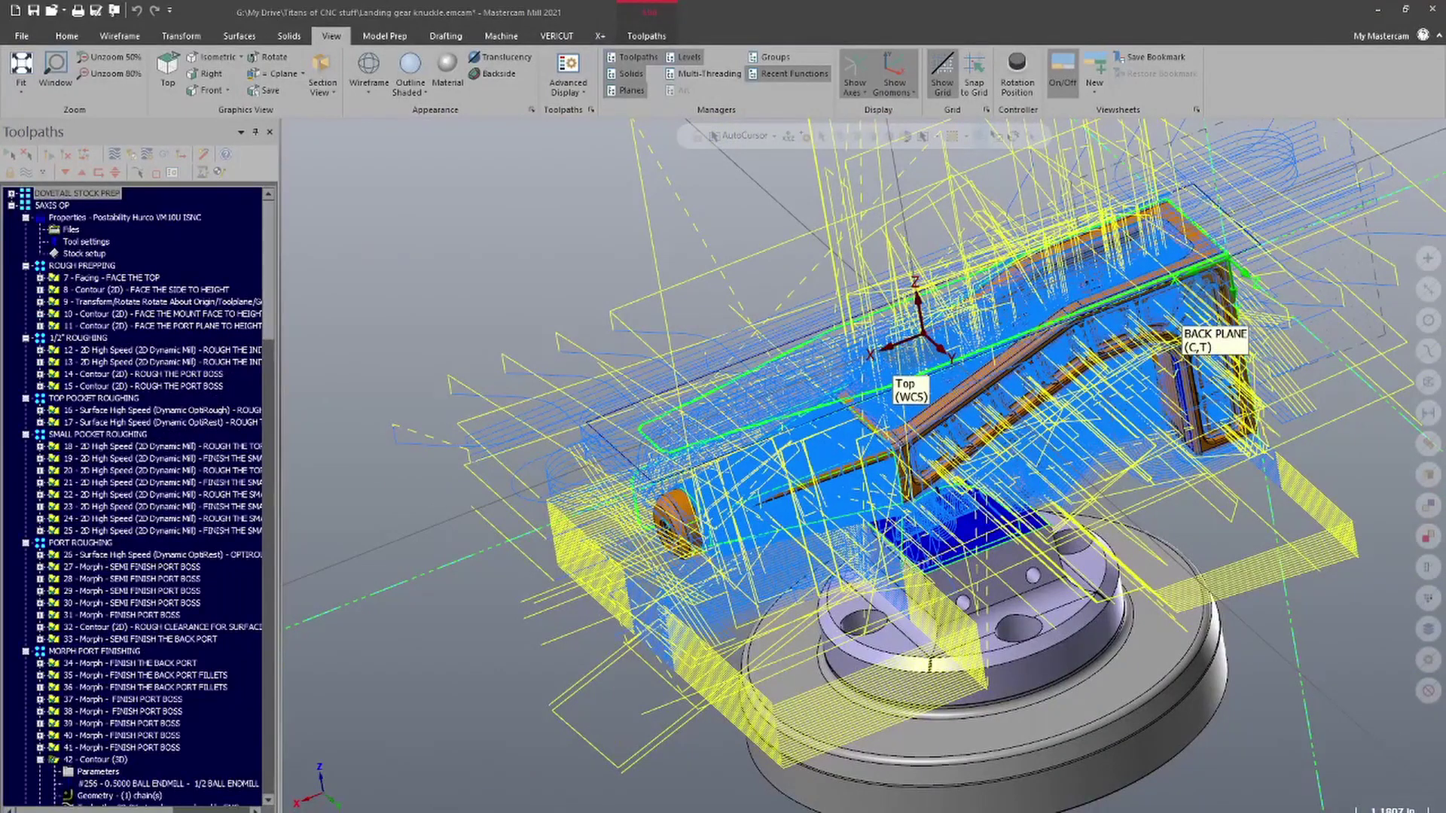
- Return to the empty 1.emcam file and wheel back and forth through the ribbon tabs
left_click(386, 783)
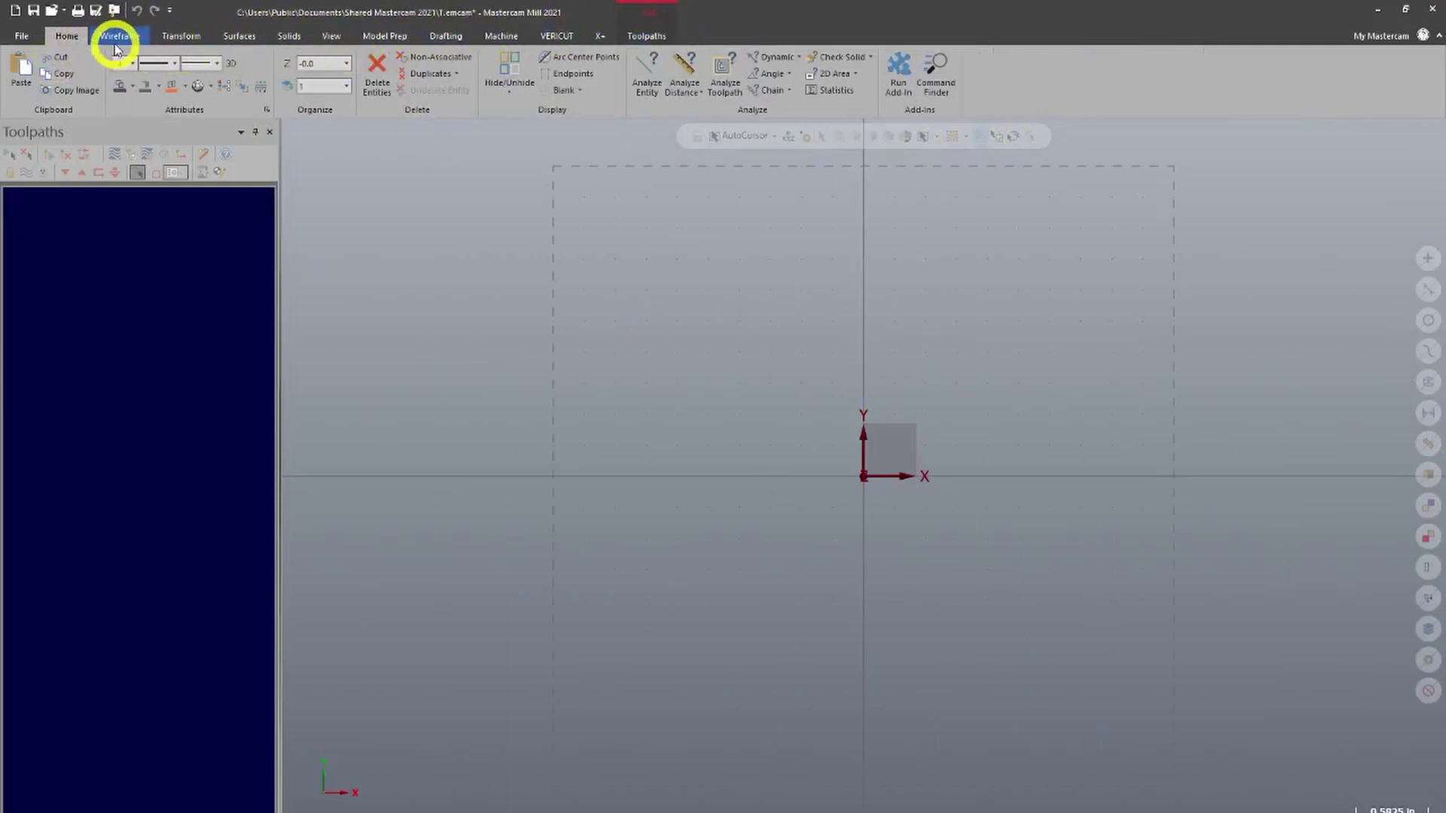
scroll(123, 67, "down", 6)
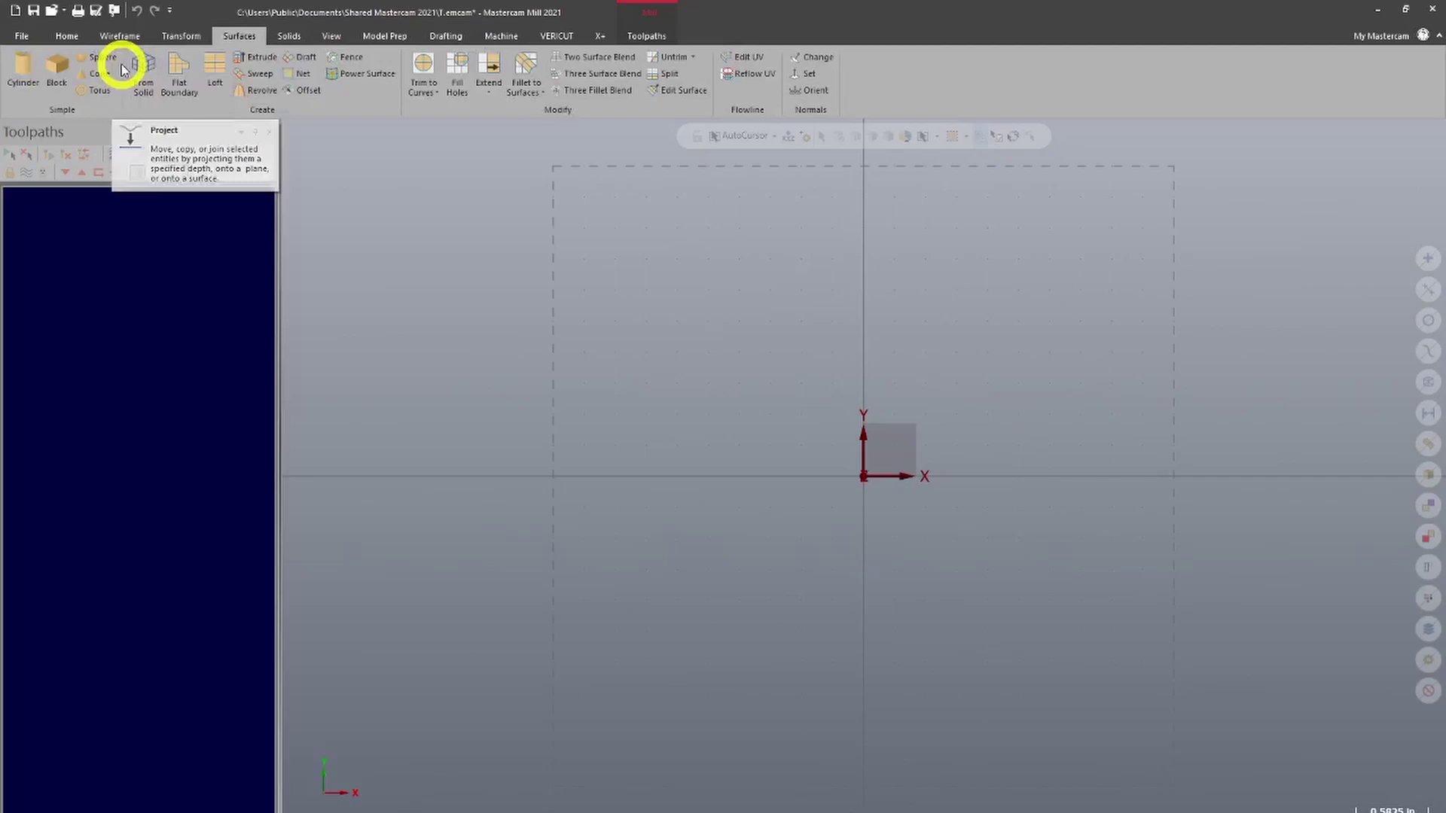
scroll(126, 67, "down", 5)
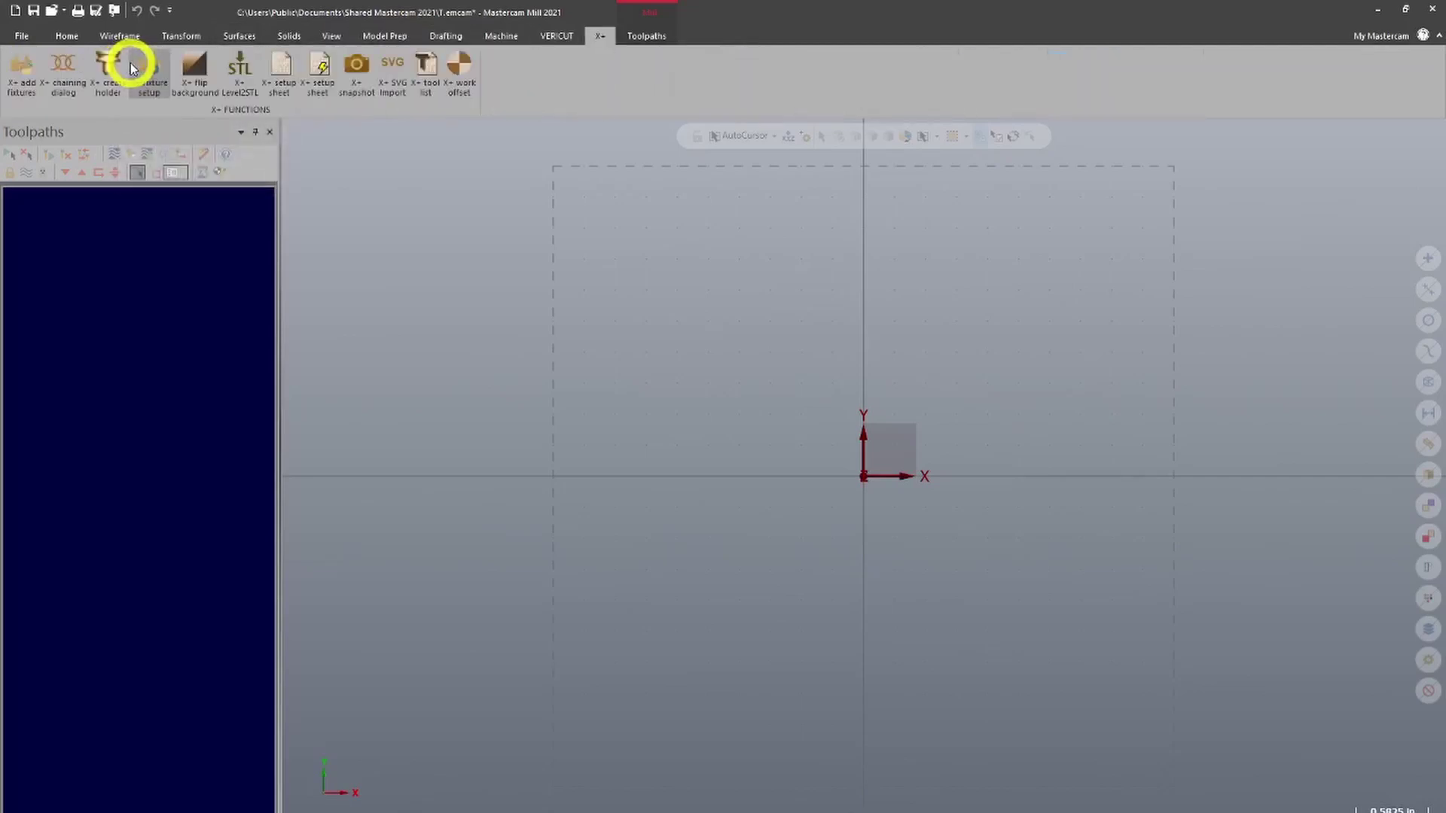
scroll(129, 67, "up", 9)
scroll(130, 67, "up", 2)
scroll(129, 67, "down", 4)
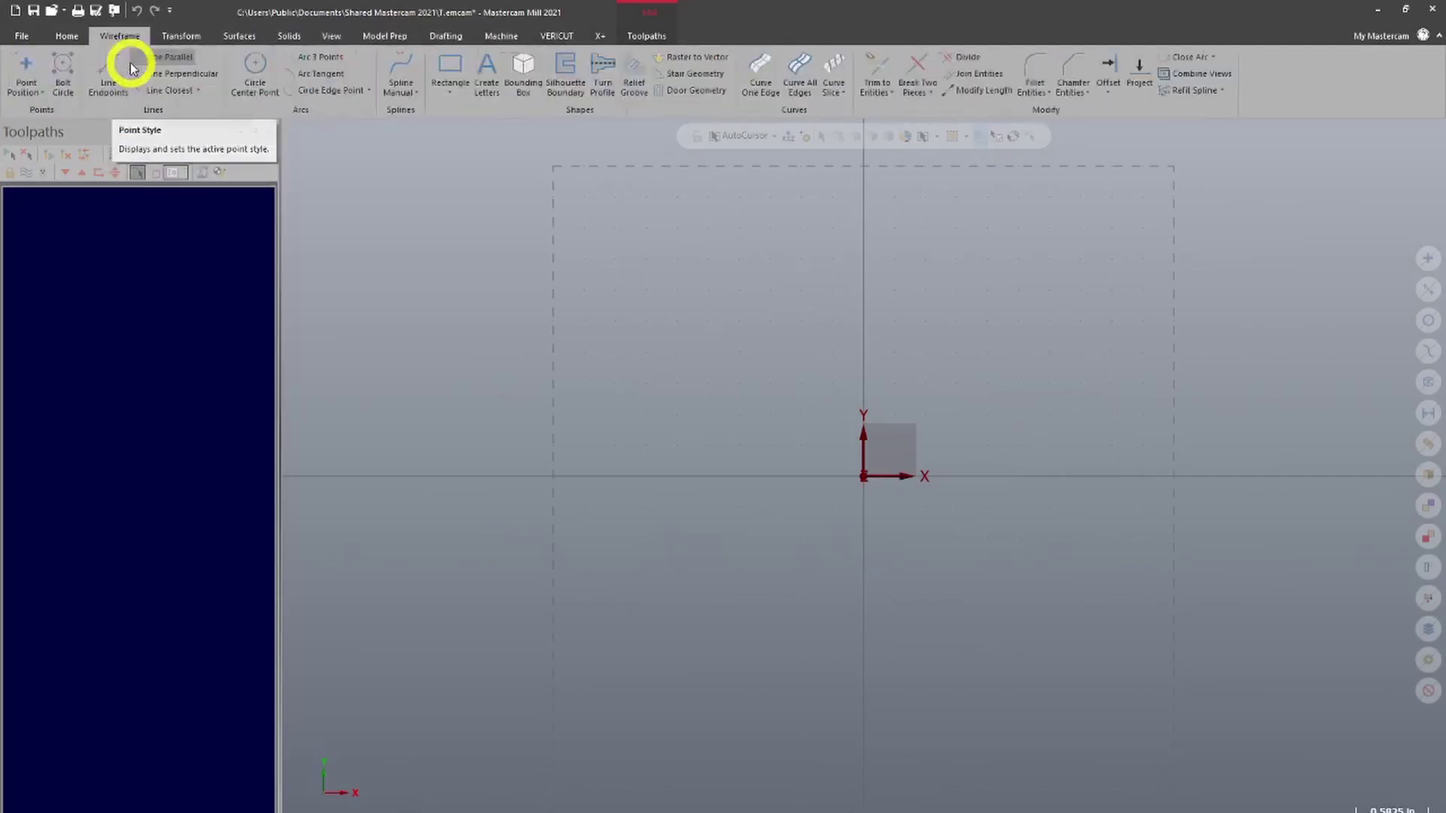
scroll(129, 60, "up", 2)
scroll(137, 65, "down", 2)
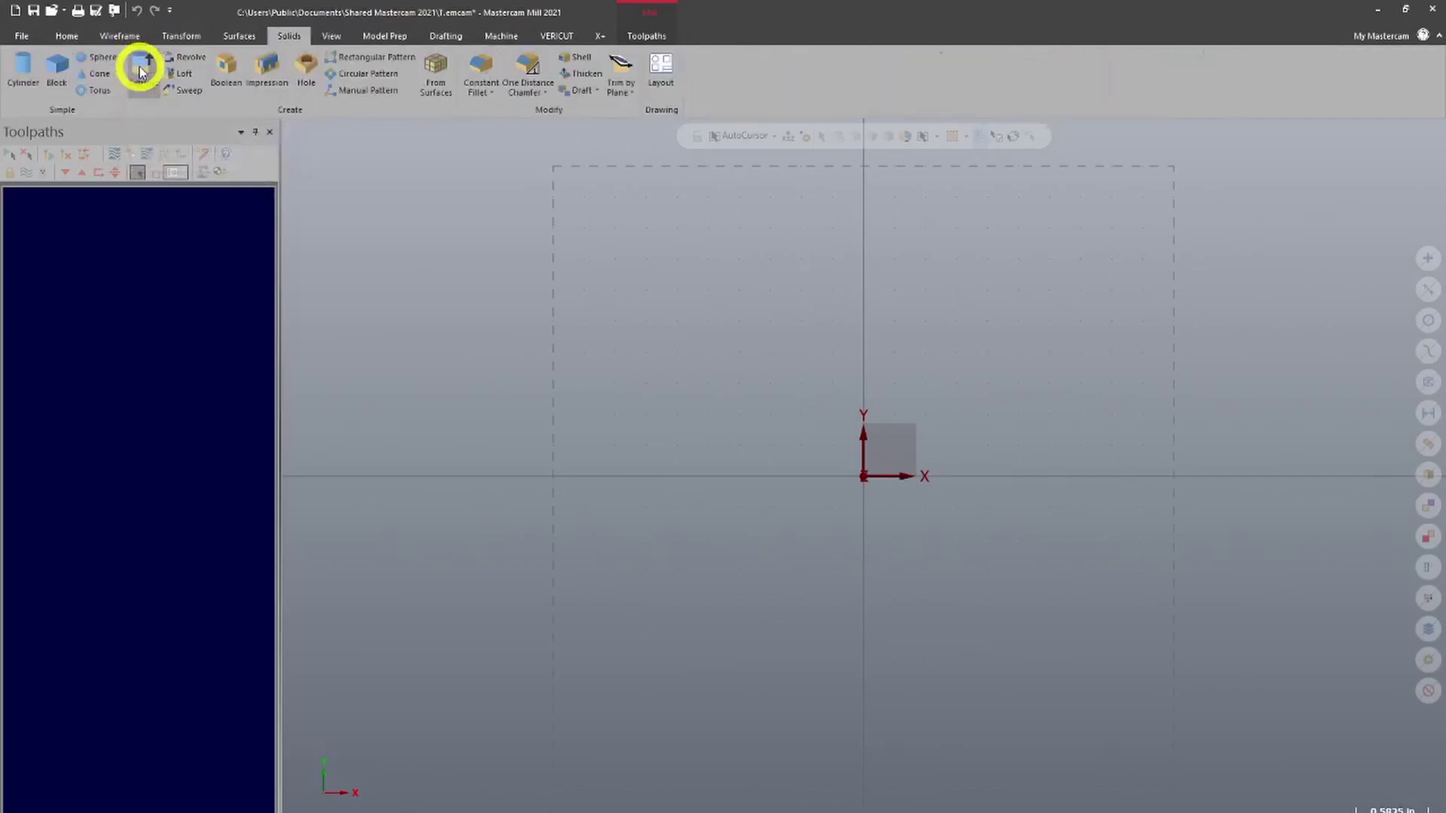
scroll(138, 65, "down", 5)
- Bring up the Wireframe tab and look over its drawing tools
left_click(110, 30)
scroll(119, 39, "down", 3)
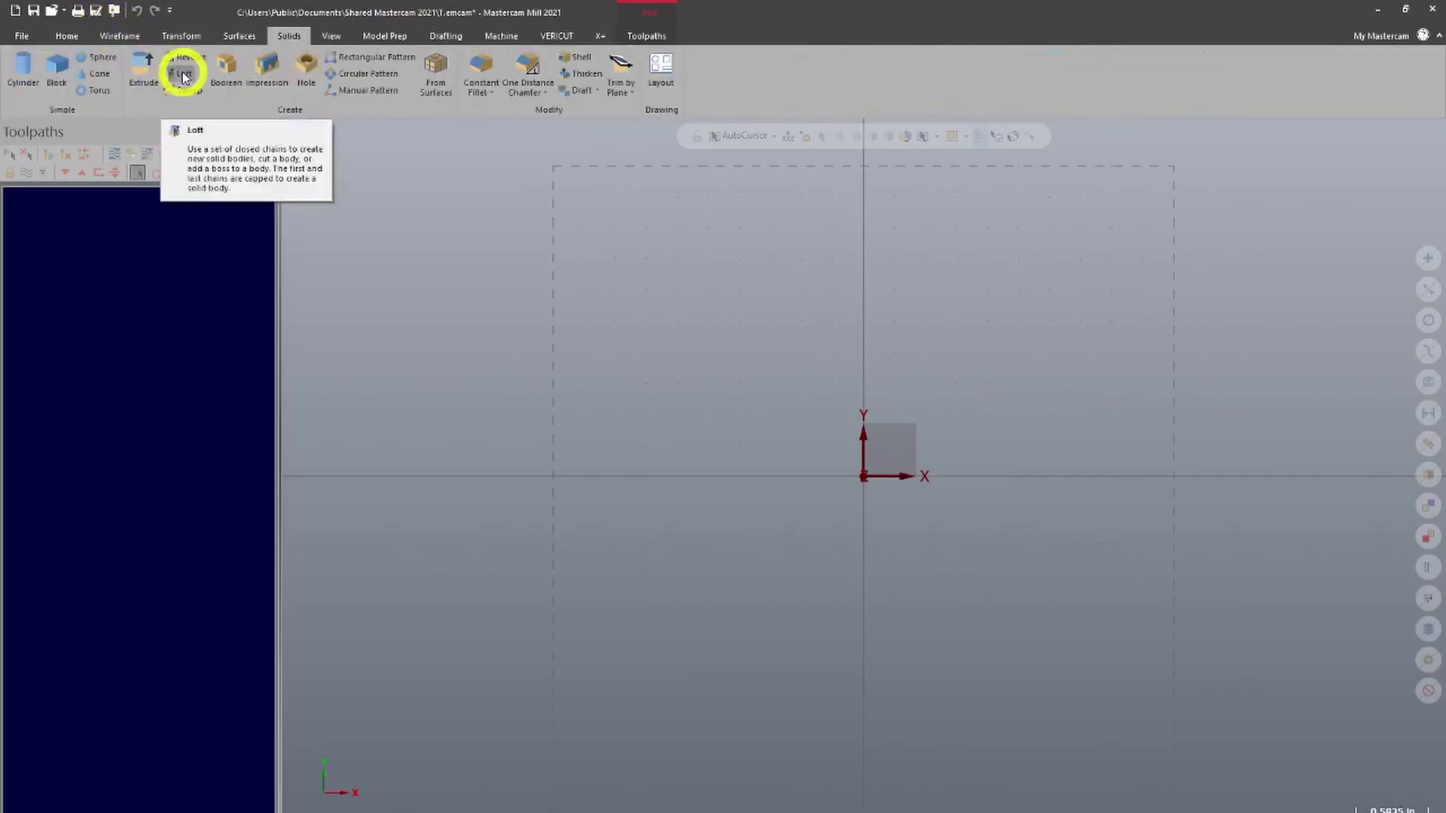
scroll(158, 68, "up", 4)
scroll(71, 90, "down", 3)
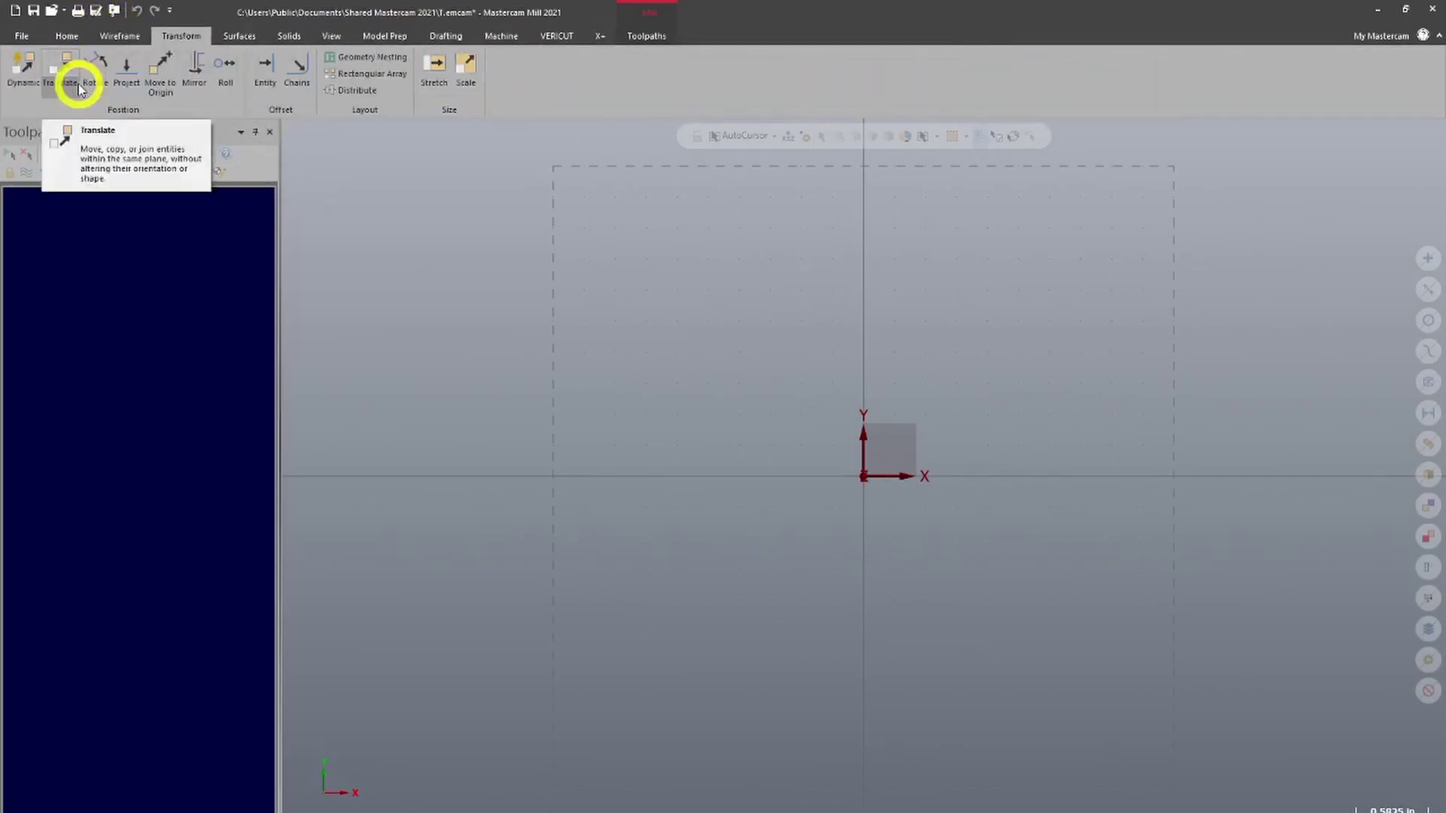
scroll(112, 92, "up", 2)
scroll(113, 88, "up", 1)
scroll(132, 79, "down", 2)
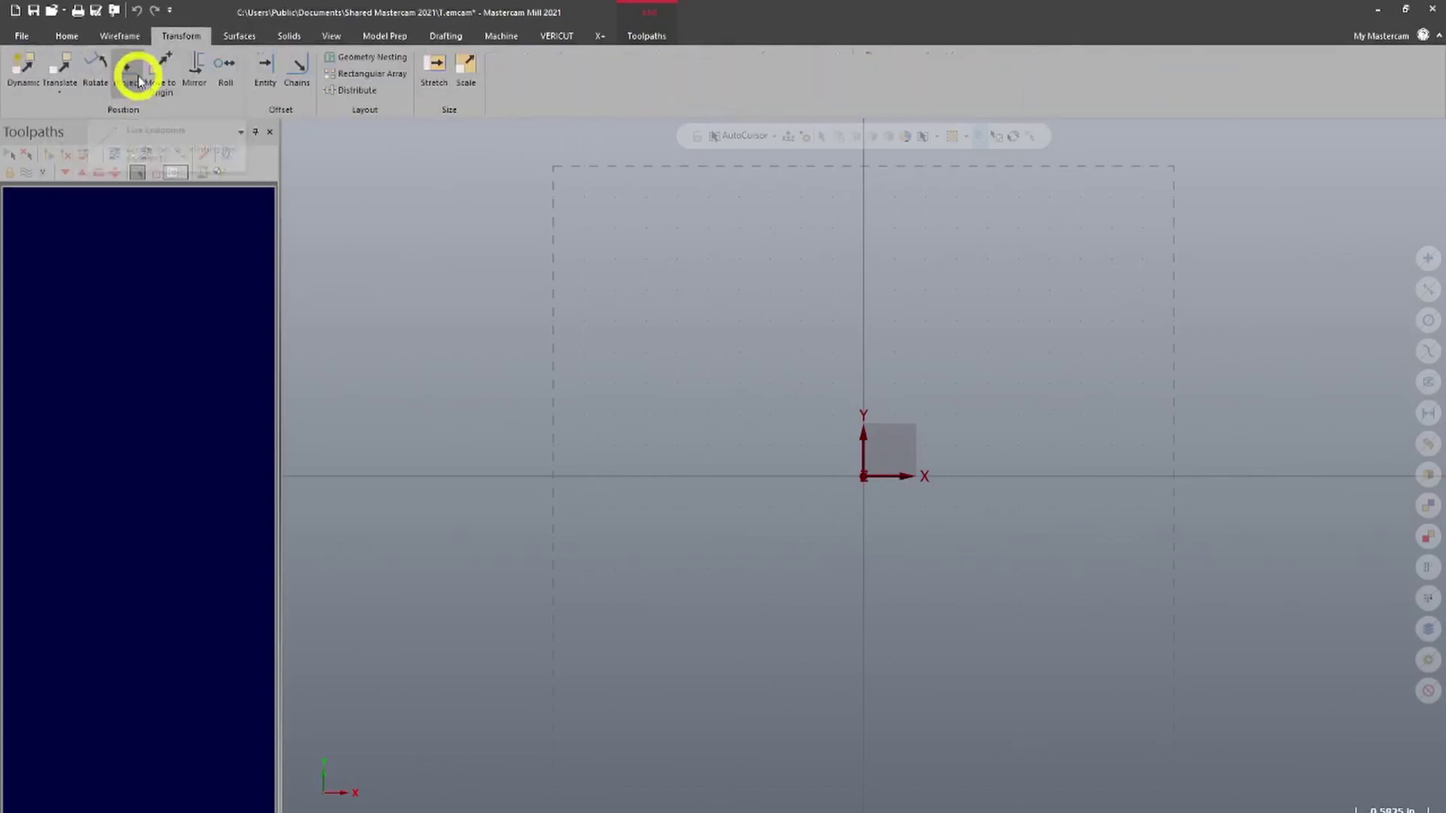
scroll(121, 83, "up", 1)
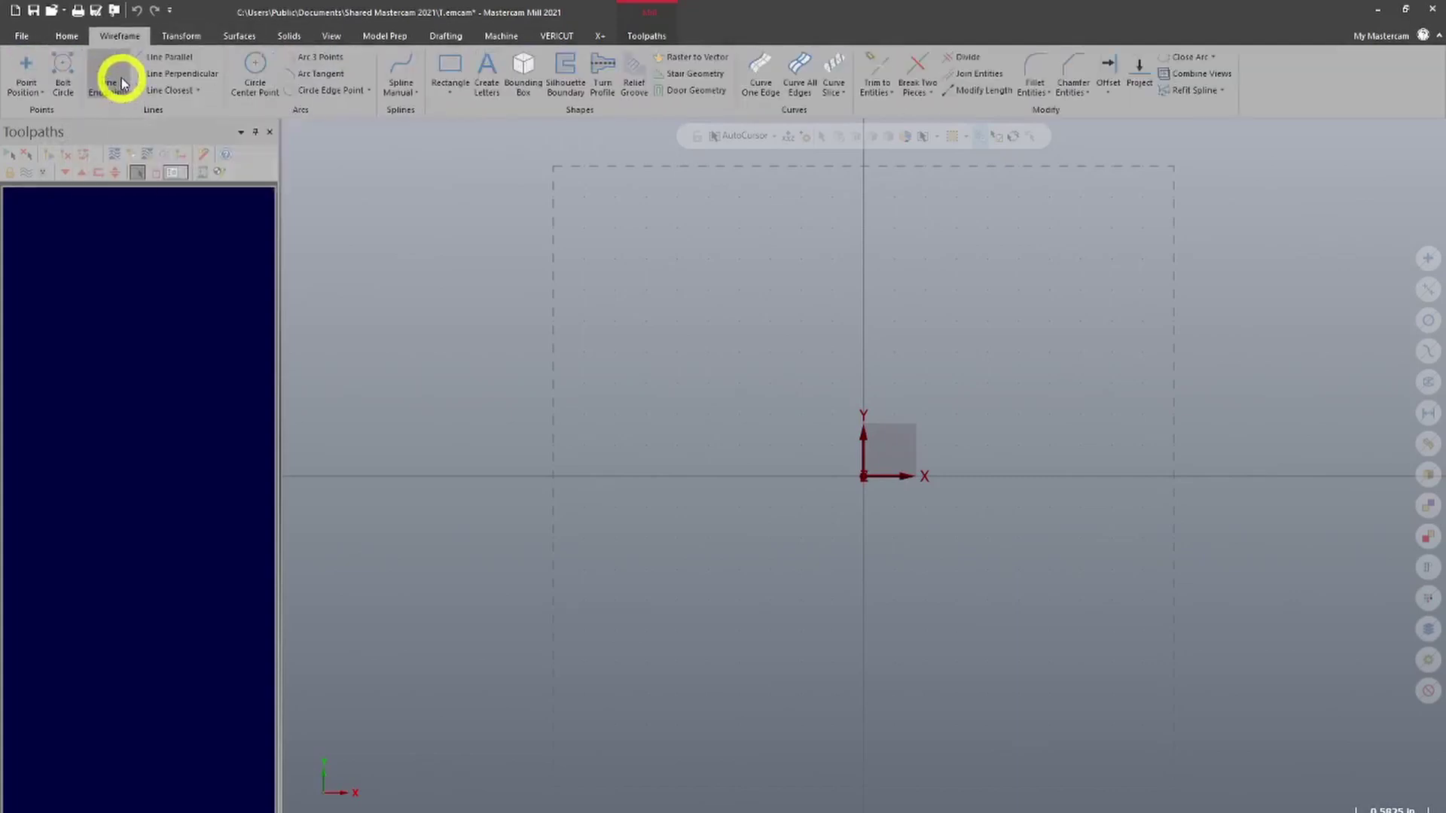
left_click(257, 70)
left_click(859, 475)
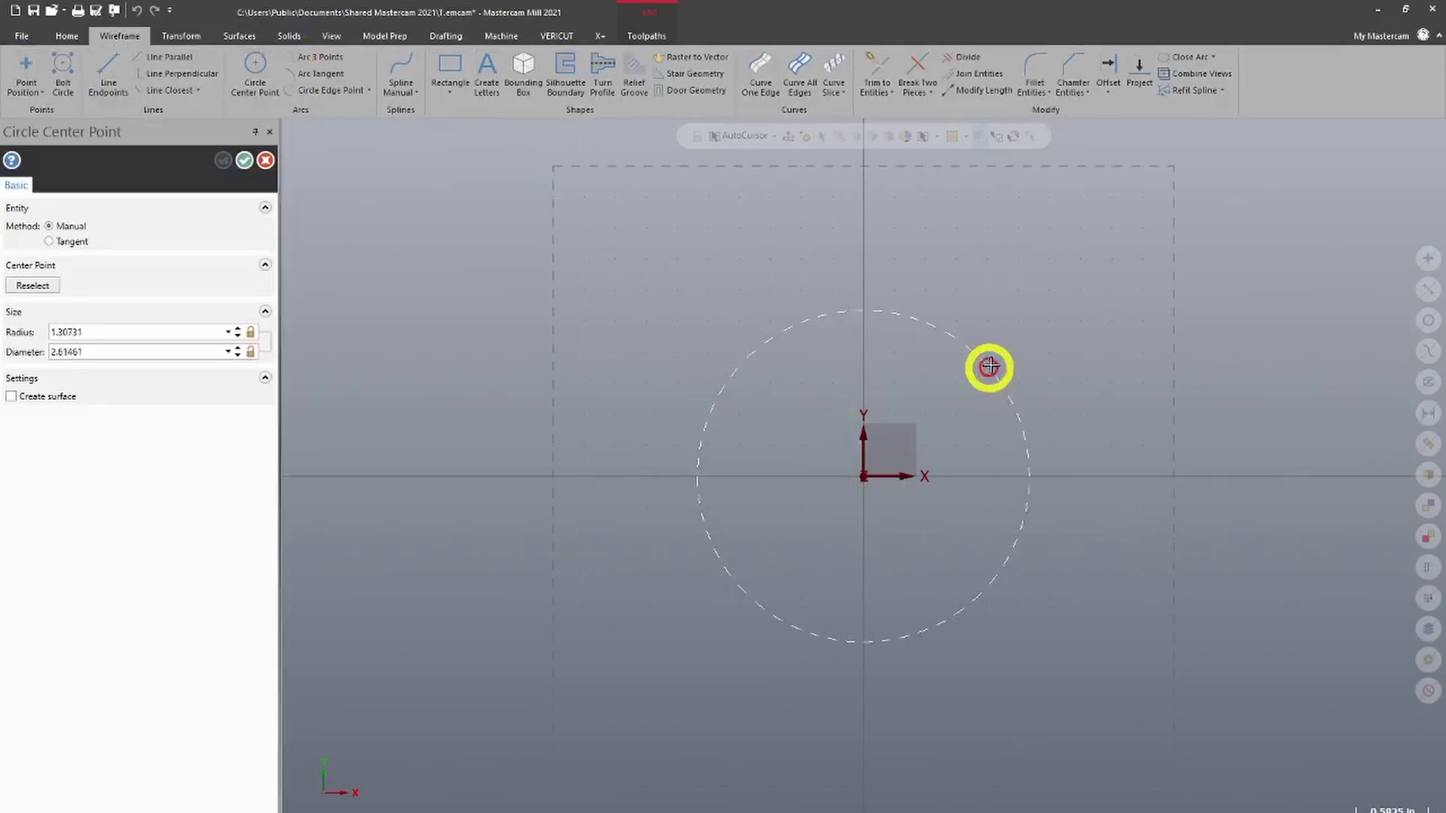
left_click(990, 367)
left_click(272, 161)
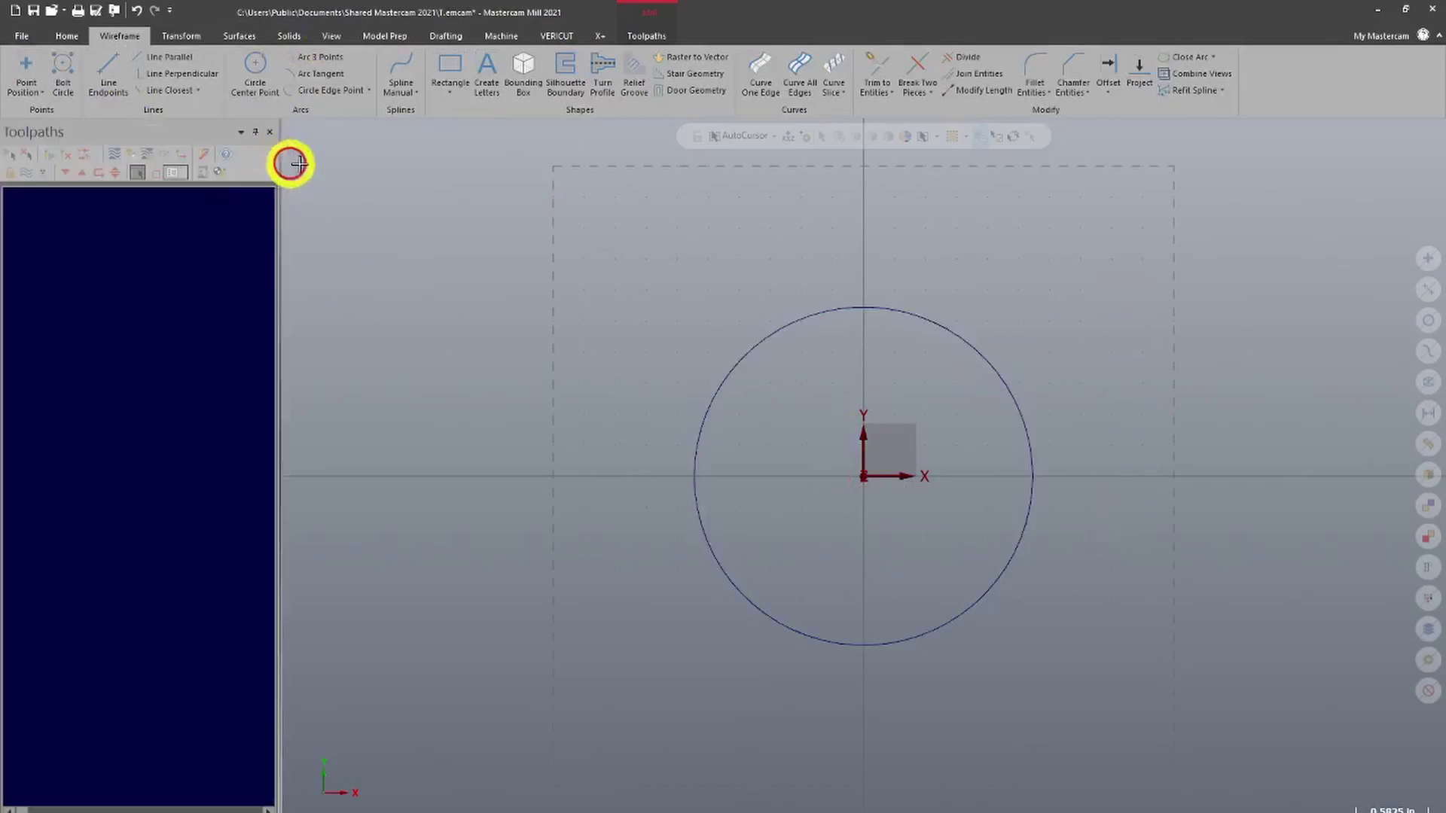
left_click(946, 328)
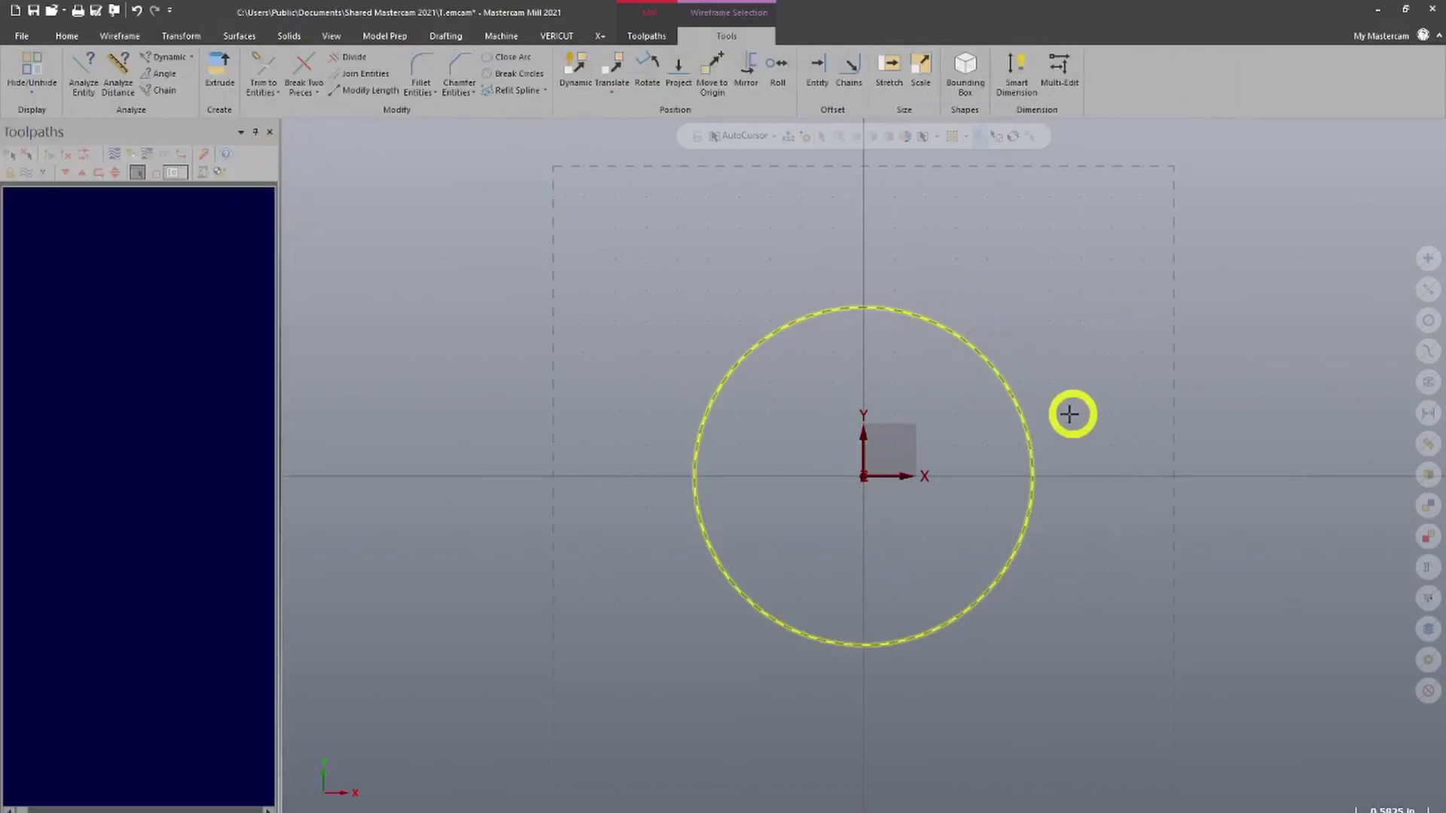
key("Delete")
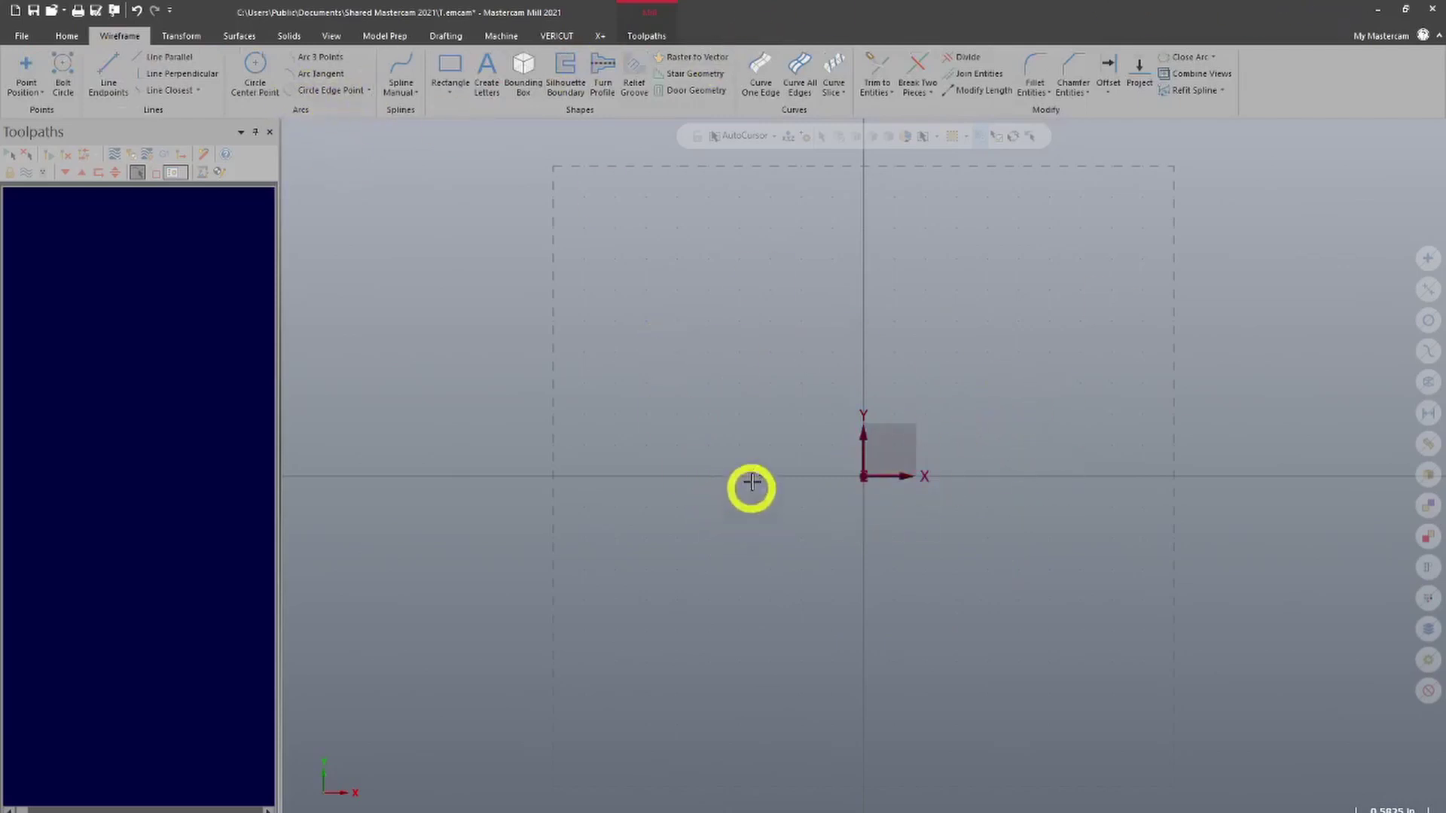
- View the Solids tab, zoom out slightly, then wheel the ribbon over to the View tab
left_click(285, 35)
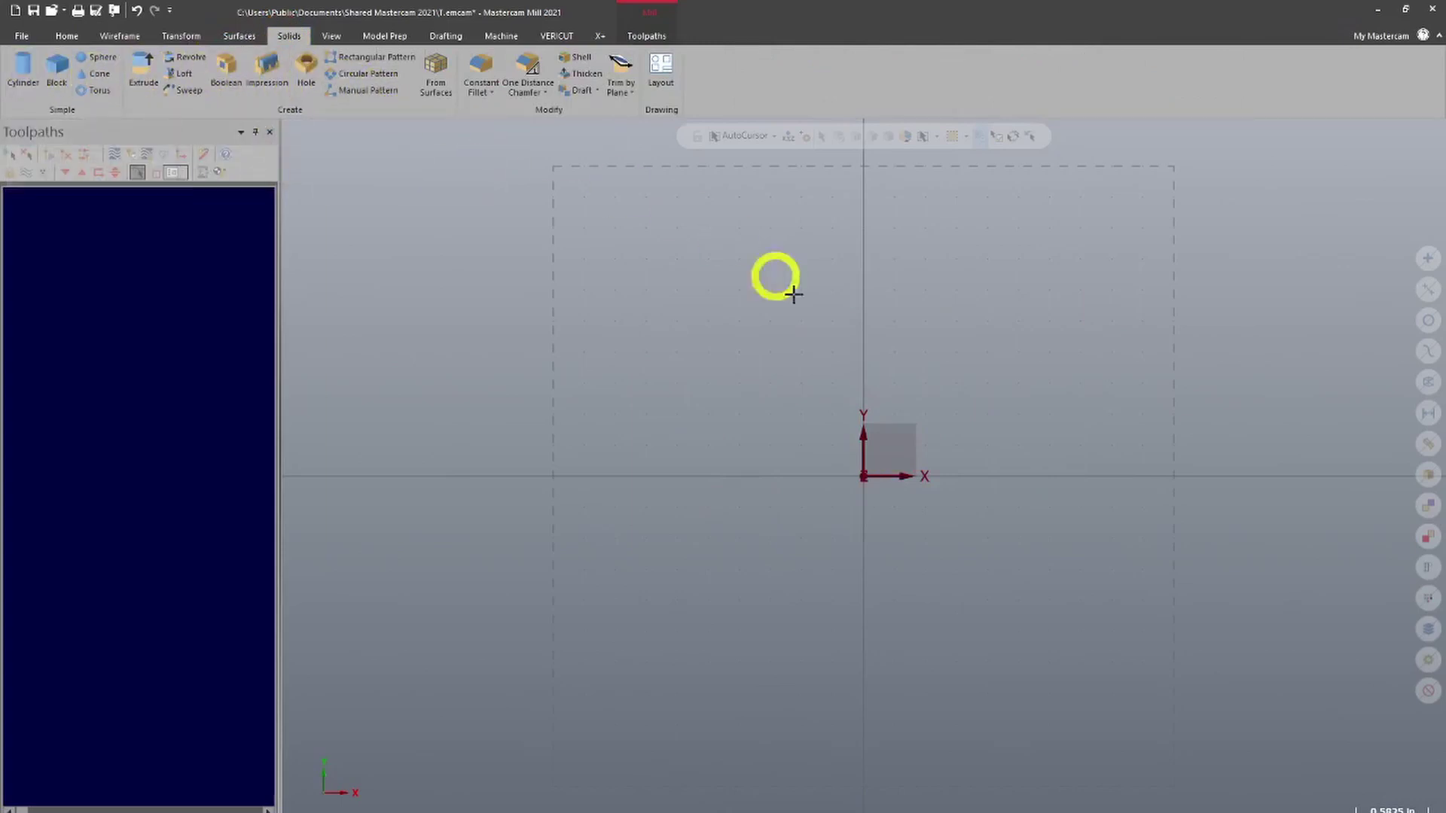
scroll(614, 672, "down", 1)
scroll(941, 455, "down", 1)
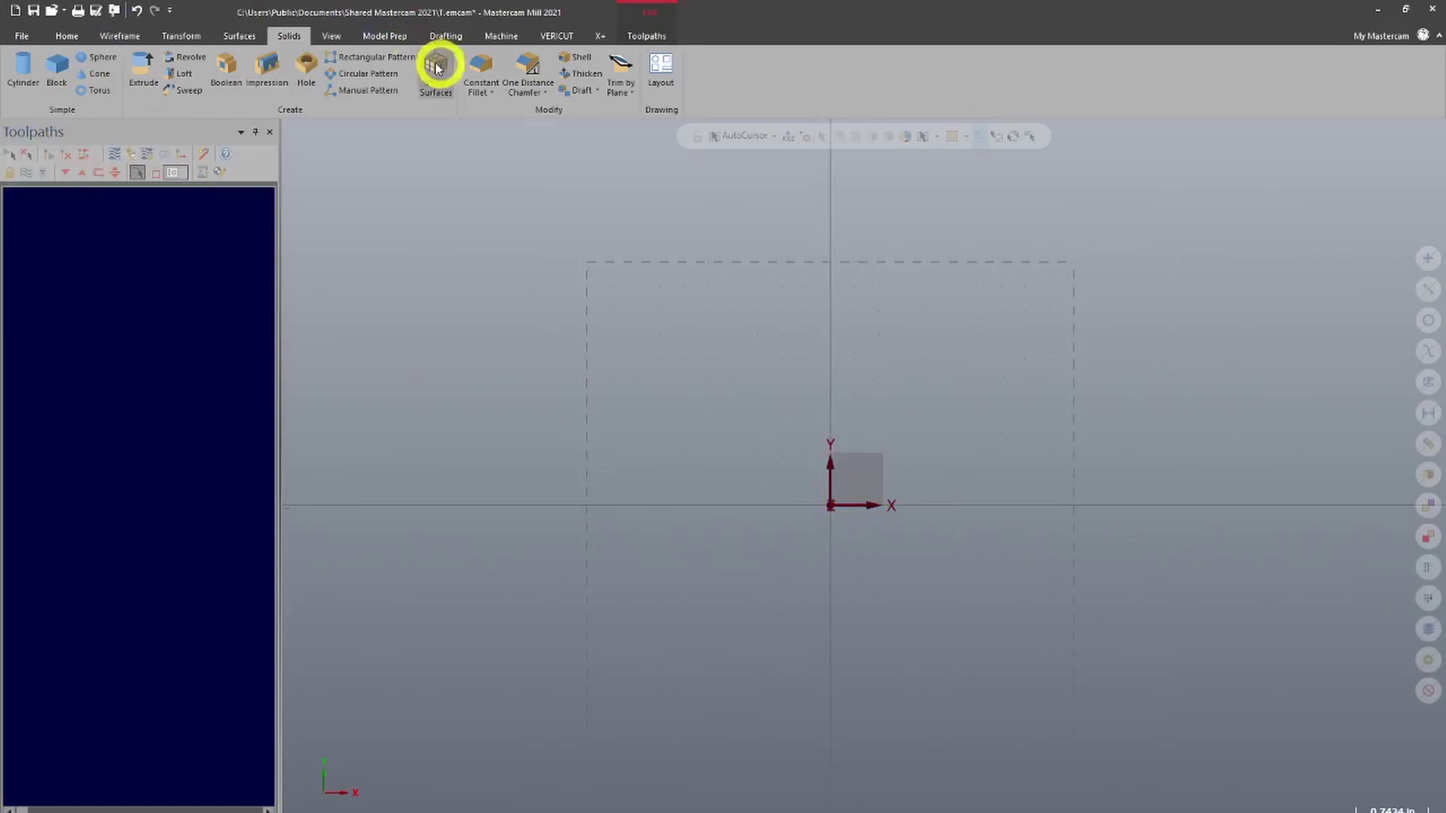
scroll(319, 68, "down", 1)
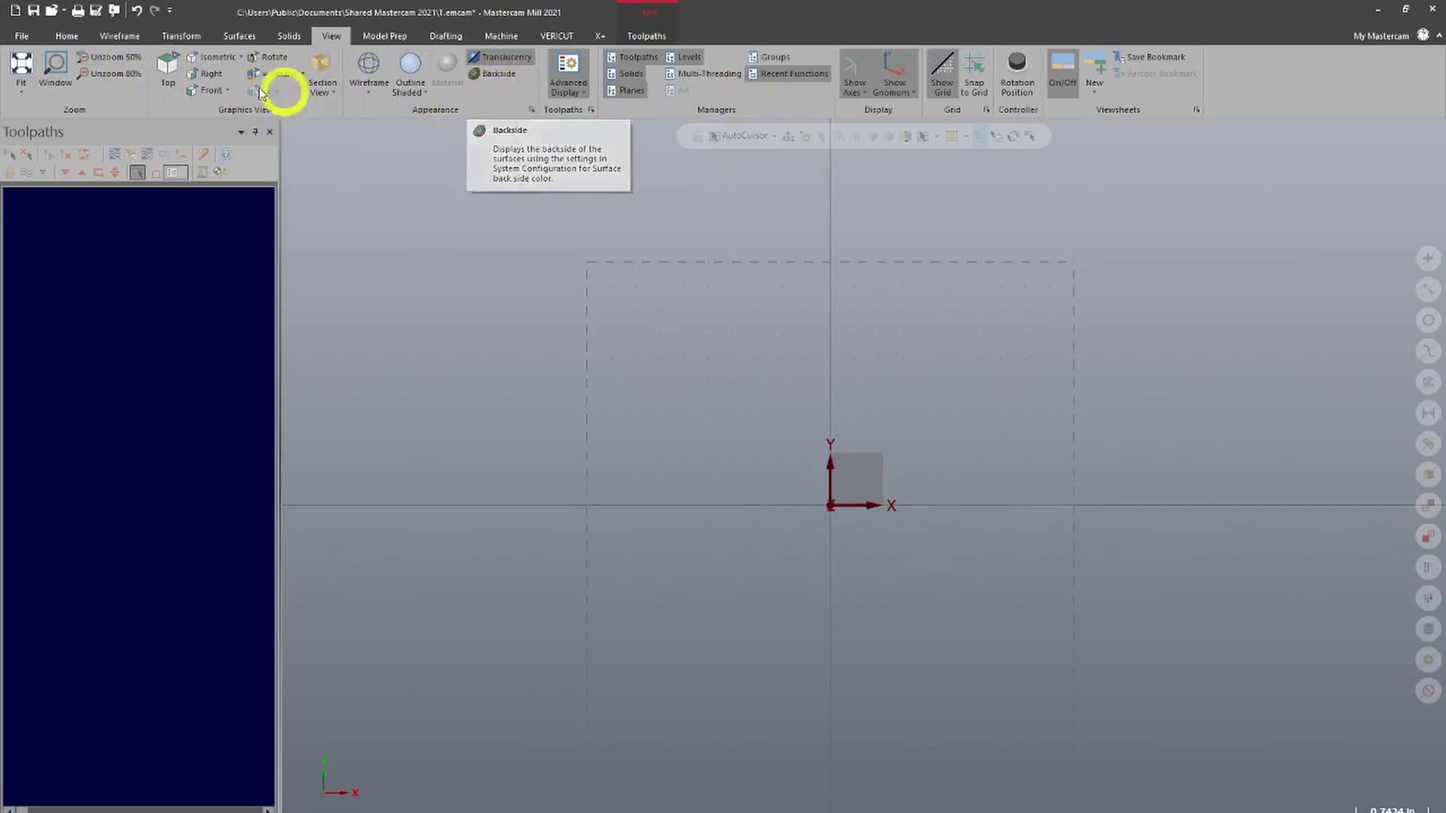
- Wheel back and forth through the ribbon tabs, finishing on the Toolpaths tab
scroll(200, 68, "down", 3)
scroll(201, 76, "down", 3)
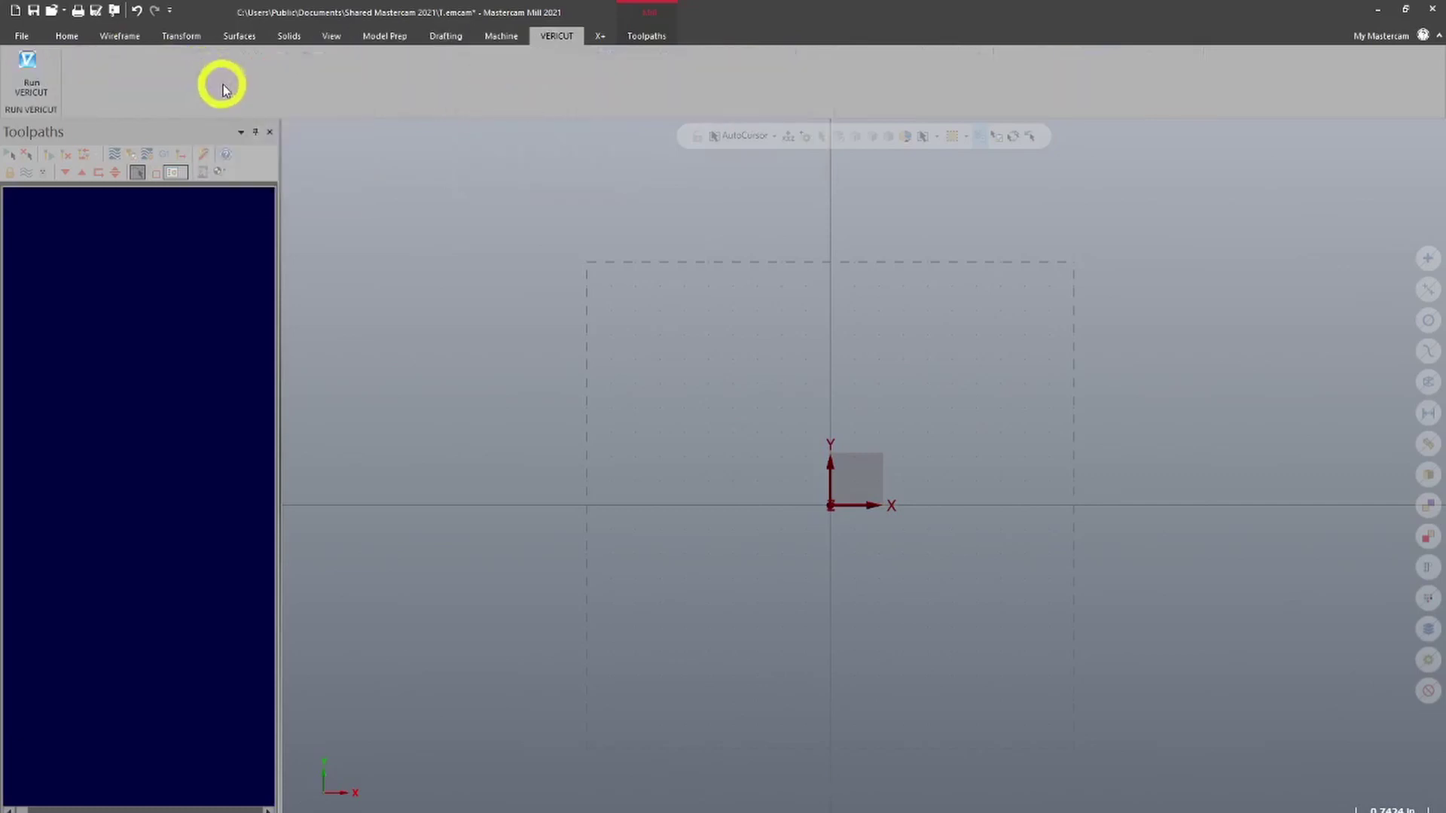
scroll(226, 75, "up", 4)
scroll(246, 79, "up", 7)
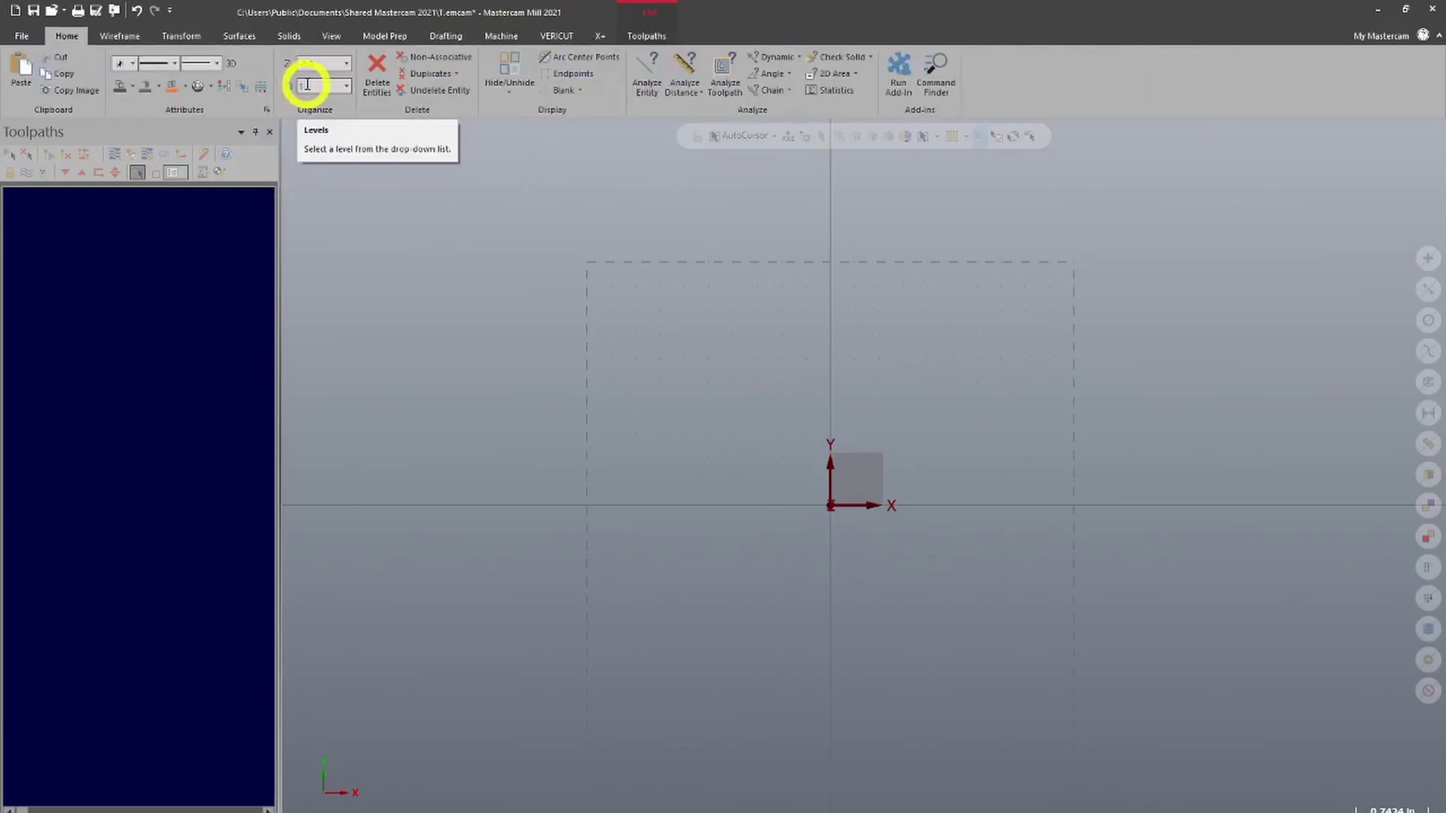
scroll(307, 84, "down", 1)
scroll(309, 89, "down", 1)
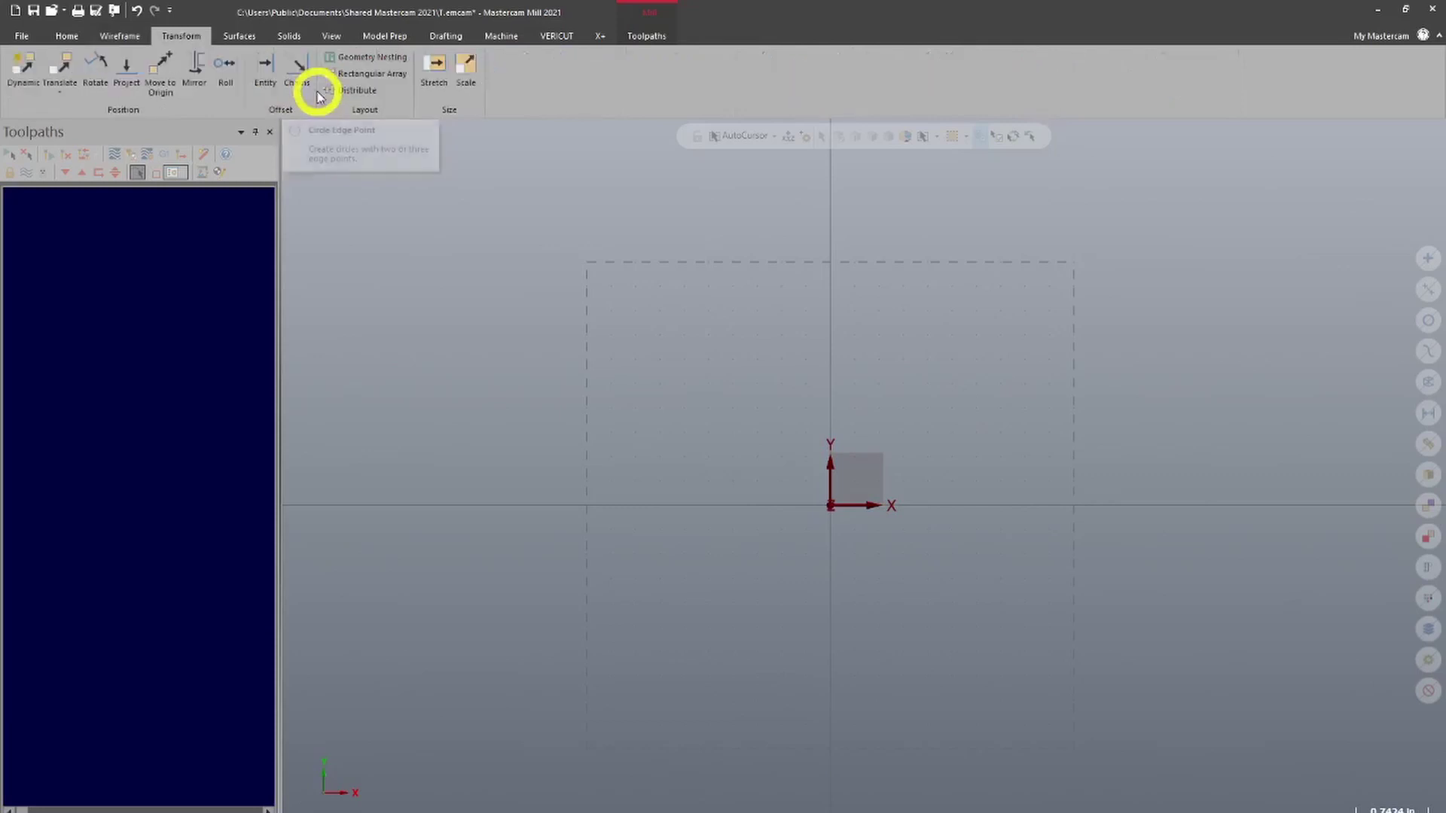
scroll(324, 98, "down", 1)
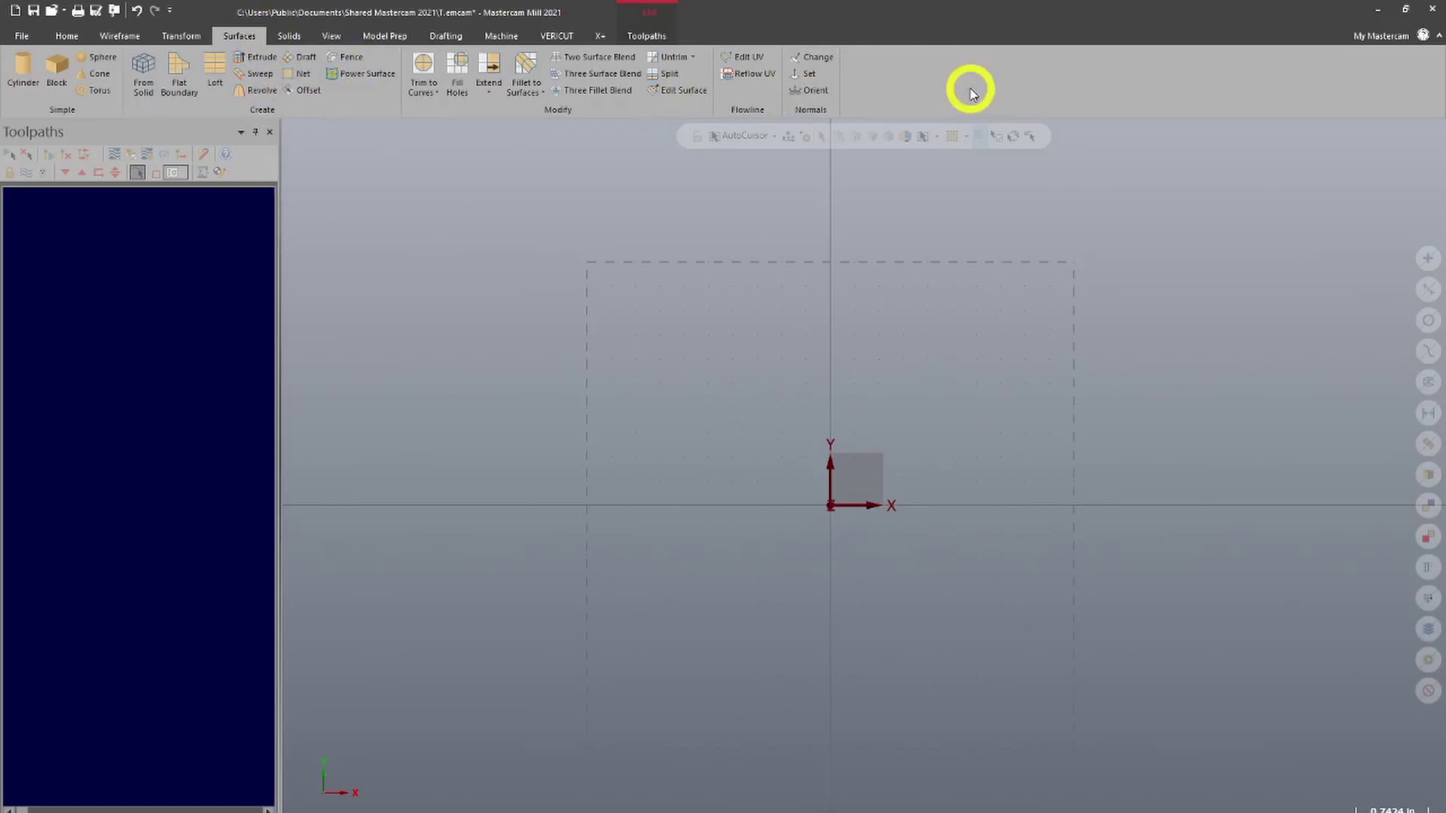
scroll(969, 92, "down", 2)
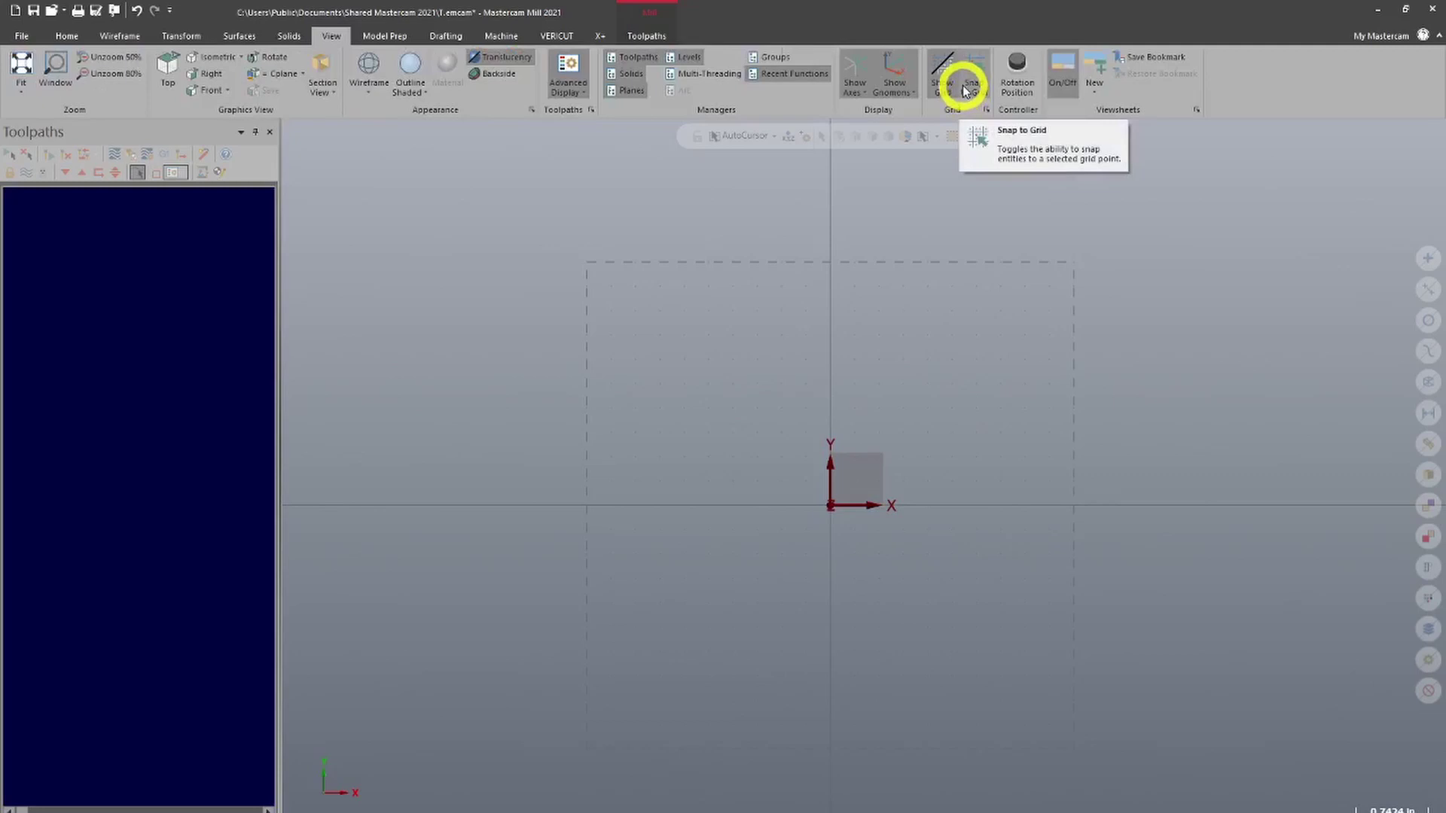
scroll(960, 92, "down", 2)
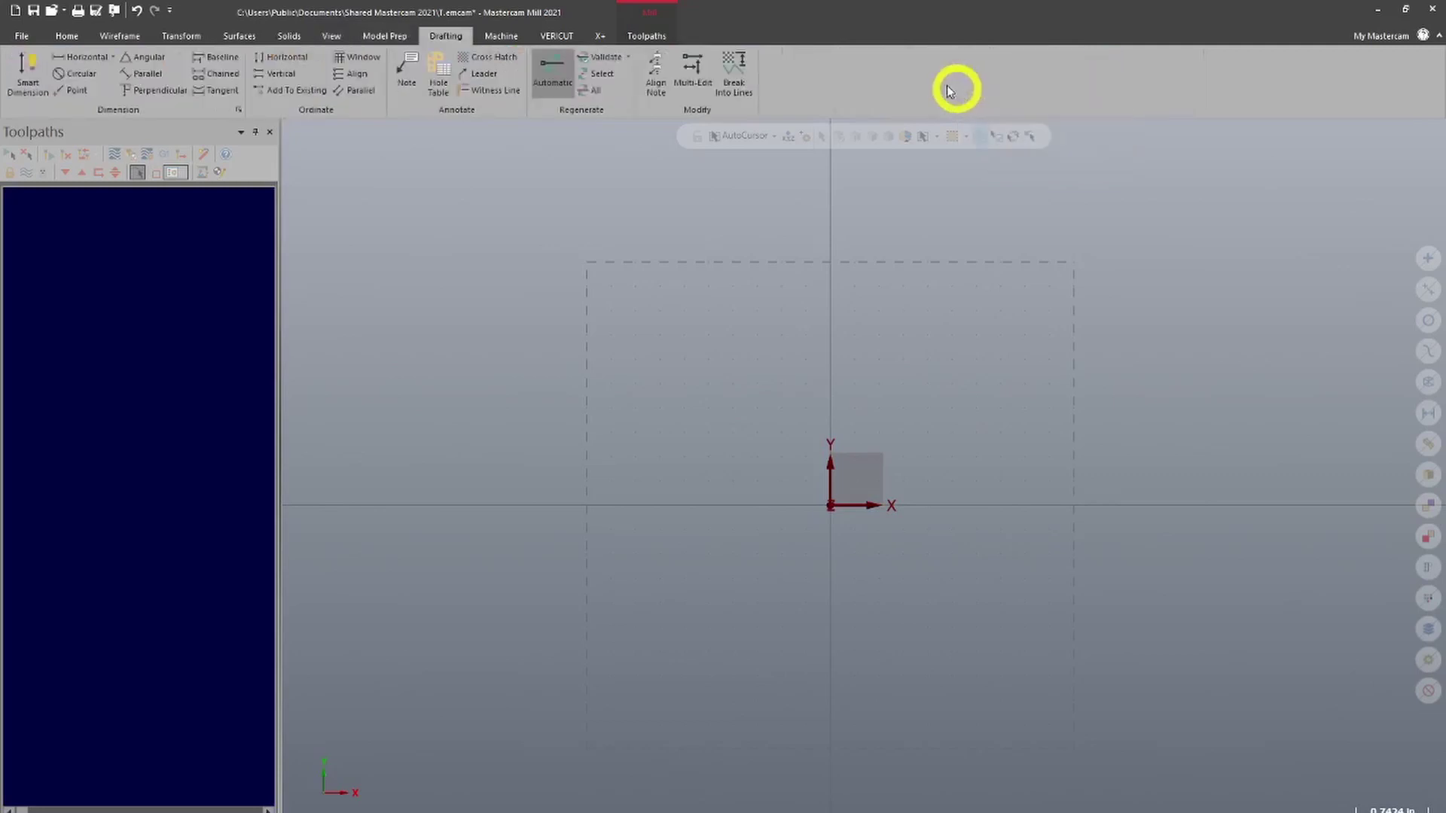
scroll(947, 90, "down", 4)
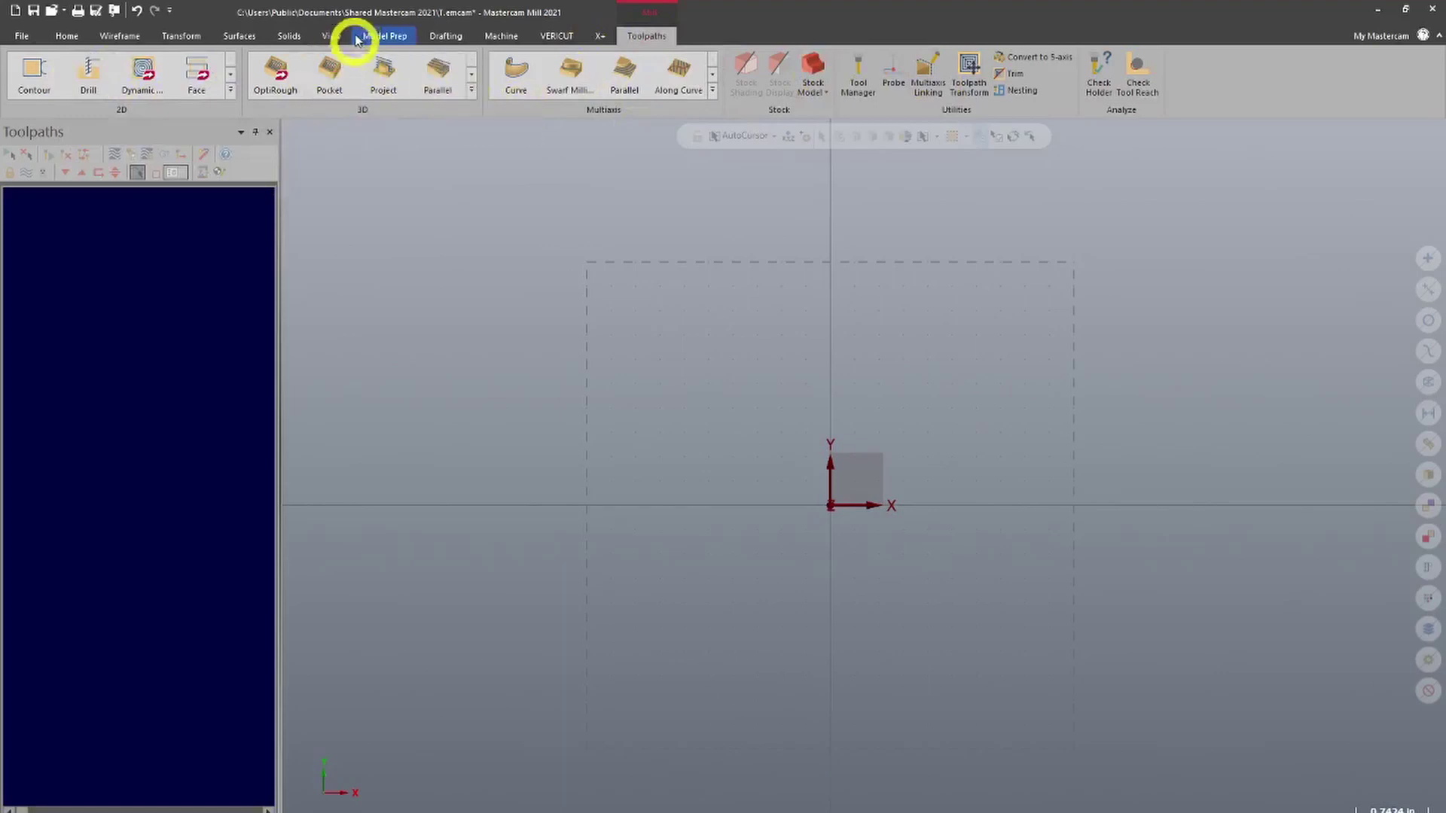
- Bring up the Transform tab and orbit the empty view to reveal the Z axis
left_click(181, 36)
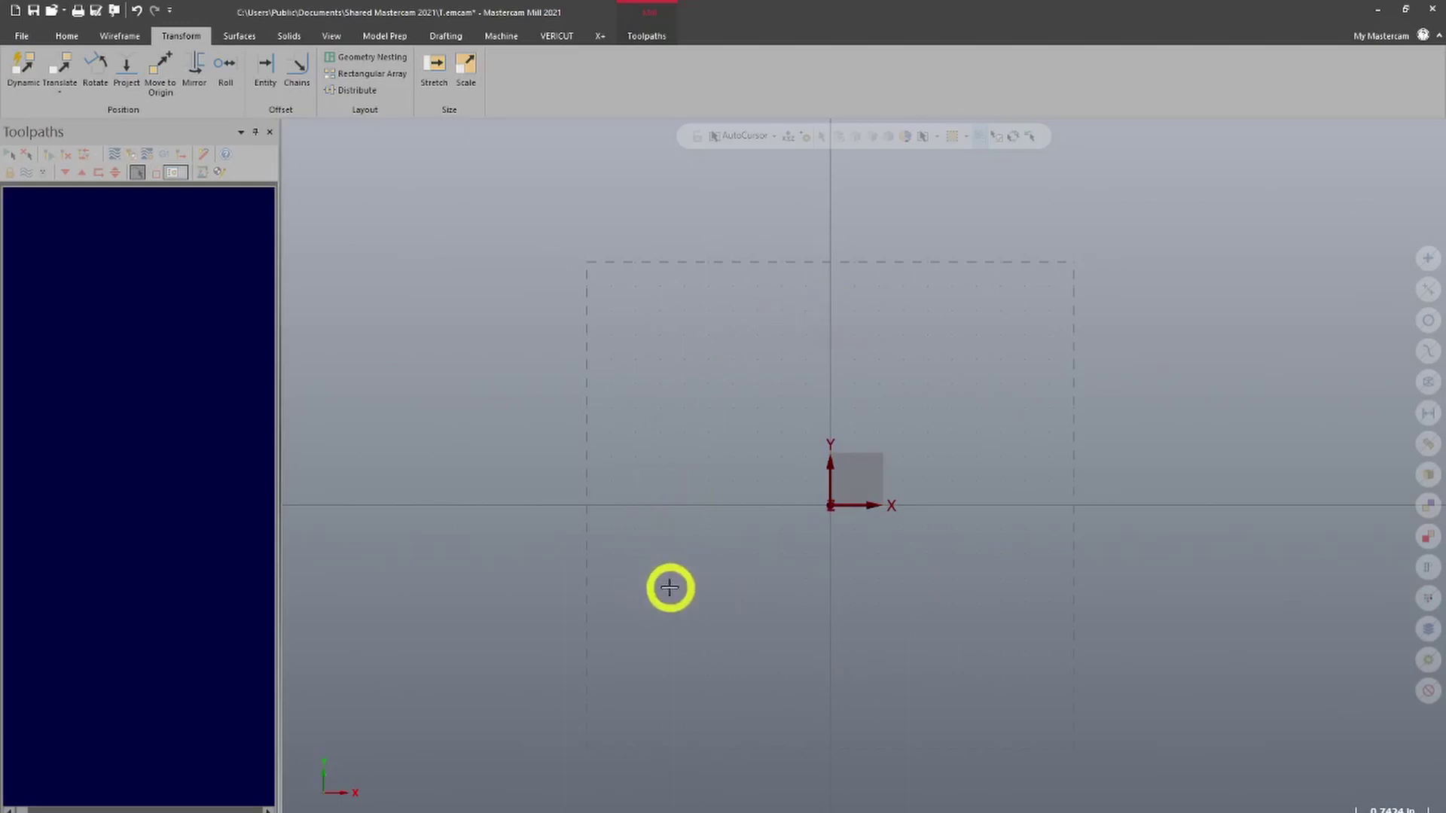
middle_click_drag(671, 584, 694, 565)
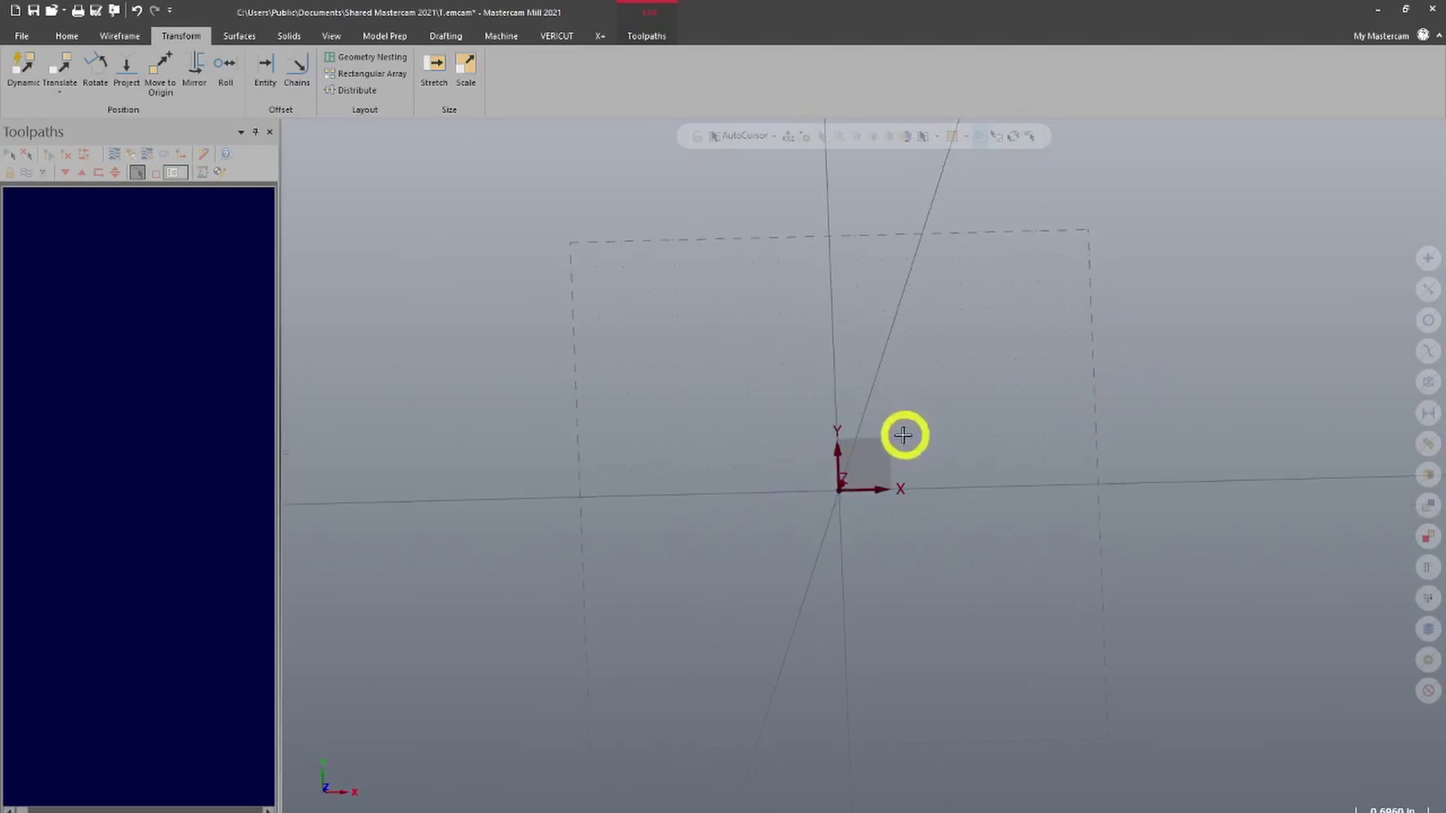
middle_click_drag(902, 435, 790, 426)
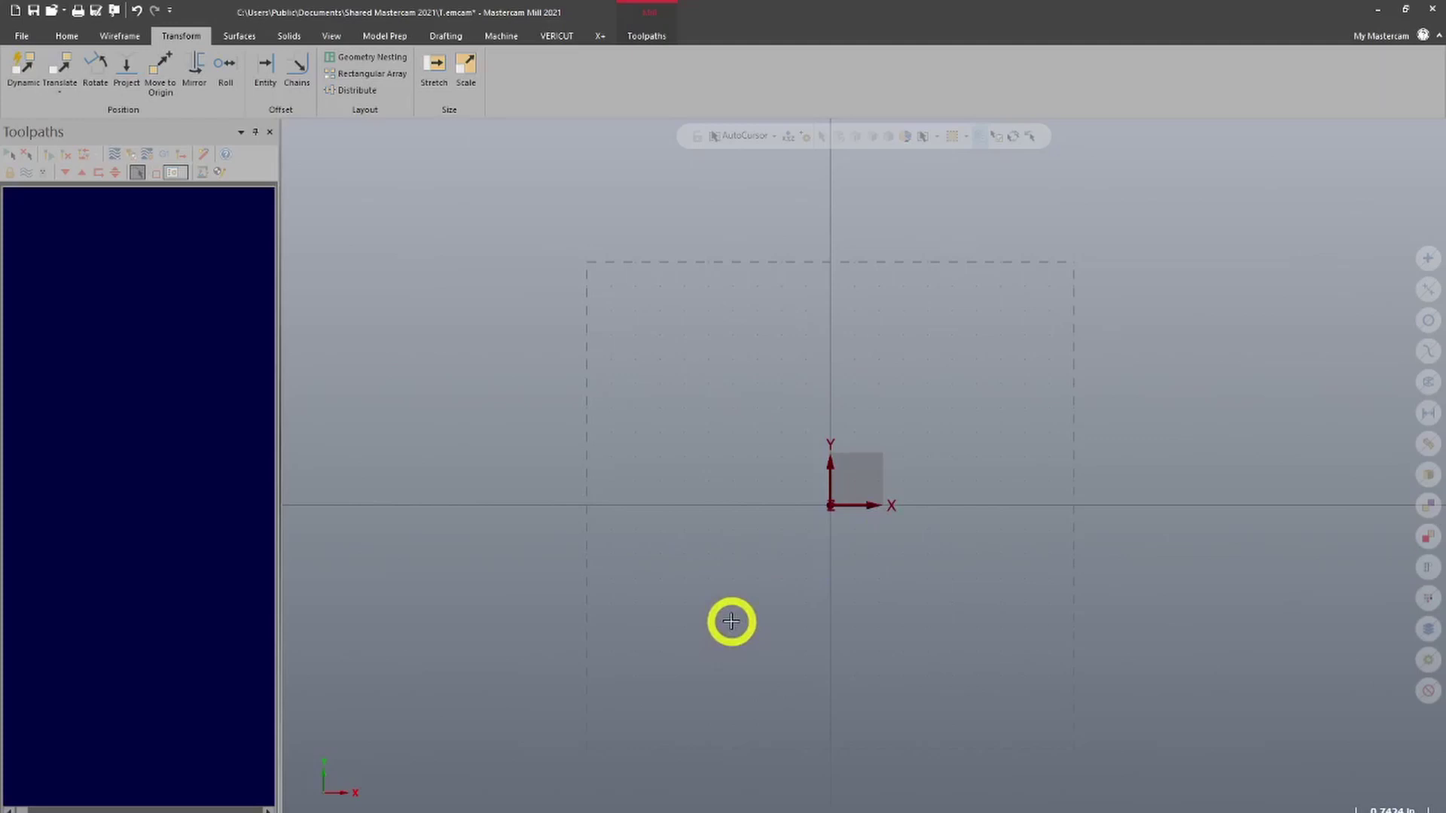
middle_click_drag(731, 621, 897, 459)
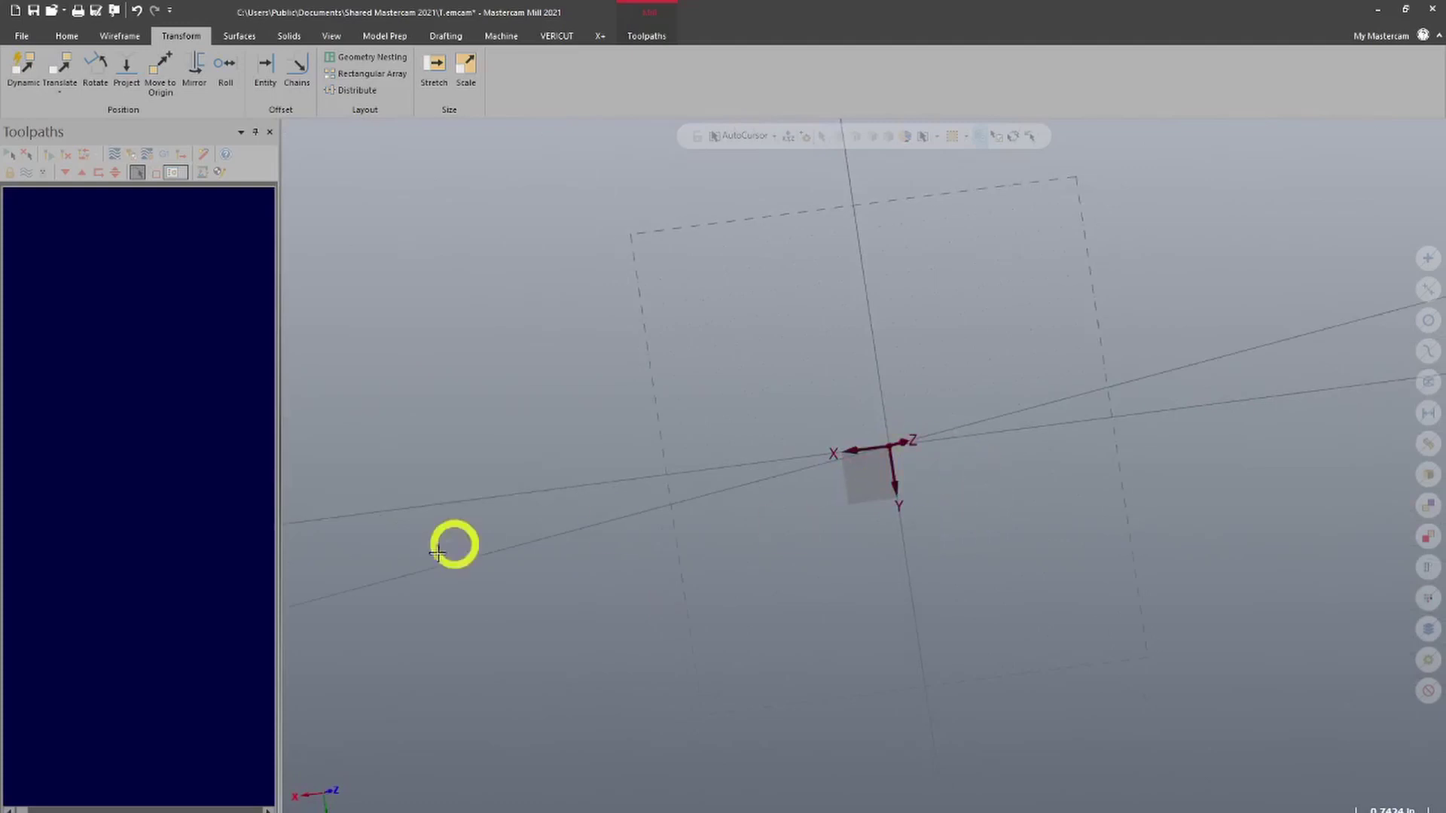
- Reset the view to Top with Alt+1, then open the Solids manager with Alt+I
key("alt+1")
middle_click_drag(677, 482, 667, 551)
key("alt+1")
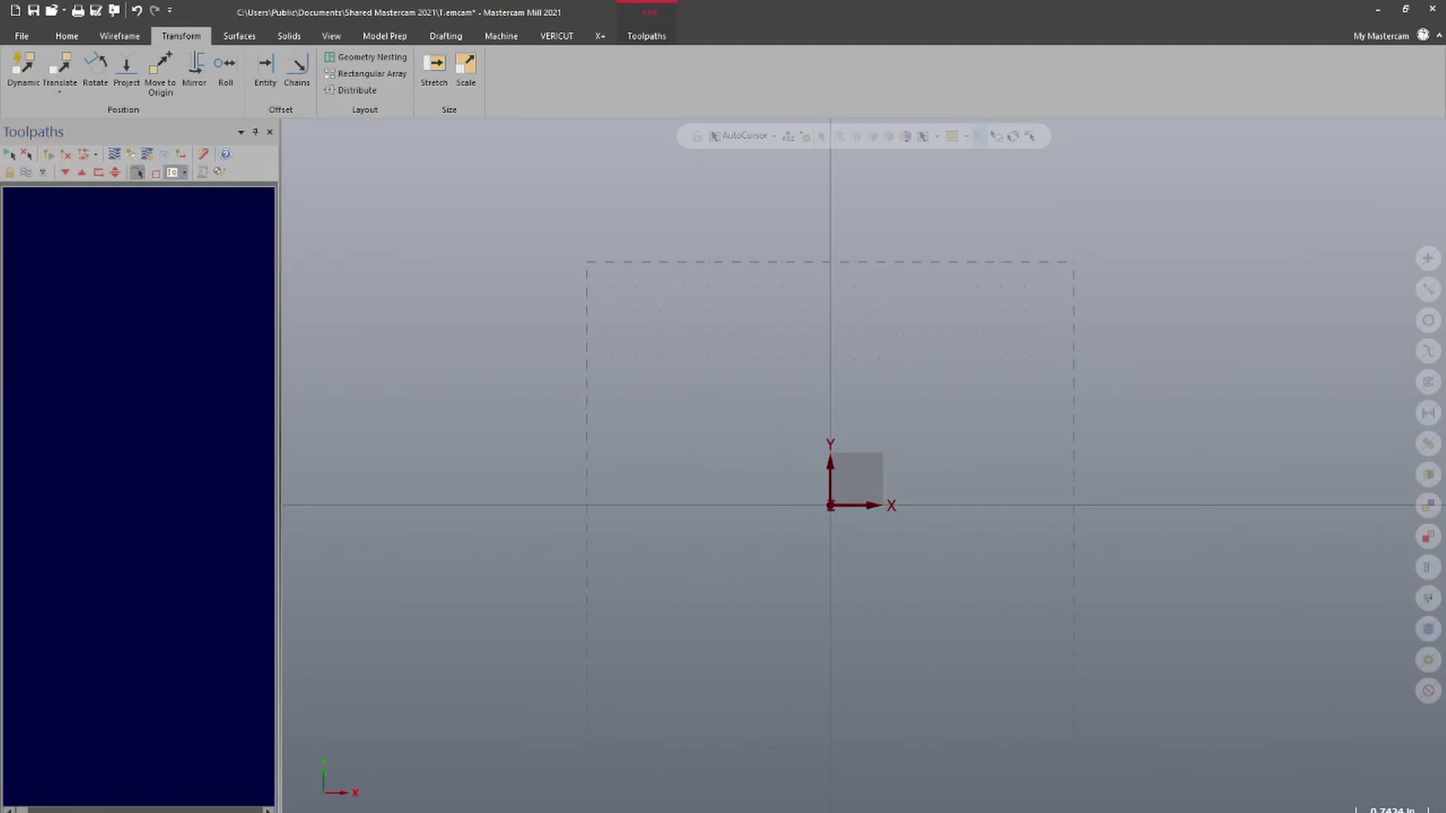
key("alt+i")
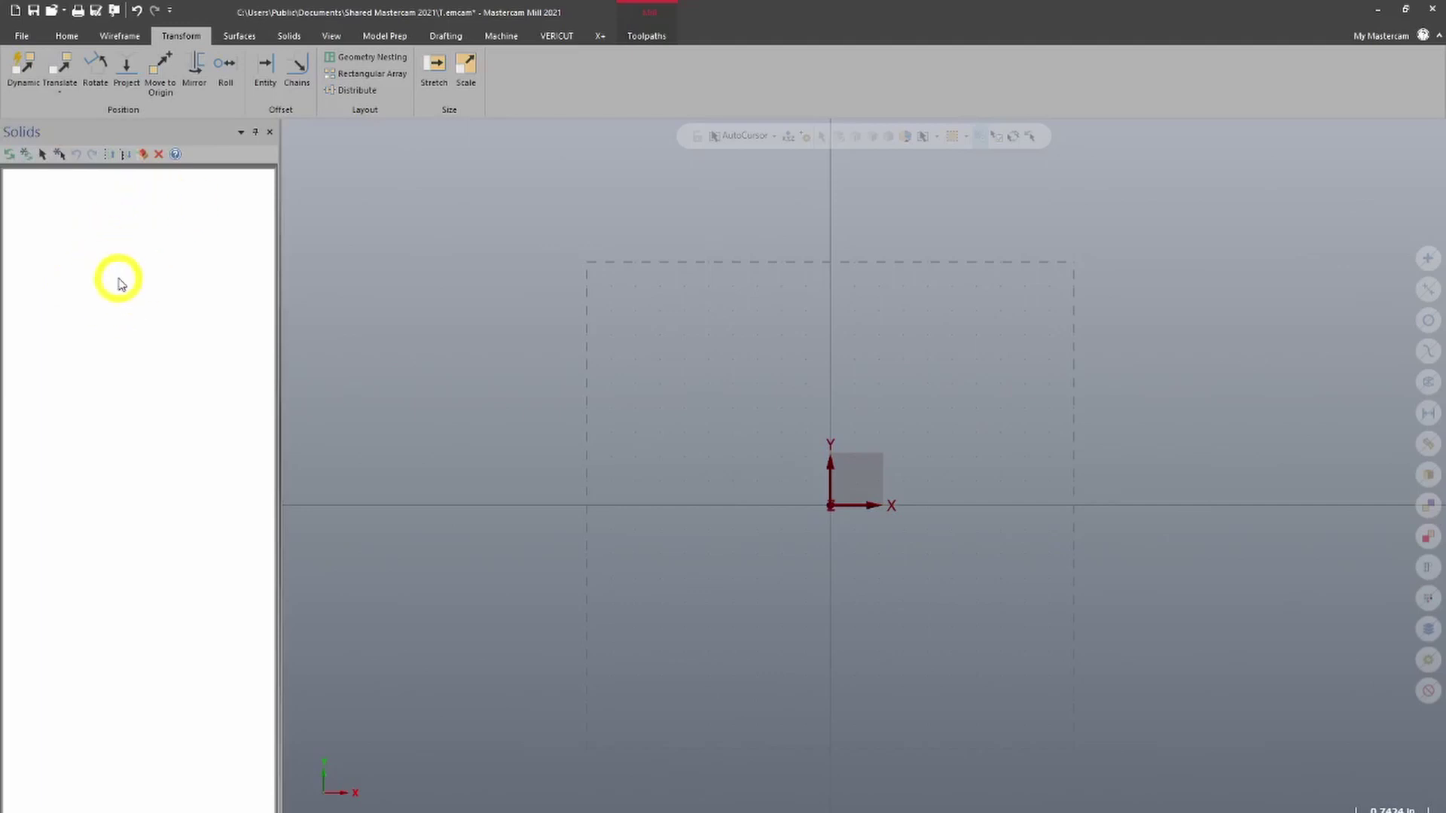
- Open the Planes manager and preview the Front, Back, Bottom, Right and Left planes
key("alt+l")
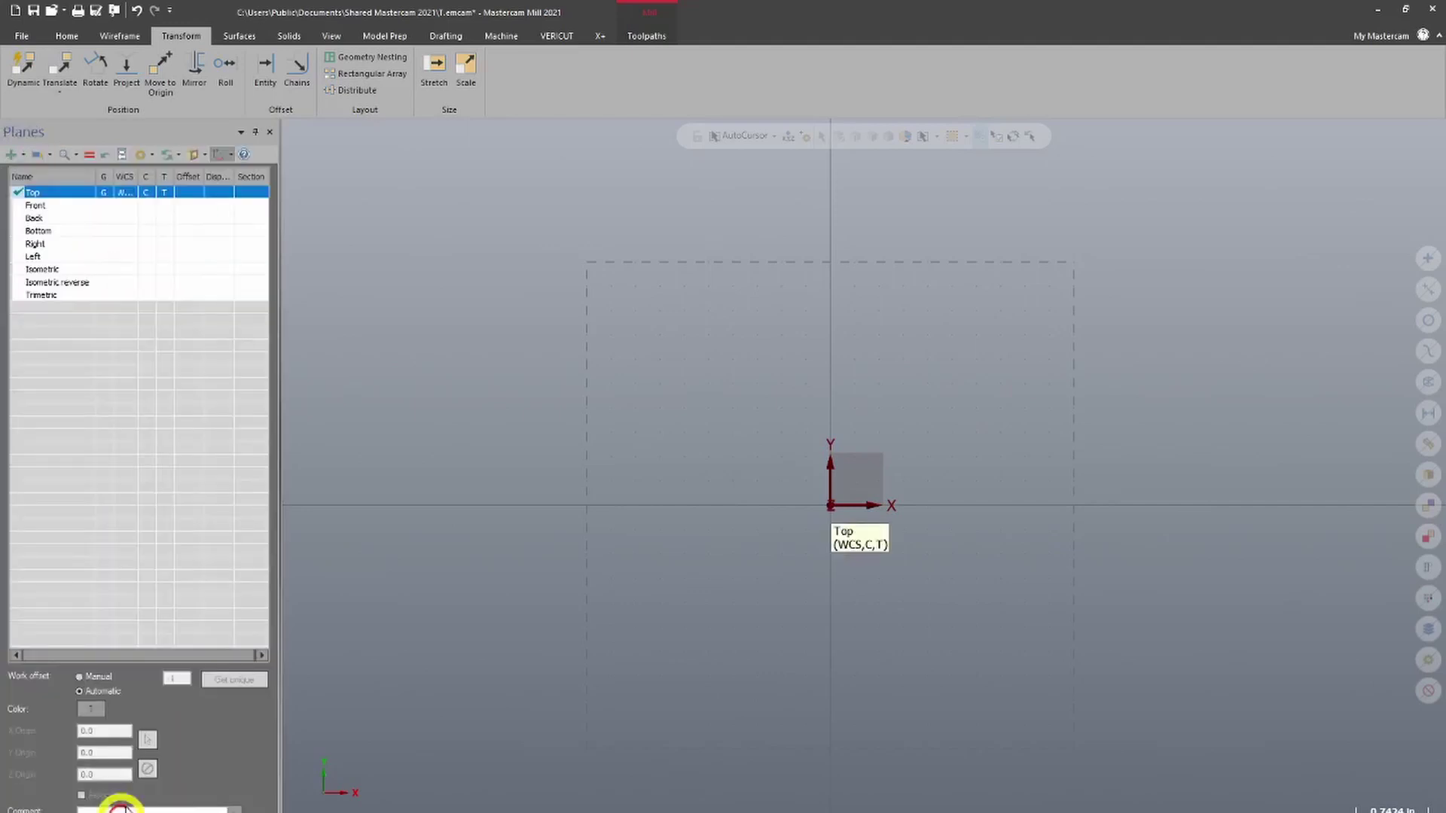
left_click(38, 206)
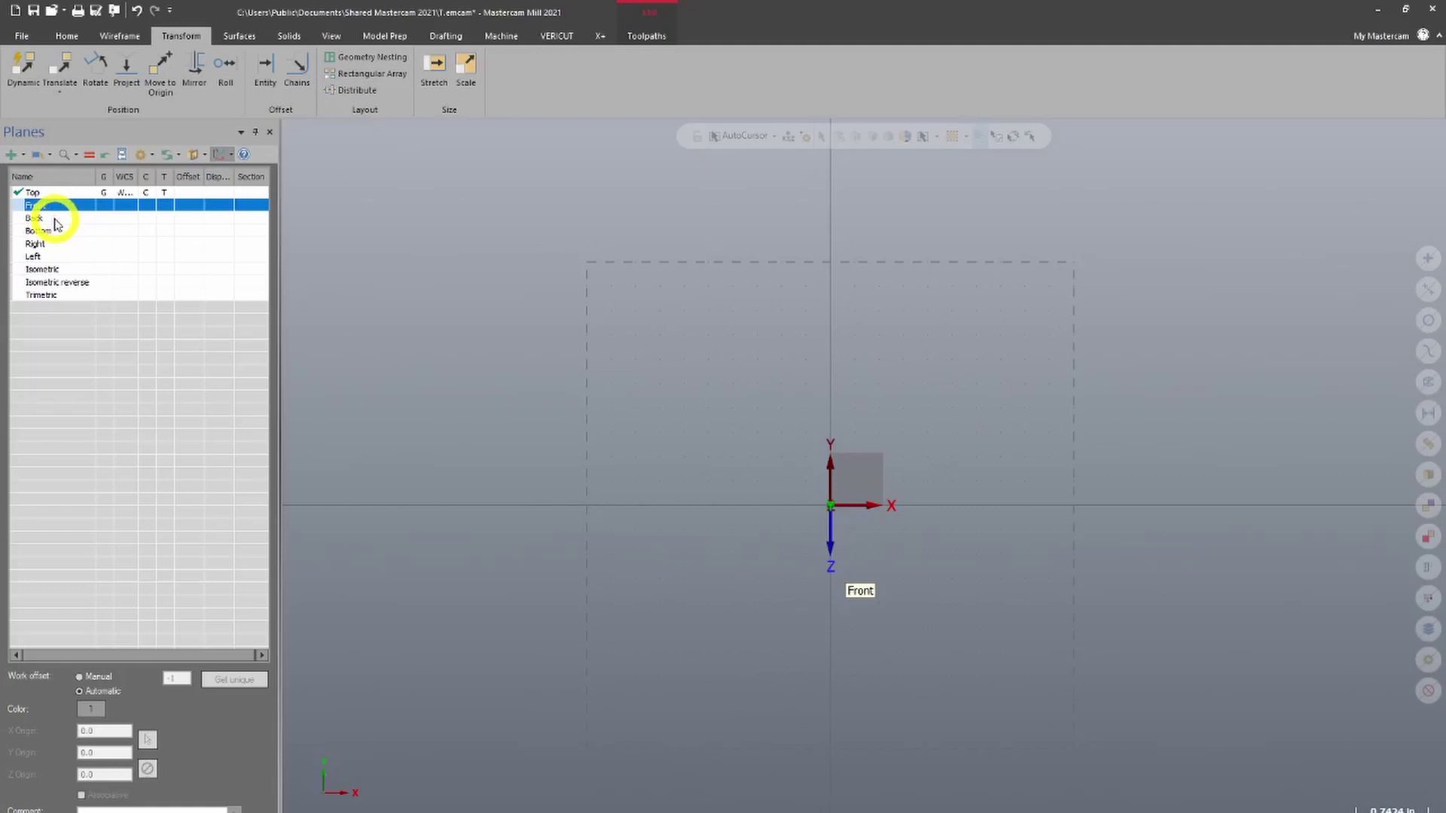
left_click(37, 218)
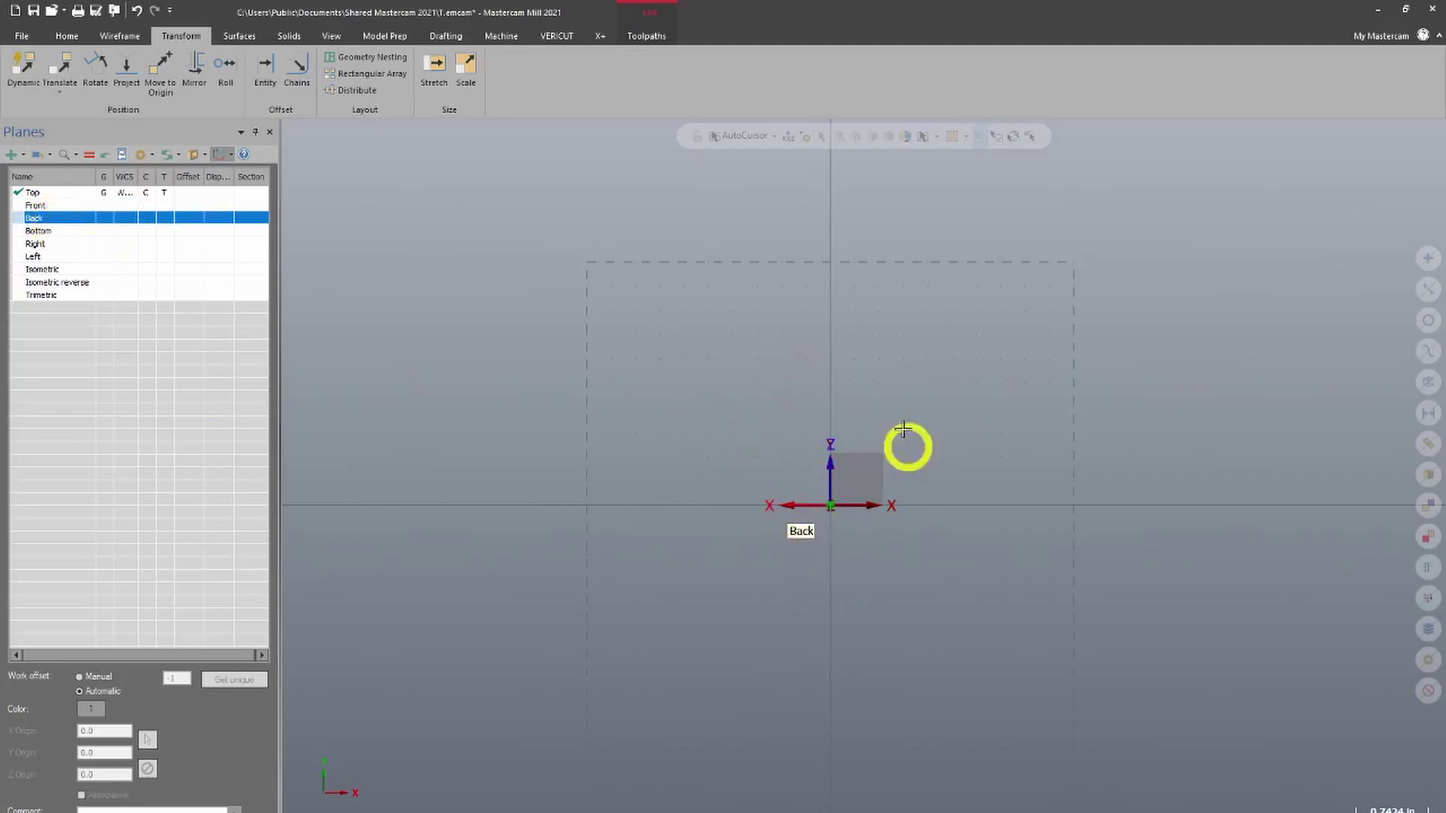
left_click(88, 232)
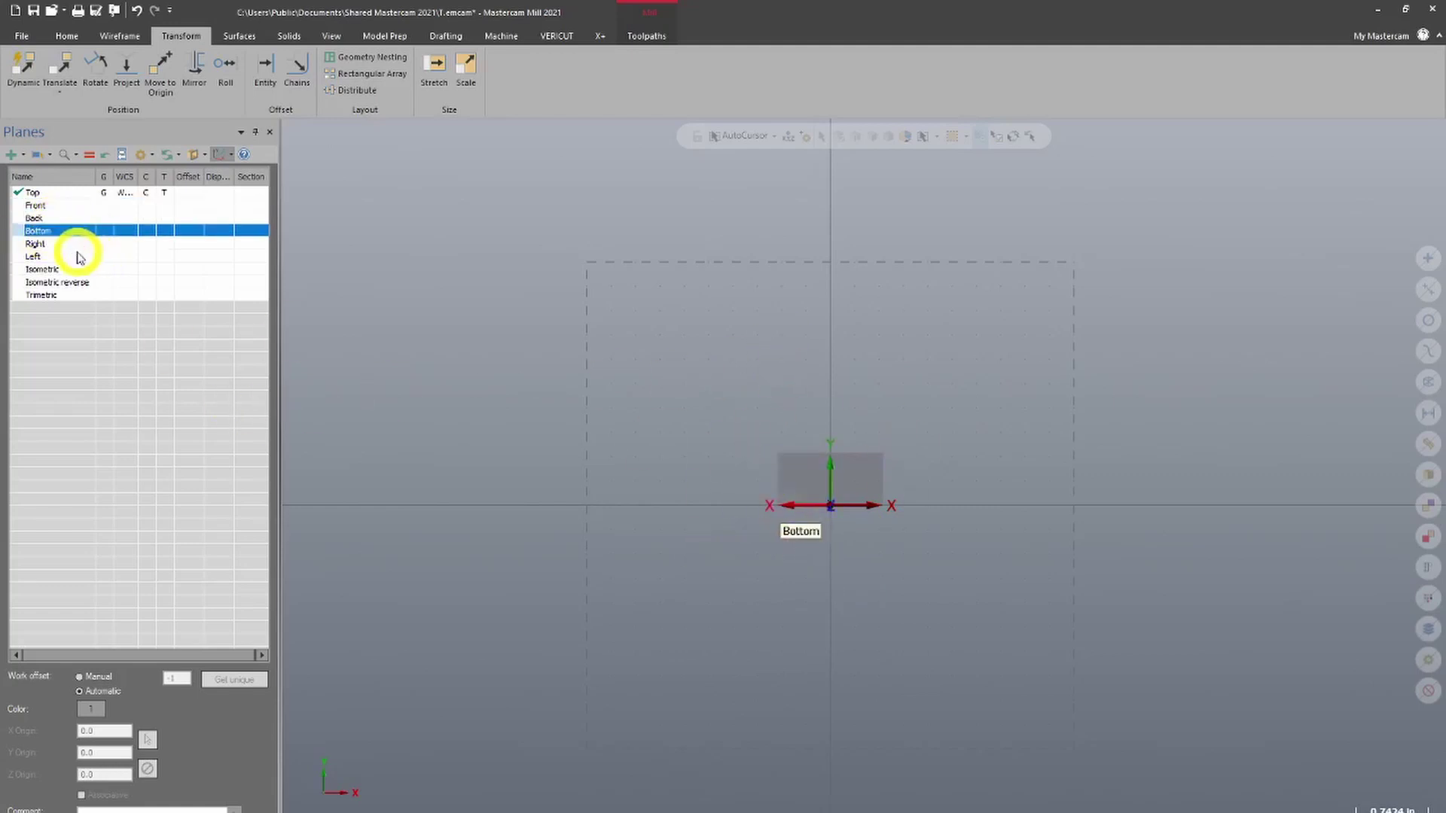
left_click(74, 243)
left_click(71, 256)
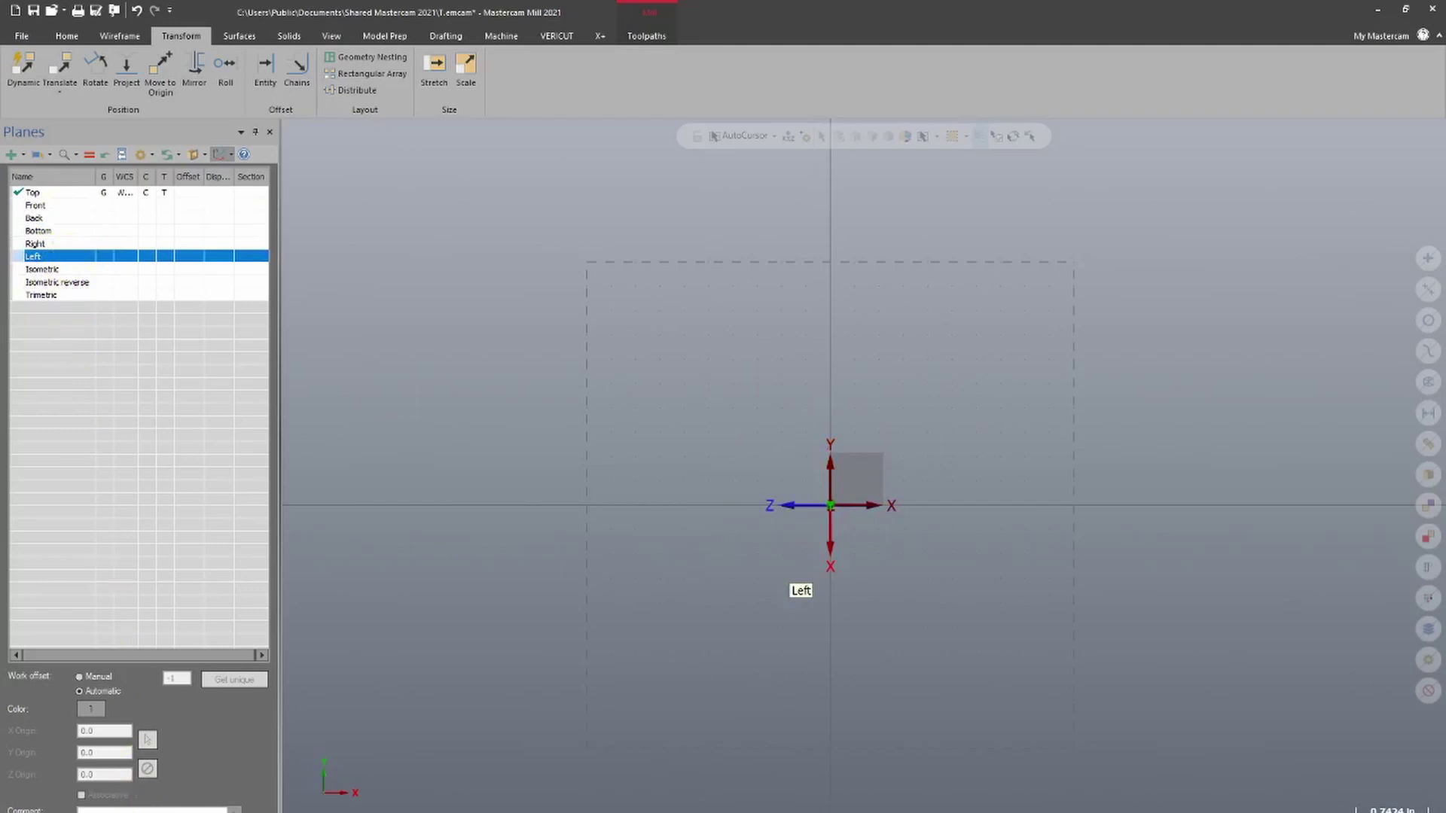
- Switch the side panel through Levels and Recent Functions to the empty Toolpaths manager
key("alt+z")
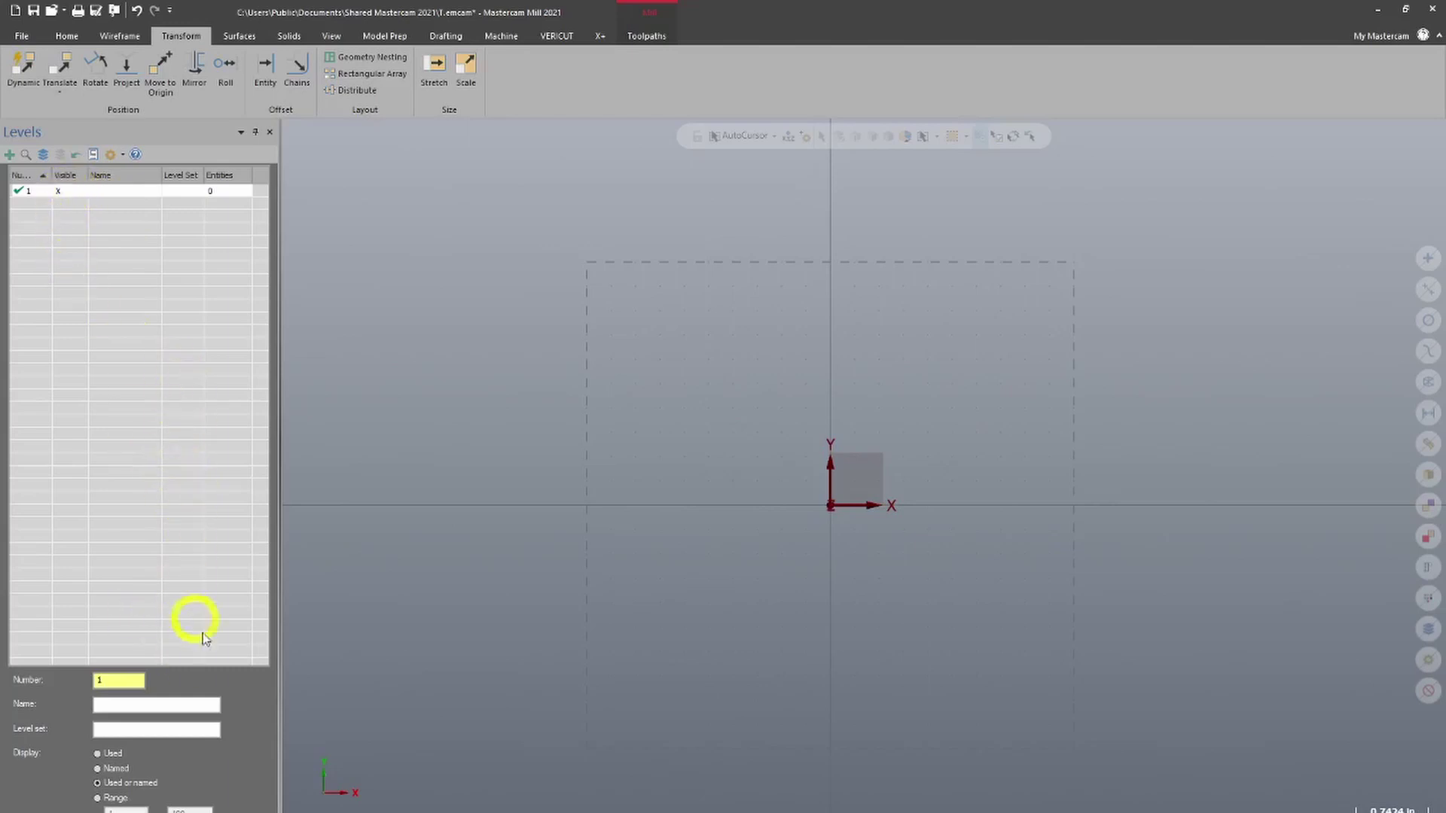
left_click(202, 809)
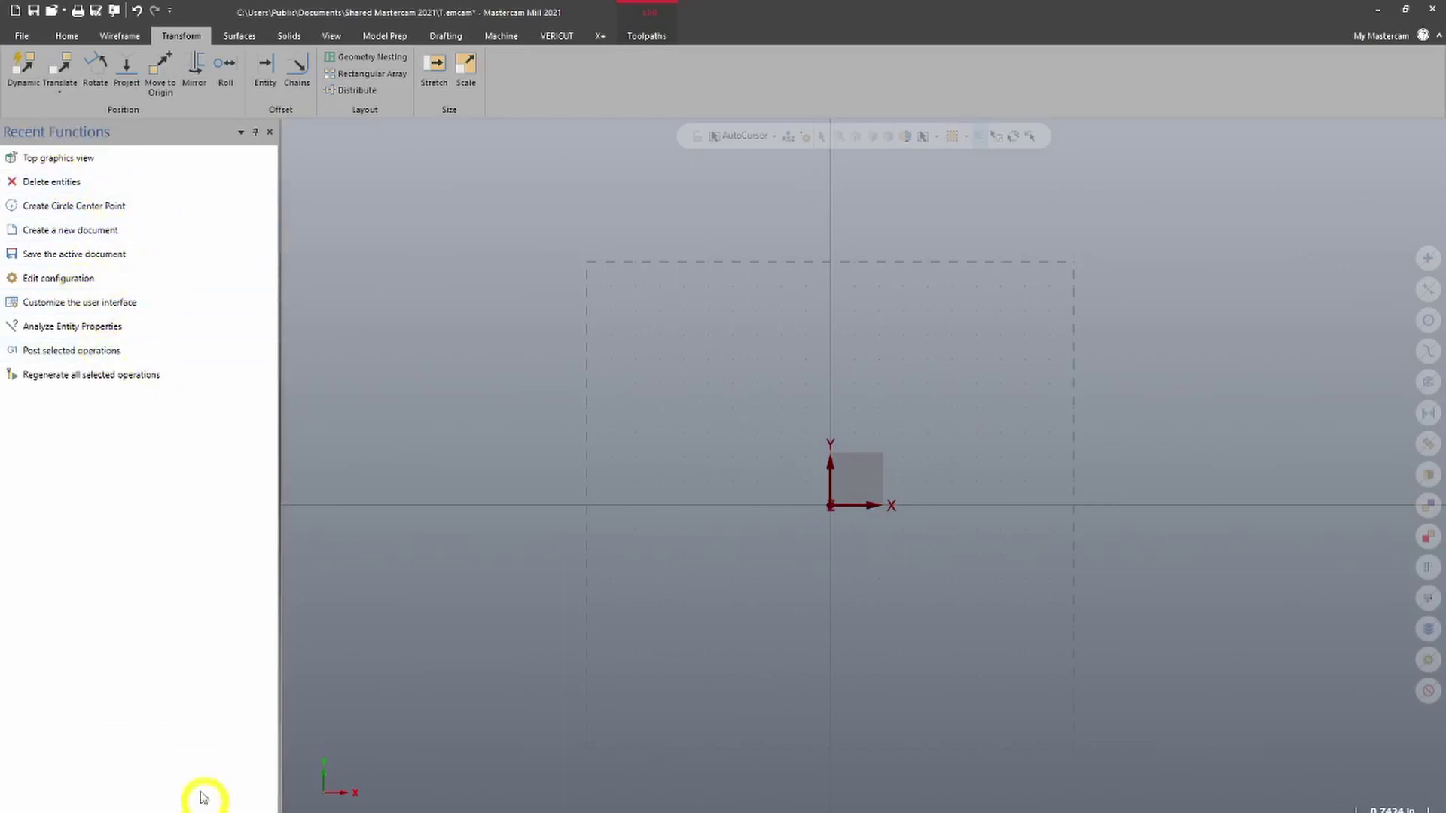
left_click(46, 808)
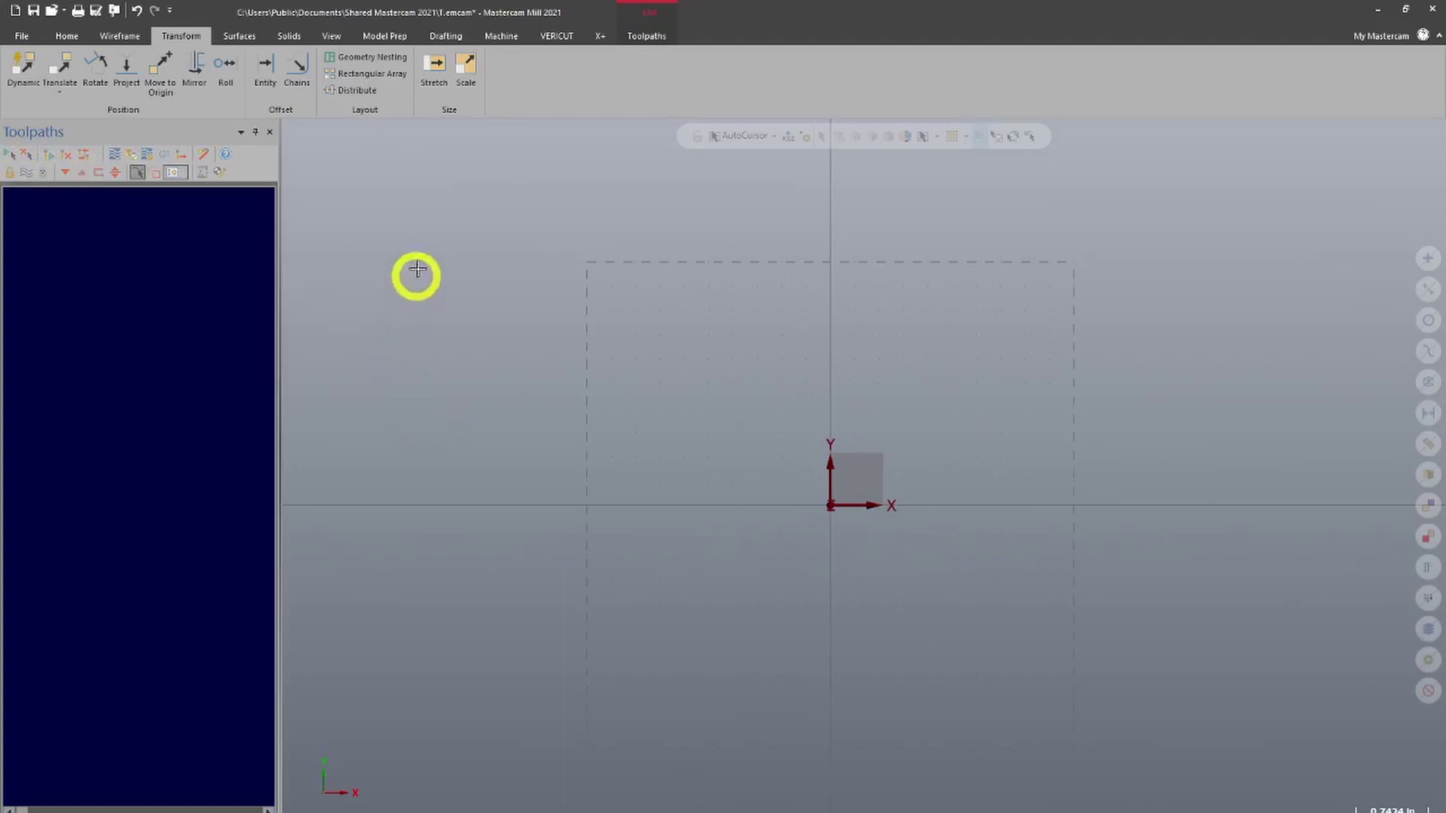
- Browse to the Desktop and open the Mastercam Titan 1-M shortcut
left_click(34, 40)
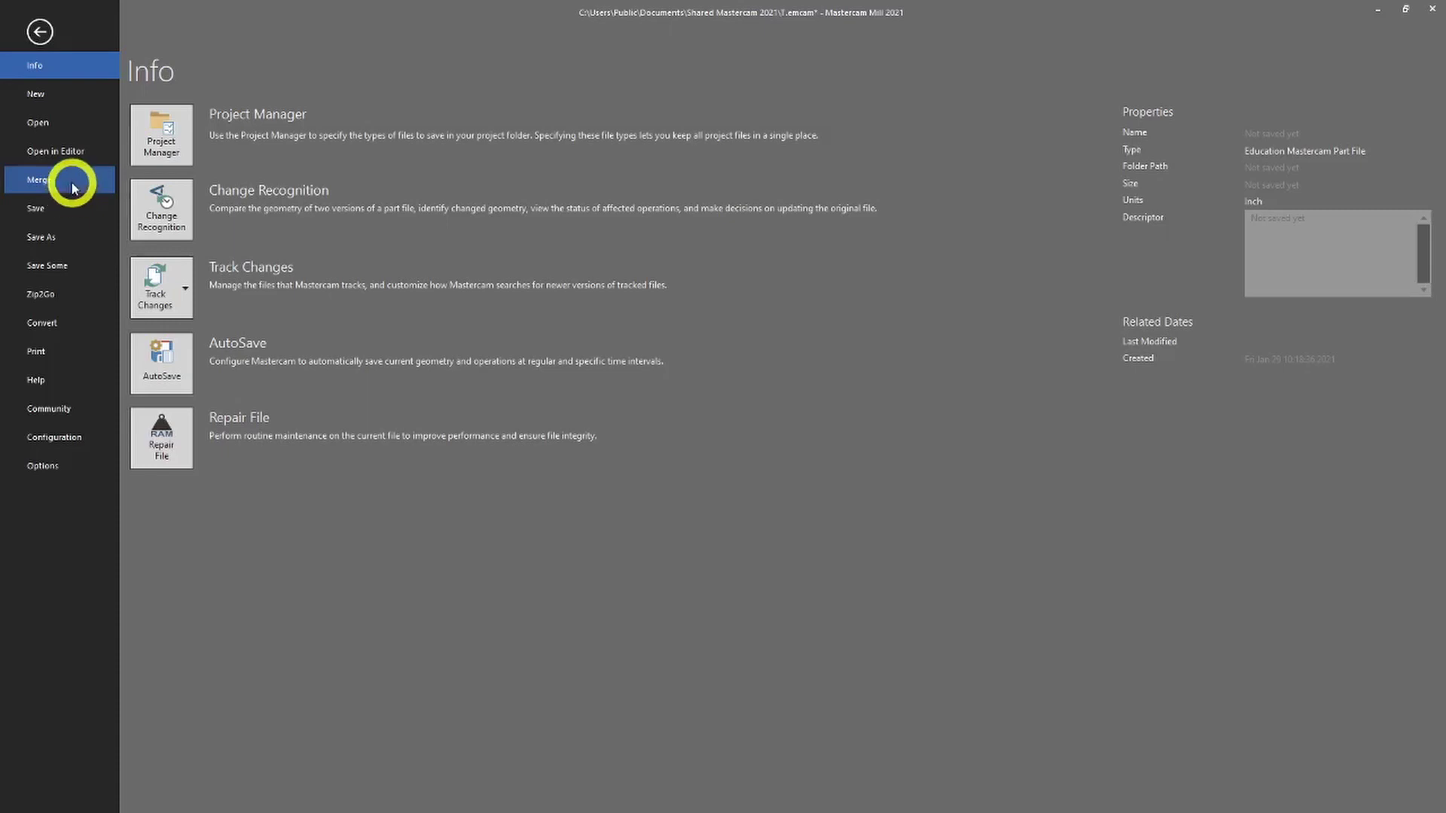
left_click(60, 128)
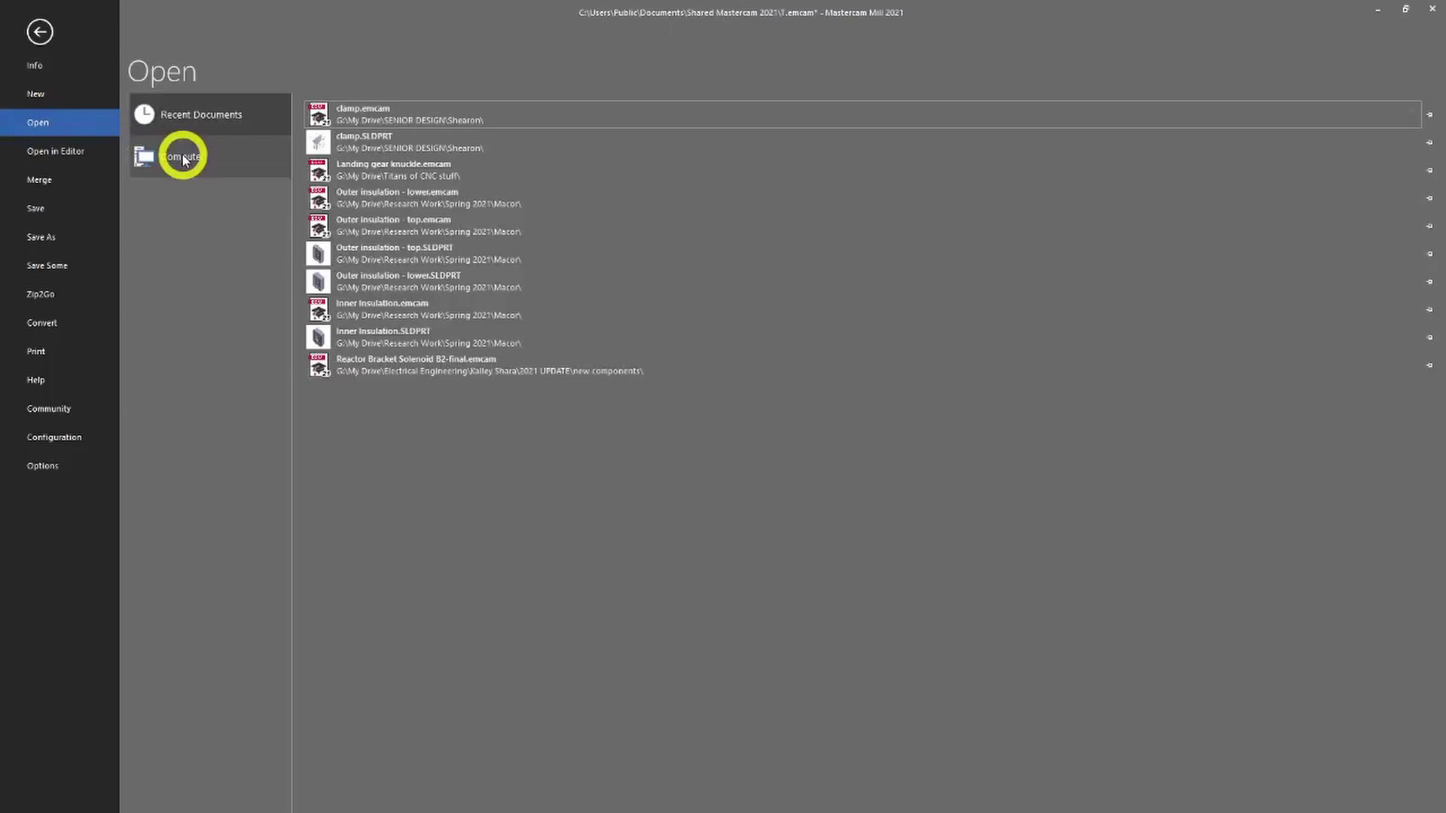
left_click(183, 160)
left_click(355, 364)
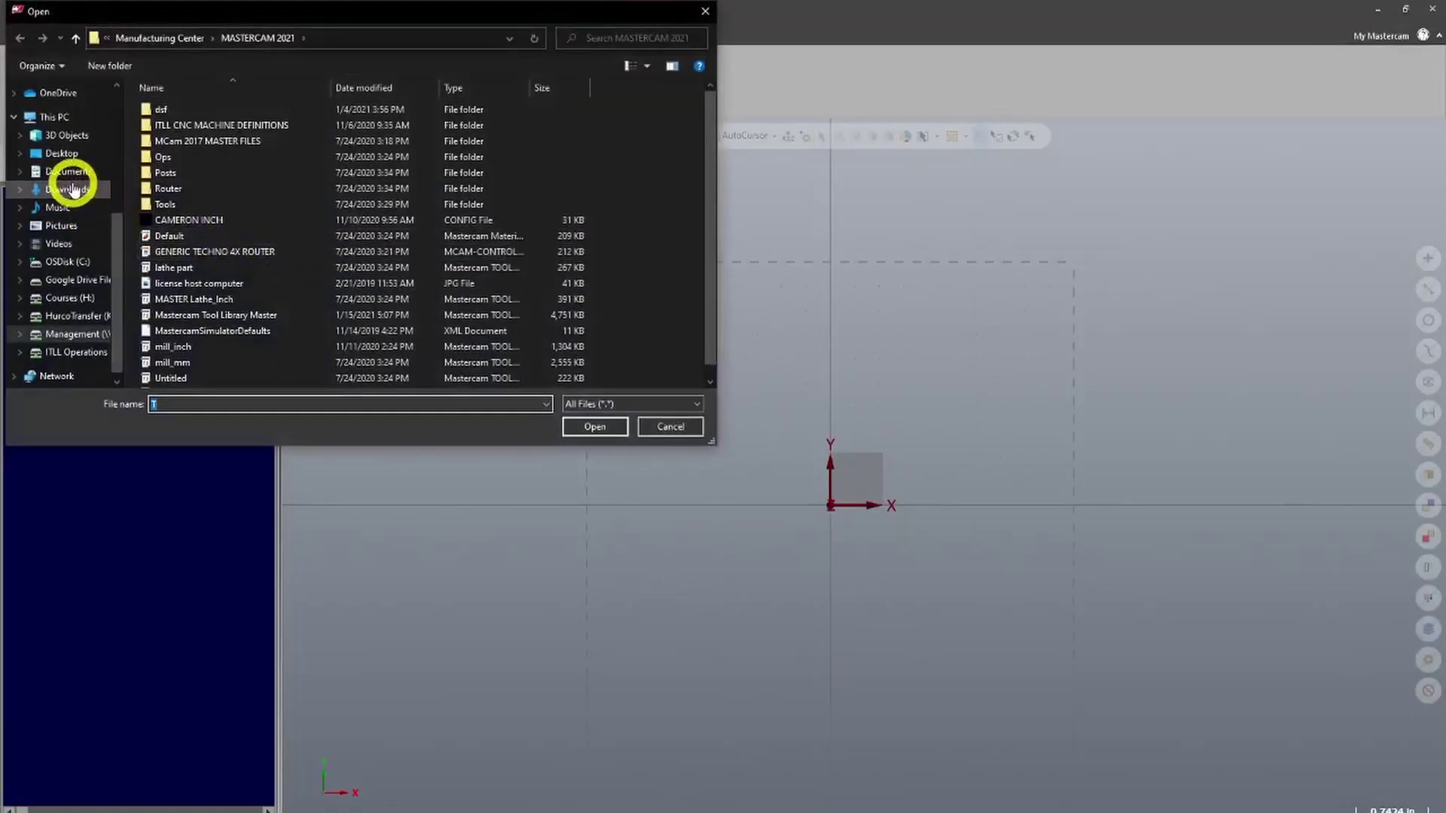
left_click(60, 153)
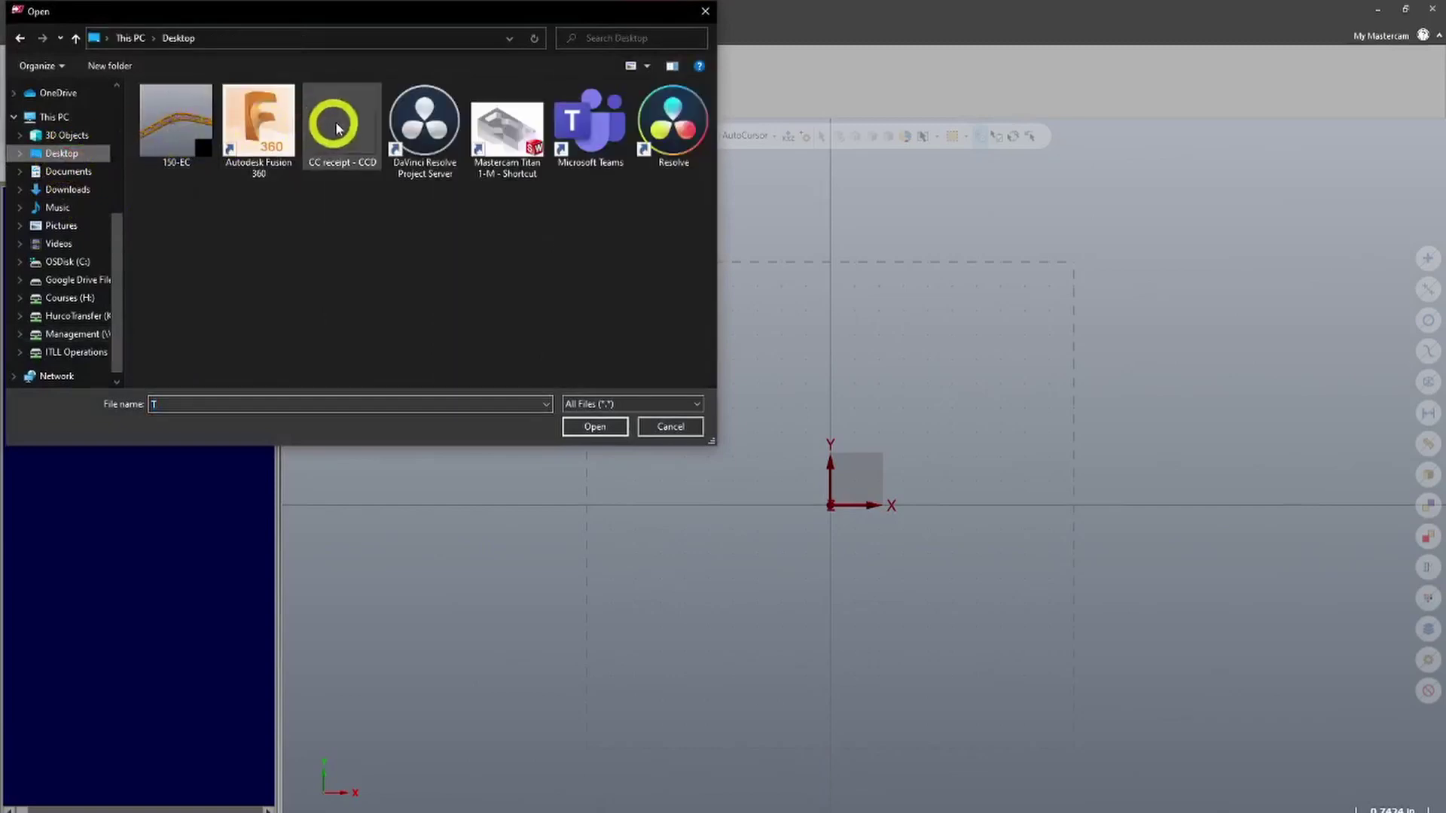
left_click(505, 138)
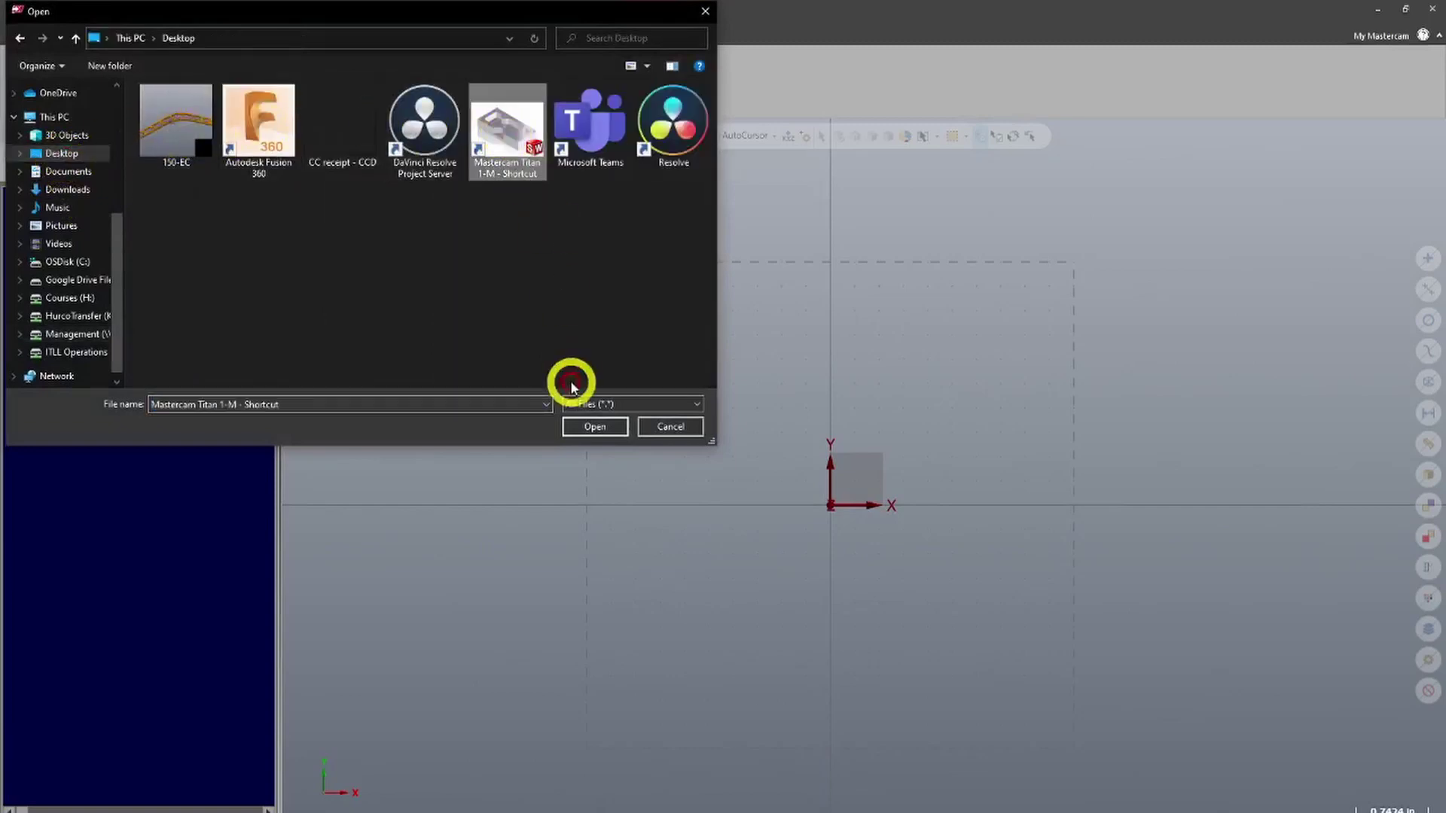
left_click(604, 427)
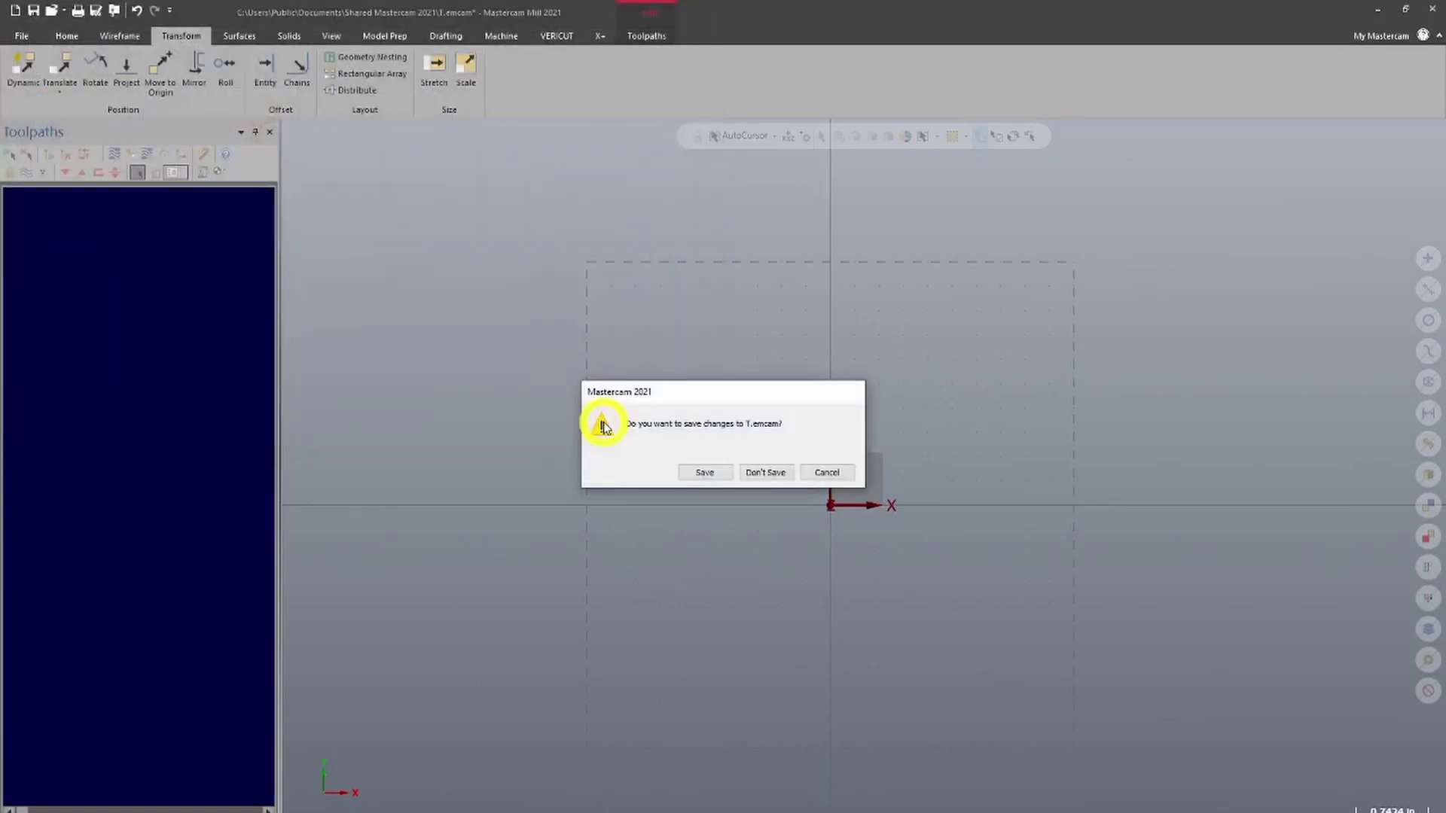
- Discard changes to 1.emcam and orbit the opened plate into a tilted 3D view
left_click(768, 473)
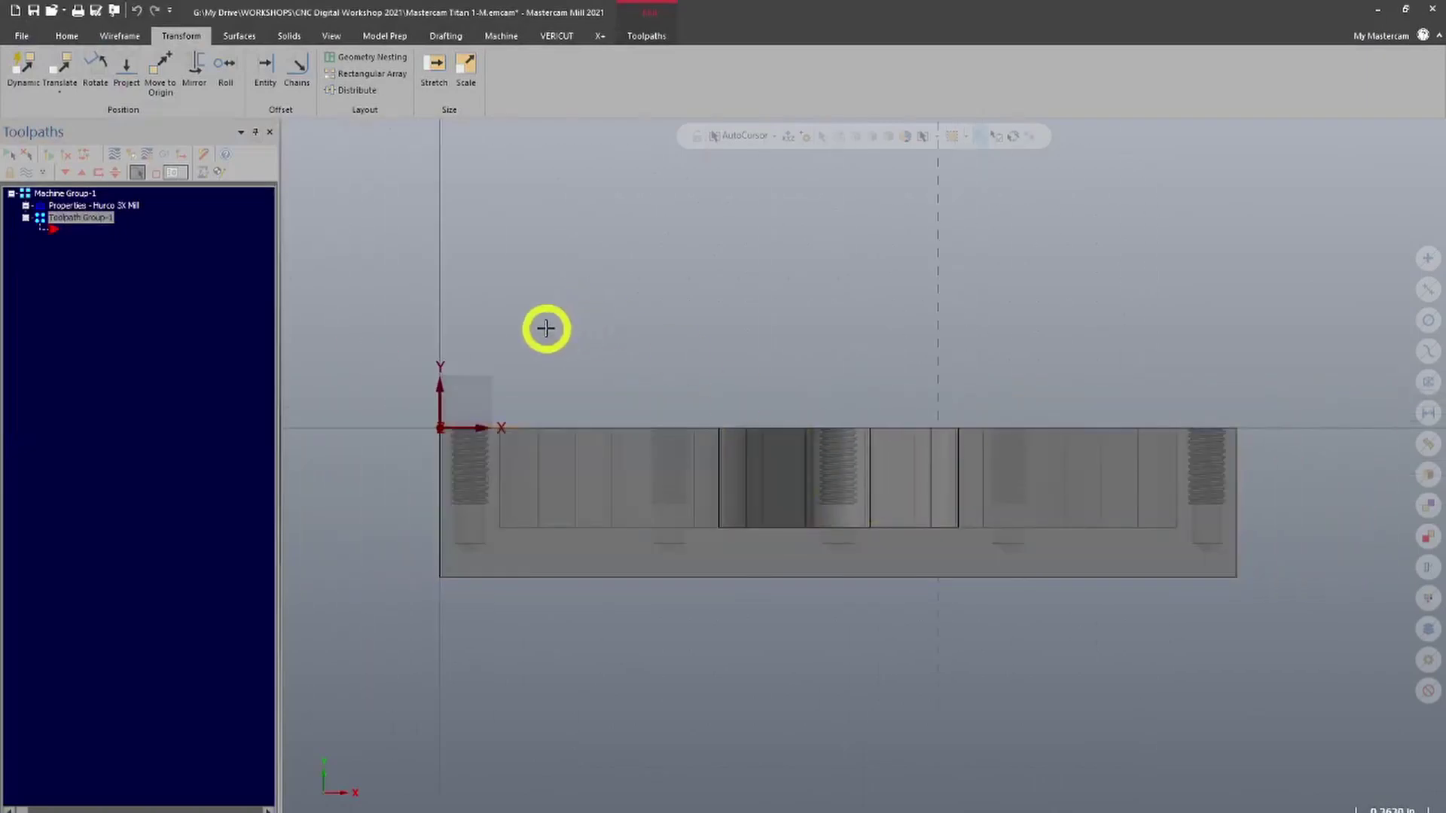
middle_click_drag(545, 326, 585, 442)
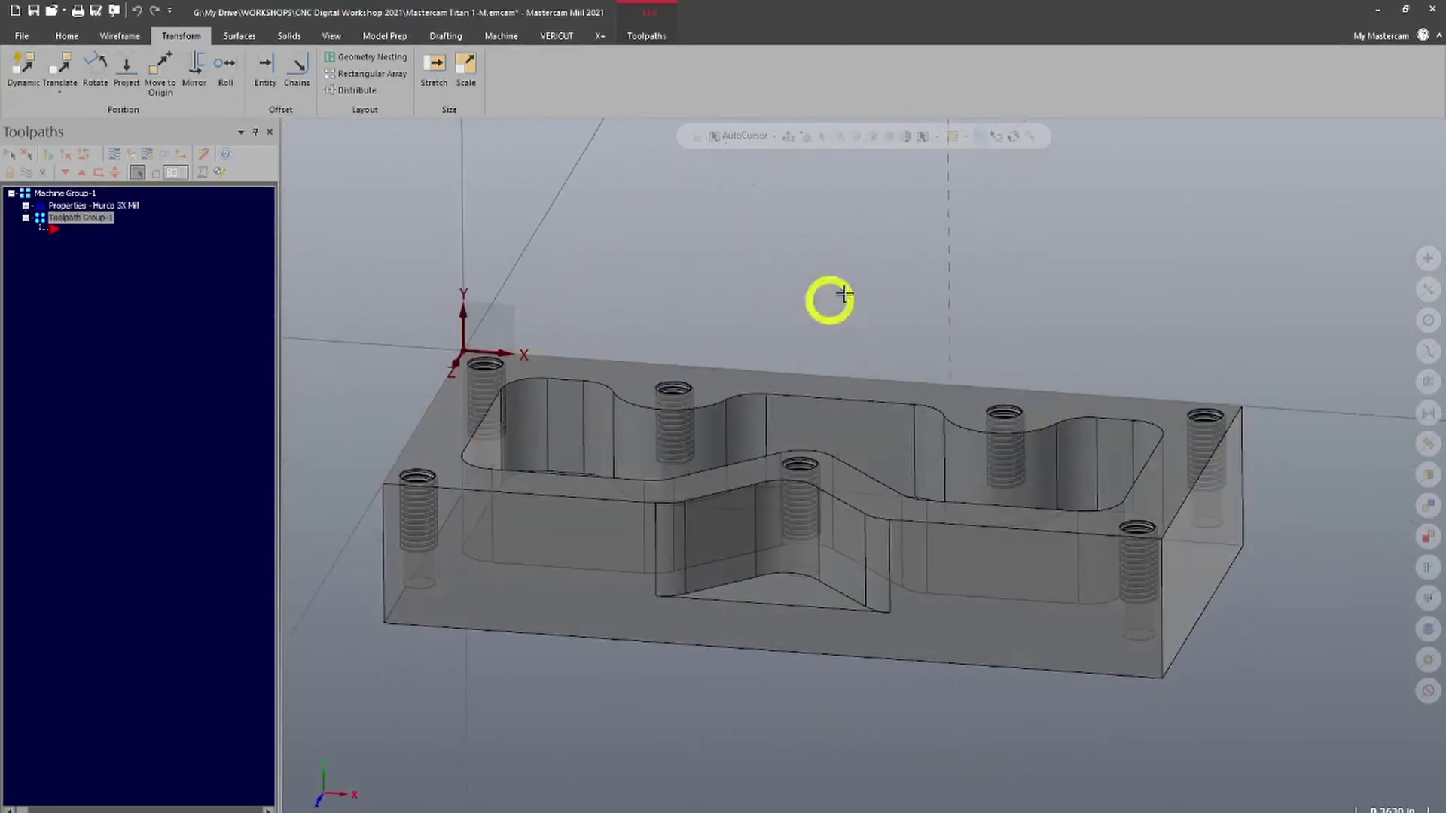
middle_click_drag(917, 307, 984, 513)
scroll(1010, 442, "up", 2)
scroll(1014, 445, "down", 1)
mouse_move(1015, 444)
middle_mouse_down()
mouse_move(1039, 410)
mouse_move(987, 400)
mouse_move(1016, 444)
middle_mouse_up()
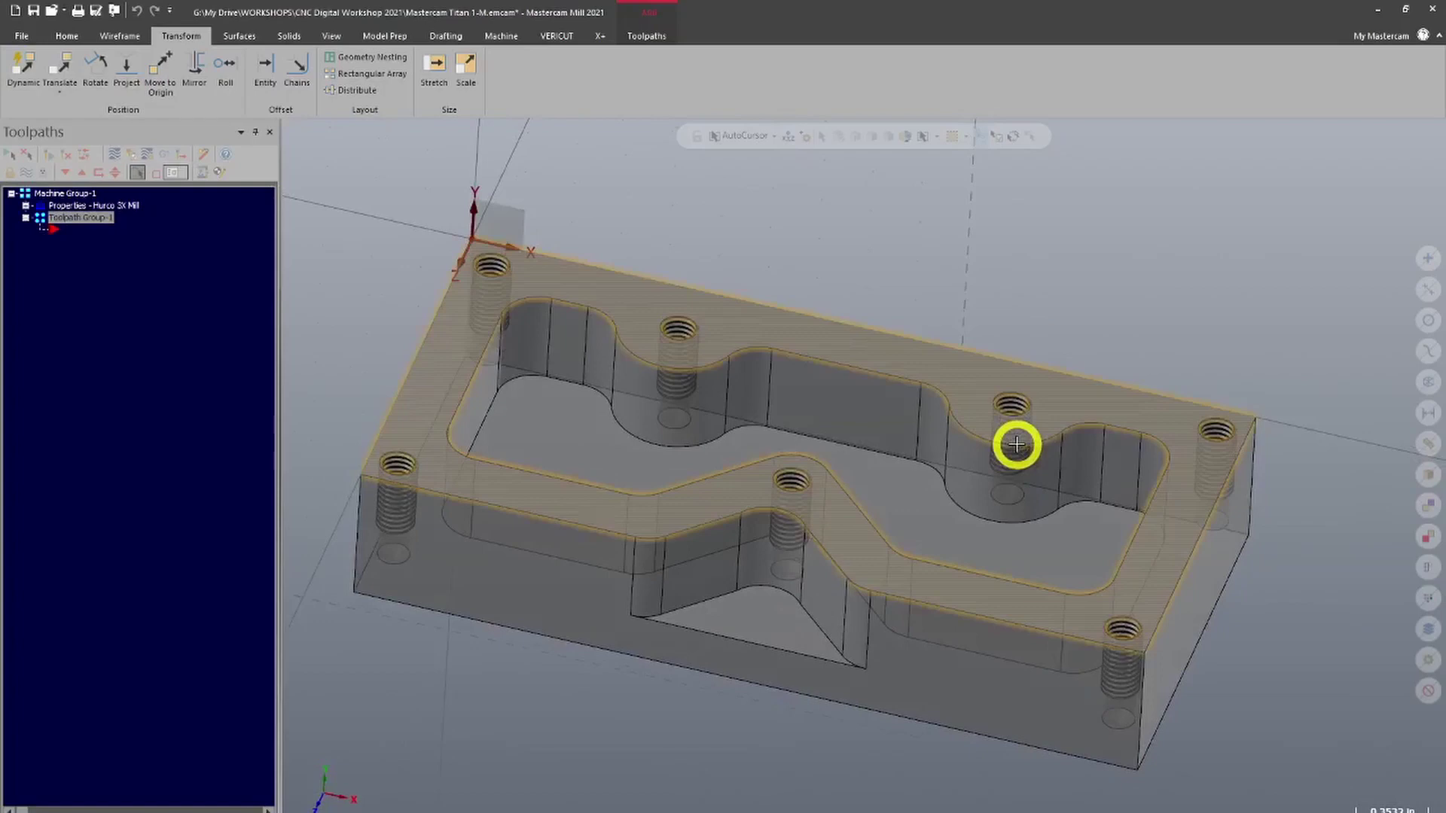
- Toggle translucency with Ctrl+T until the plate is opaque, then lower the viewing angle
key("ctrl+t")
key("ctrl+t")
key("ctrl+t")
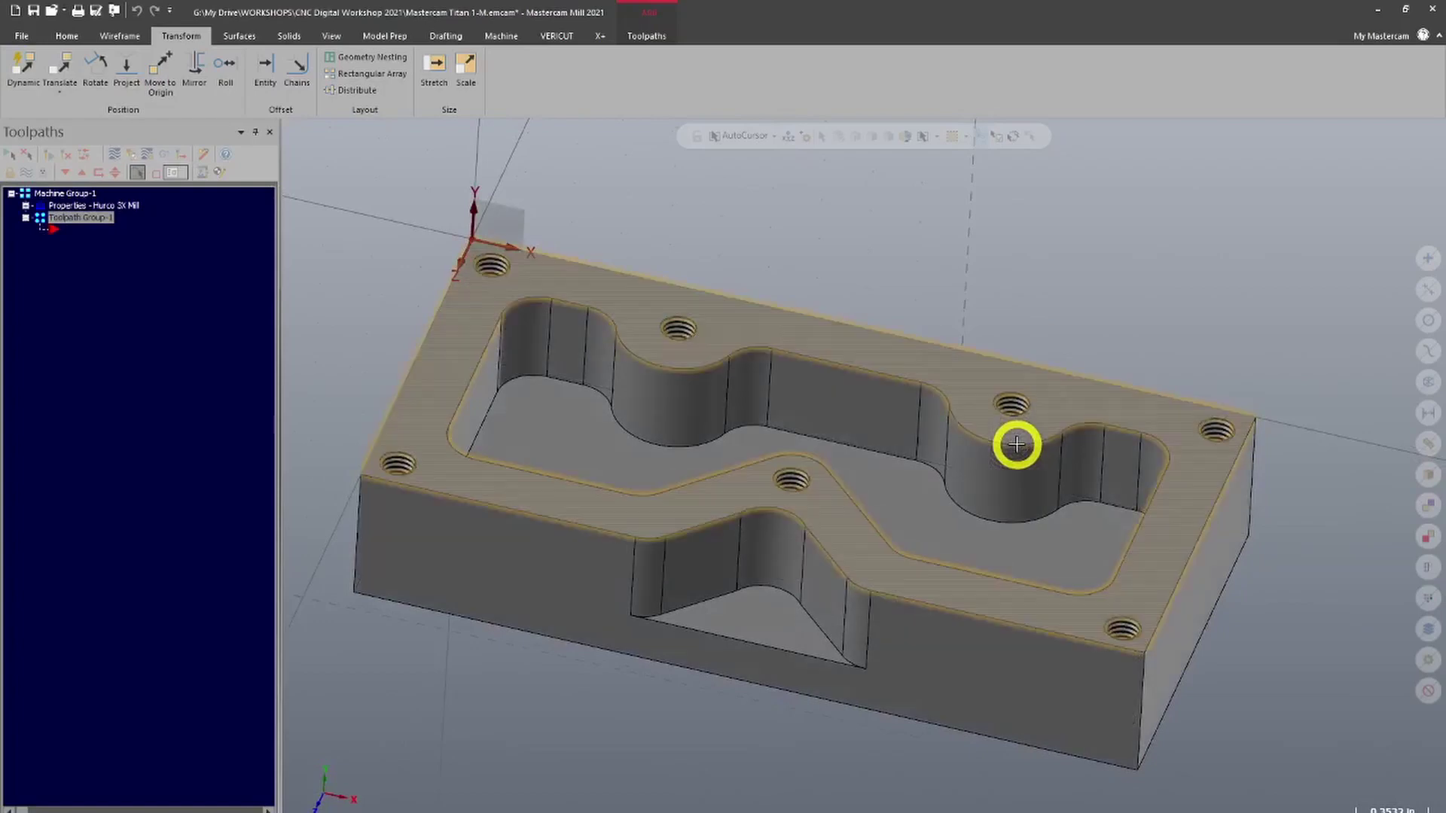
key("ctrl+t")
key("ctrl+t")
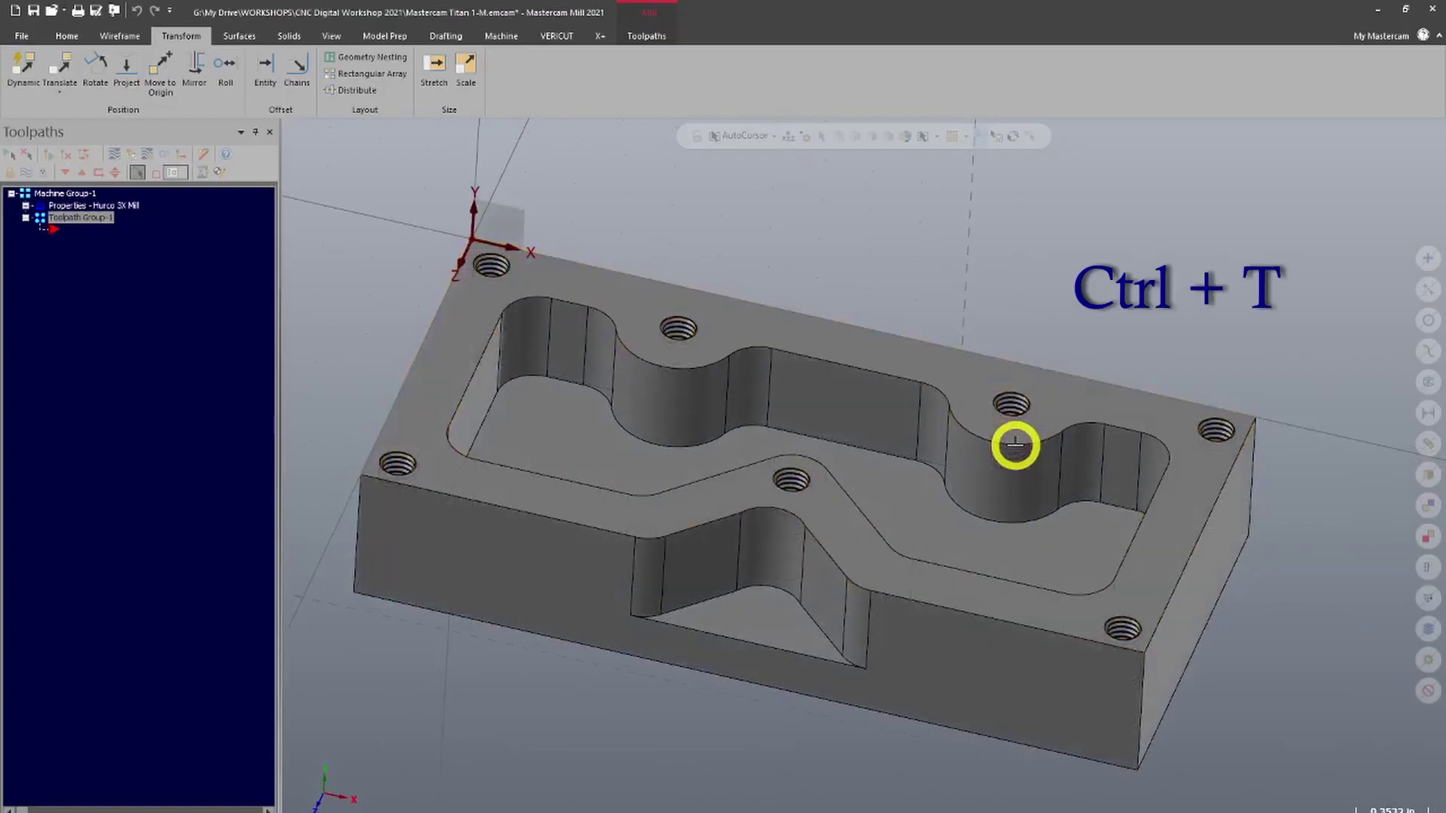
key("ctrl+t")
key("ctrl+t")
key("ctrl+t")
key("ctrl+t")
key("ctrl+t")
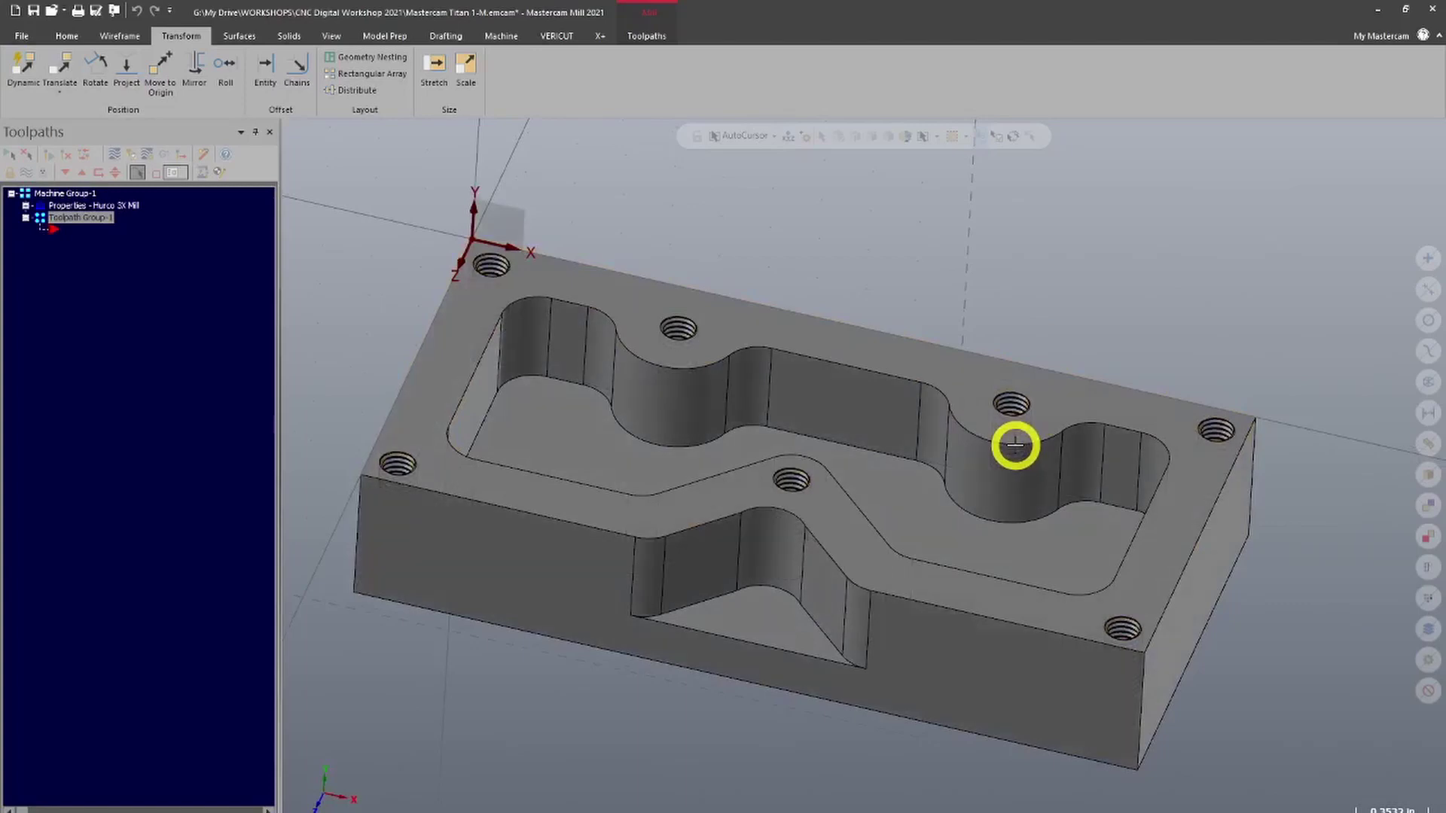
key("ctrl+t")
mouse_move(941, 546)
middle_mouse_down()
mouse_move(900, 509)
mouse_move(926, 542)
mouse_move(907, 523)
middle_mouse_up()
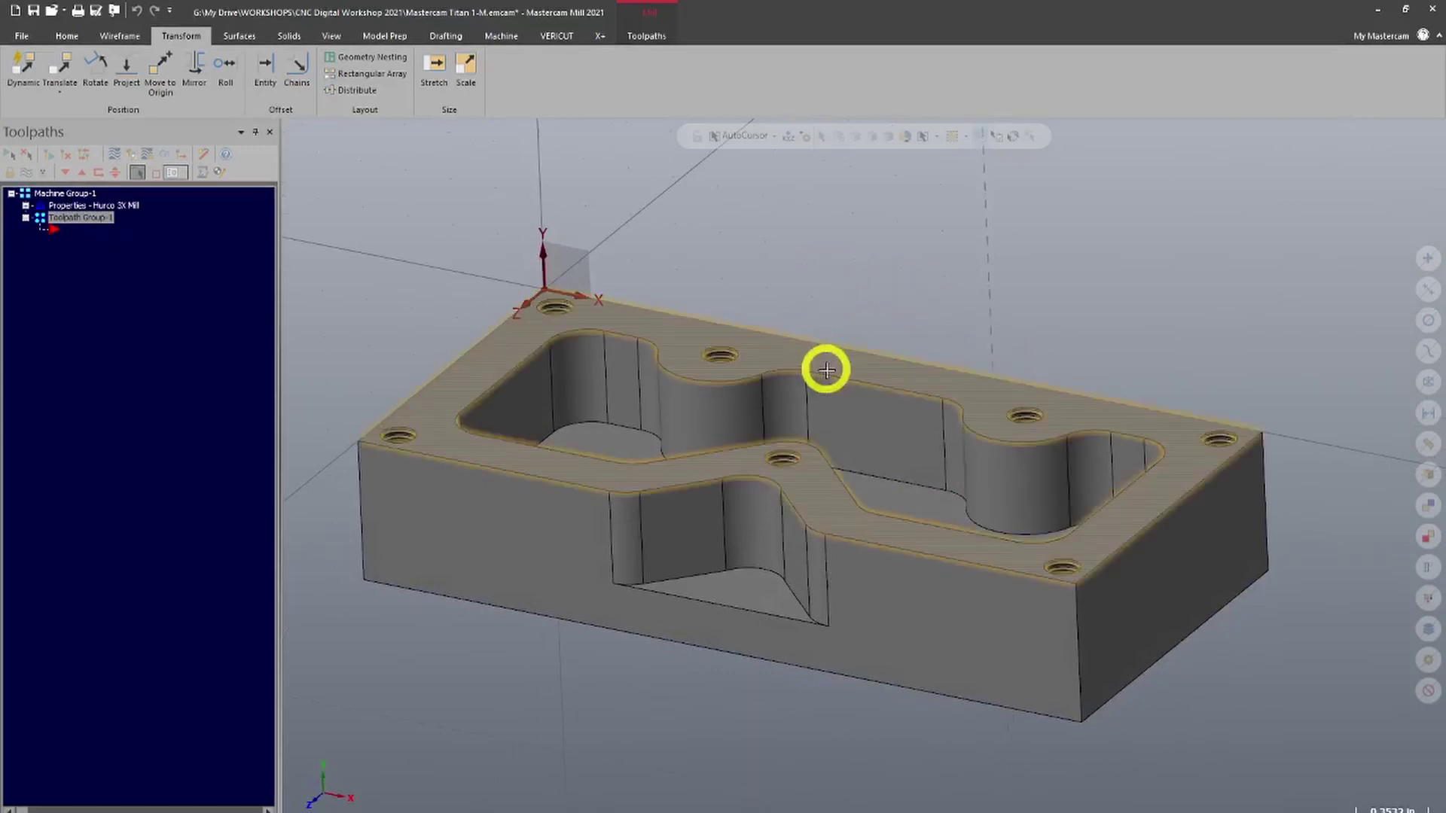
- Select the plate solid and pick the orange-tan swatch from the Solid Color palette
left_click(858, 401)
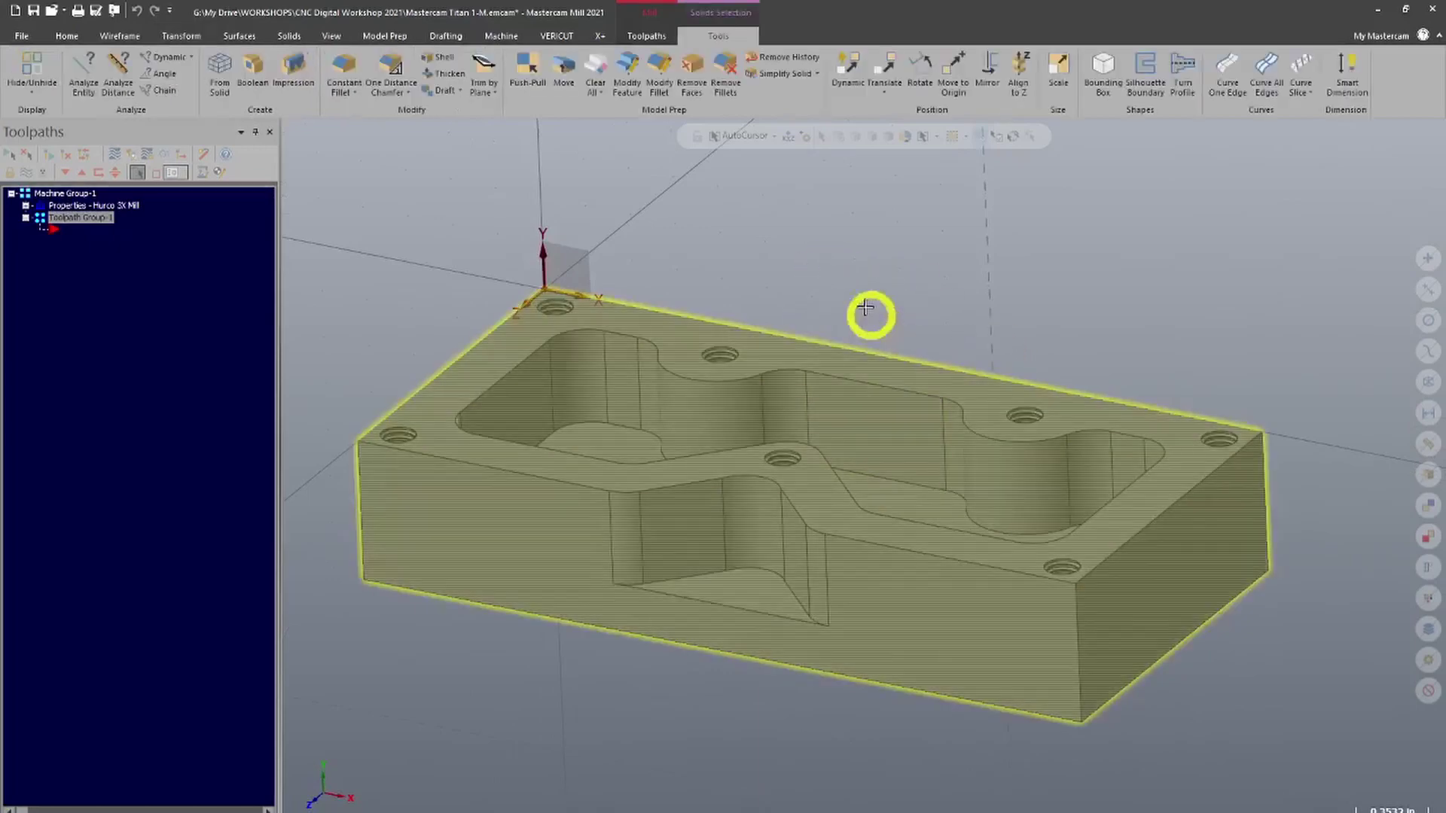
right_click(840, 249)
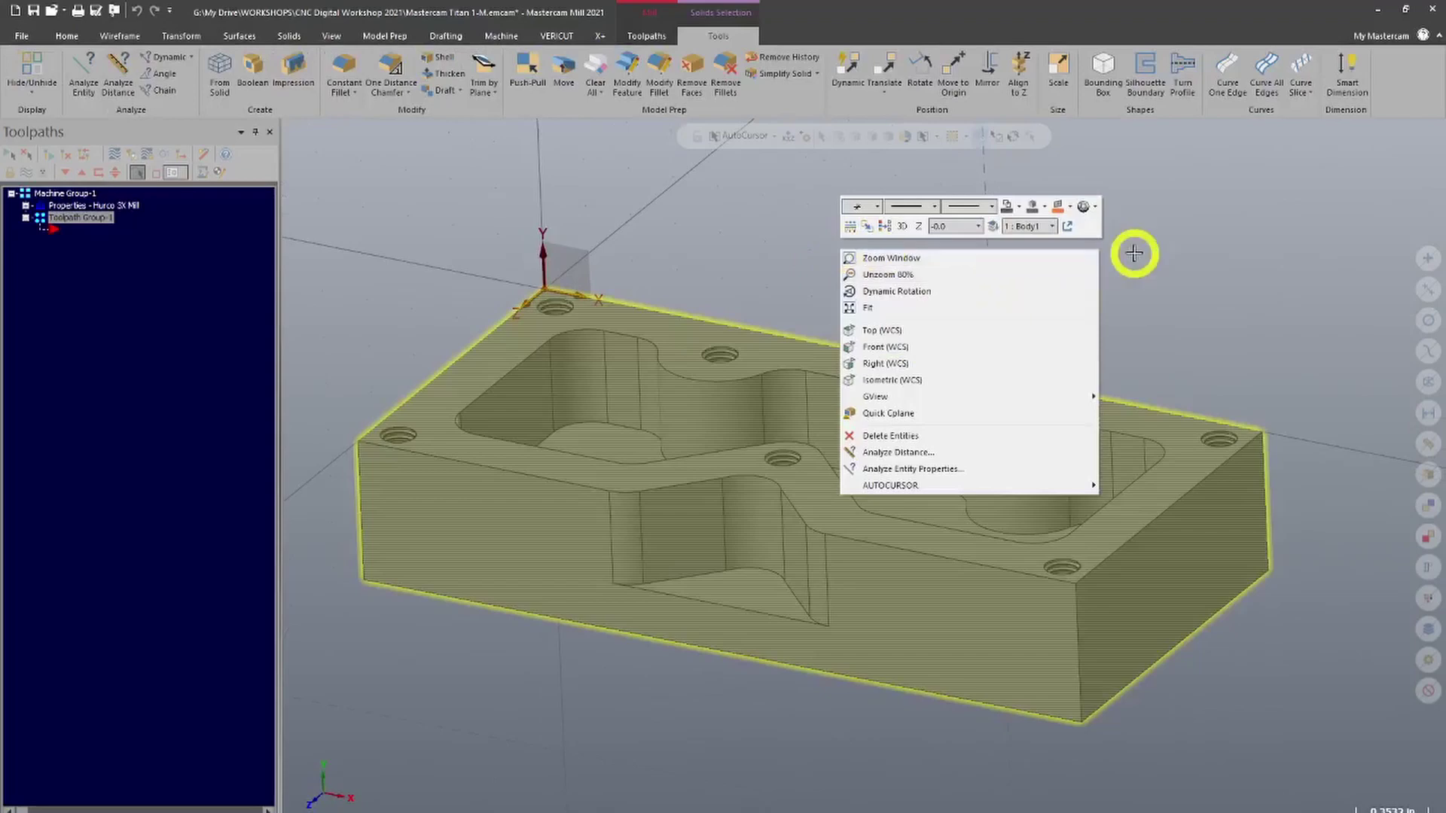
left_click(1043, 210)
left_click(1052, 240)
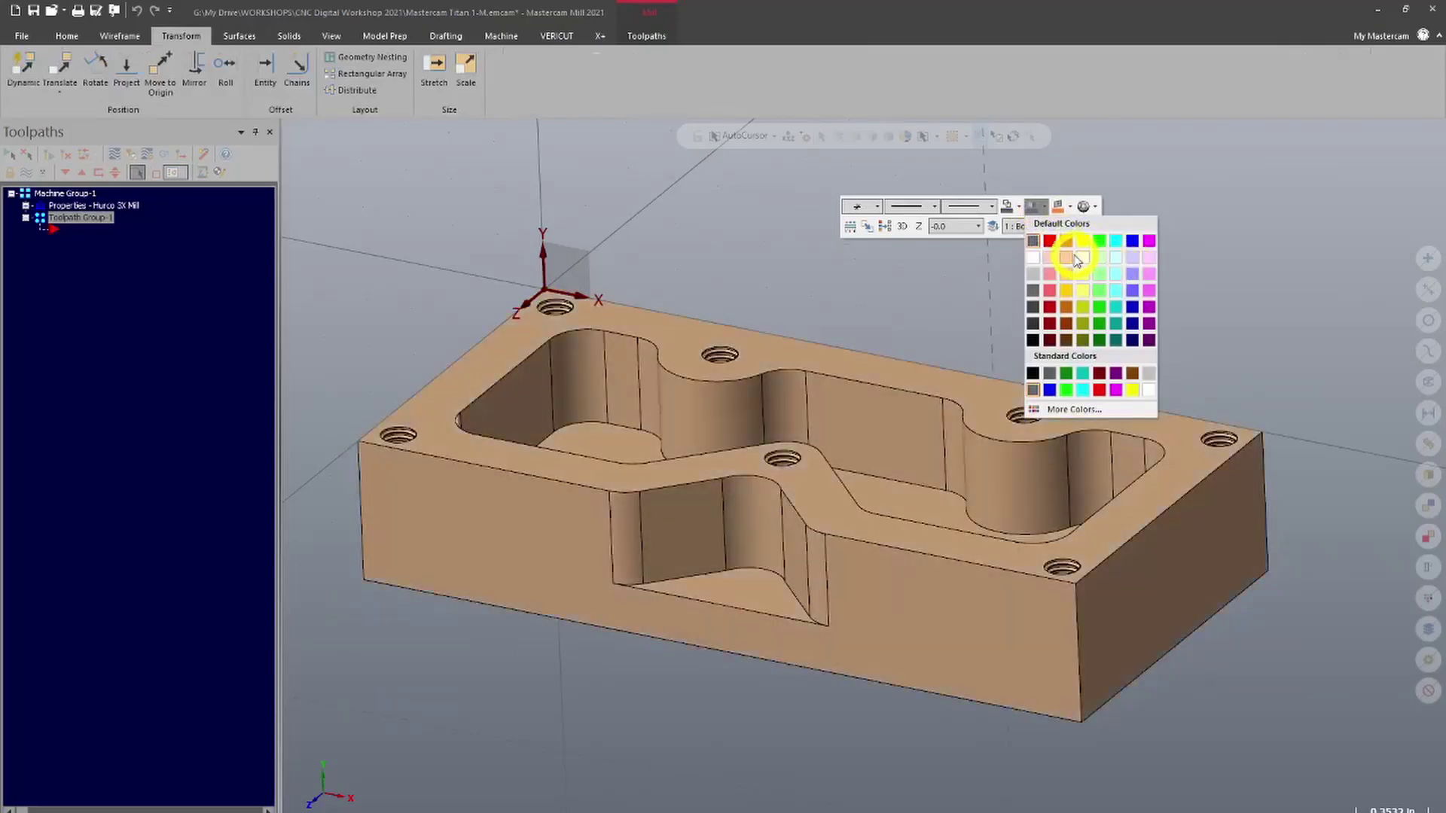
left_click(1074, 257)
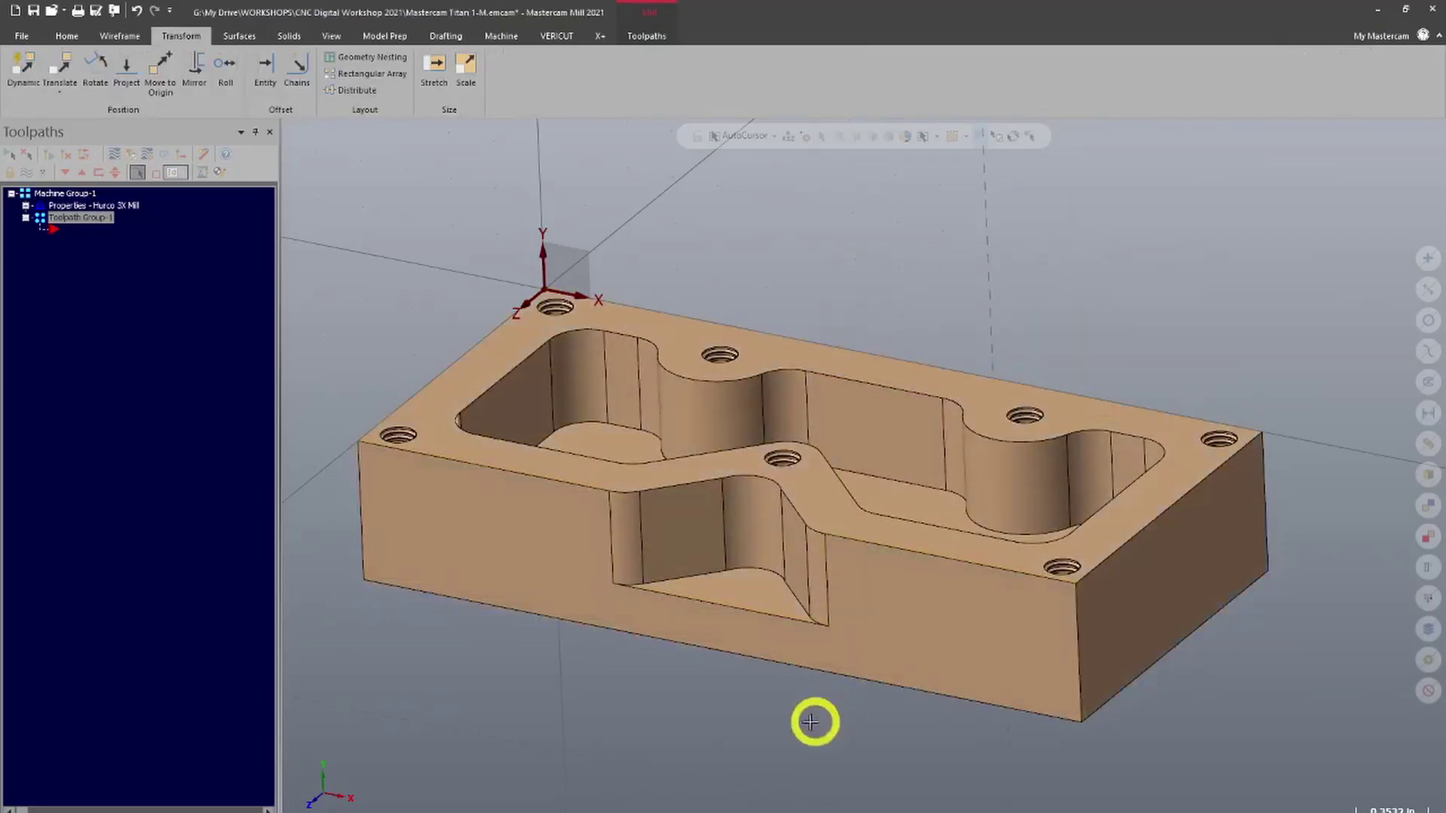
- Orbit the recoloured plate to inspect it from side-on and top-down angles
scroll(746, 616, "down", 1)
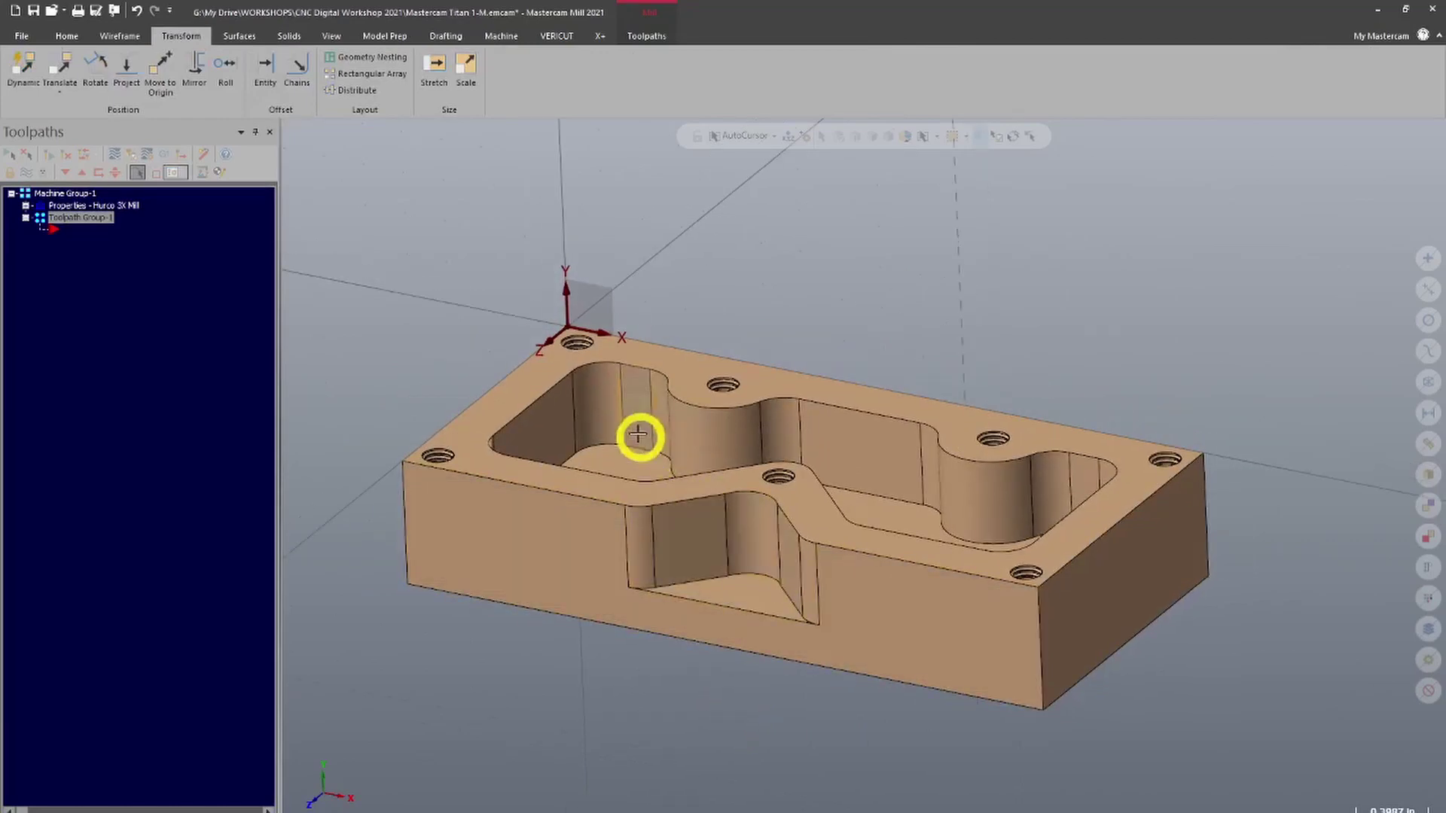
middle_click_drag(640, 436, 643, 395)
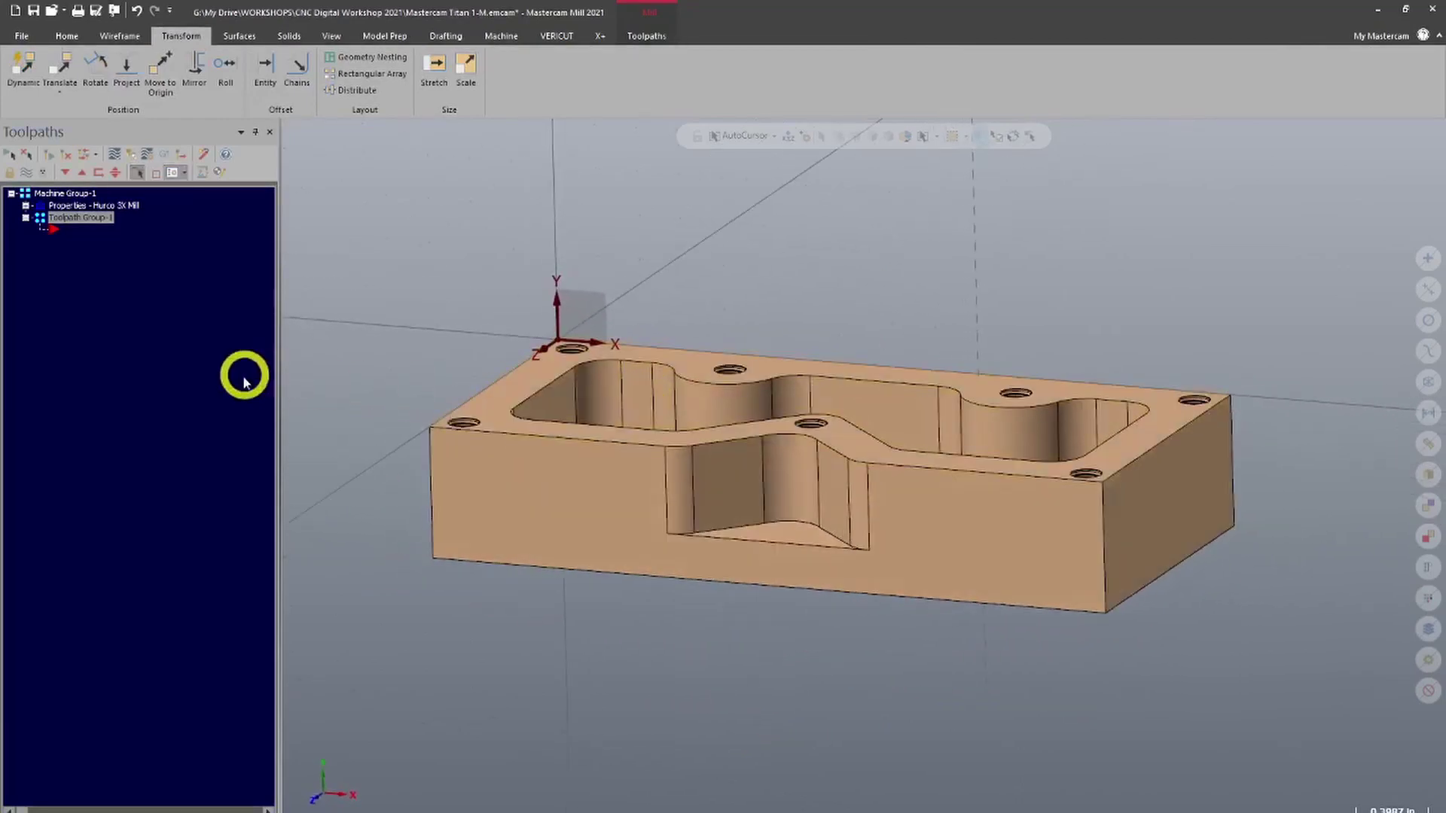
mouse_move(895, 426)
middle_mouse_down()
mouse_move(826, 475)
mouse_move(833, 423)
mouse_move(868, 433)
middle_mouse_up()
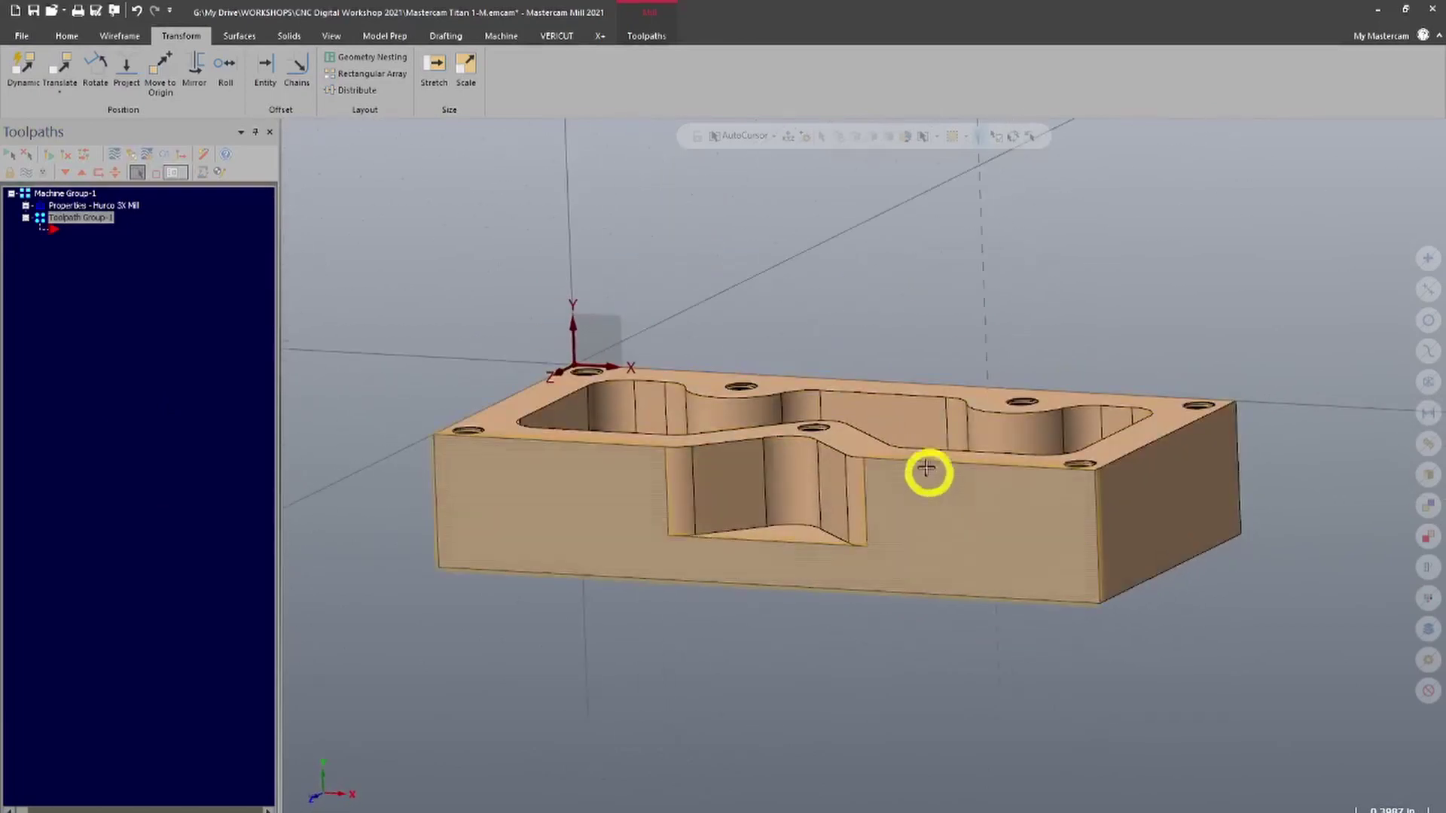
middle_click_drag(730, 361, 686, 382)
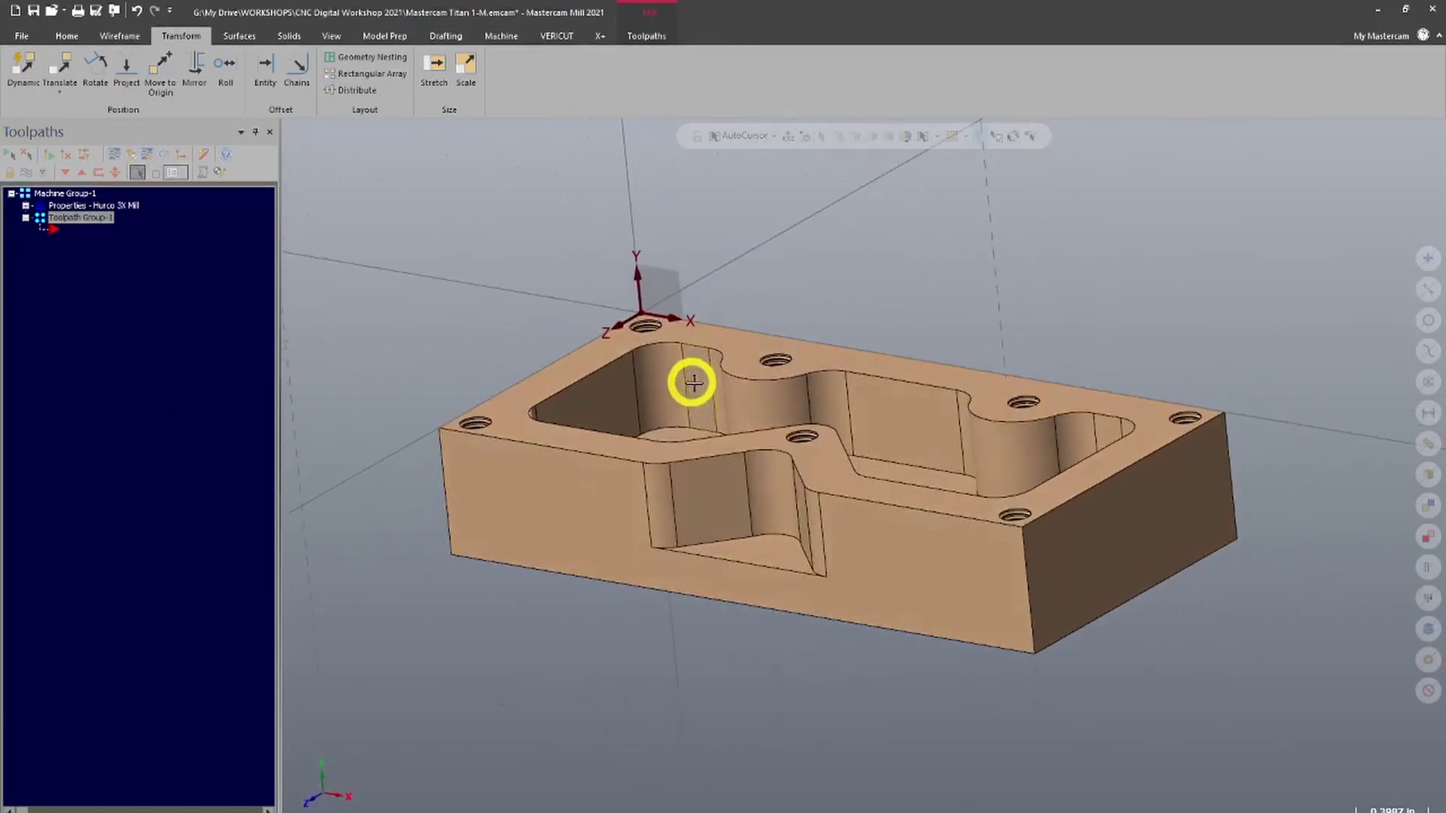